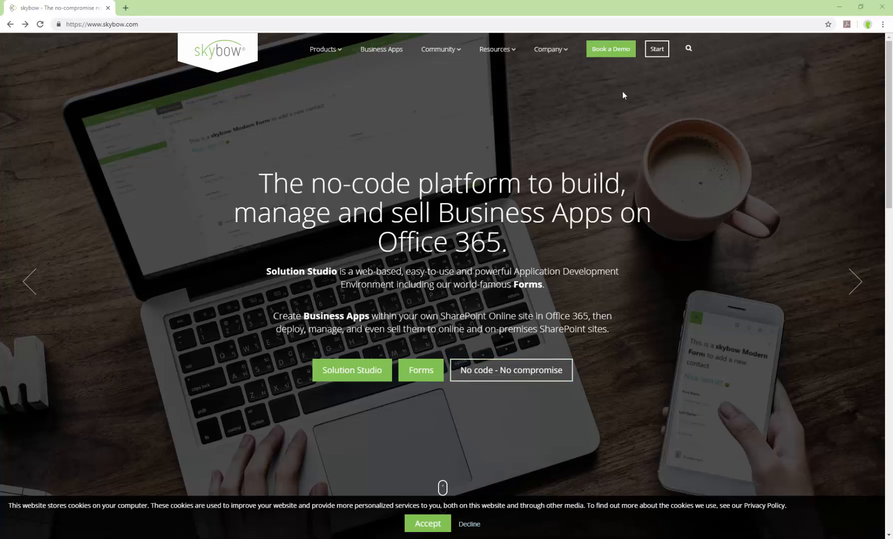
- Register for Solution Studio with a Microsoft work or school account, entering the account e-mail and password and accepting the requested permissions
left_click(654, 49)
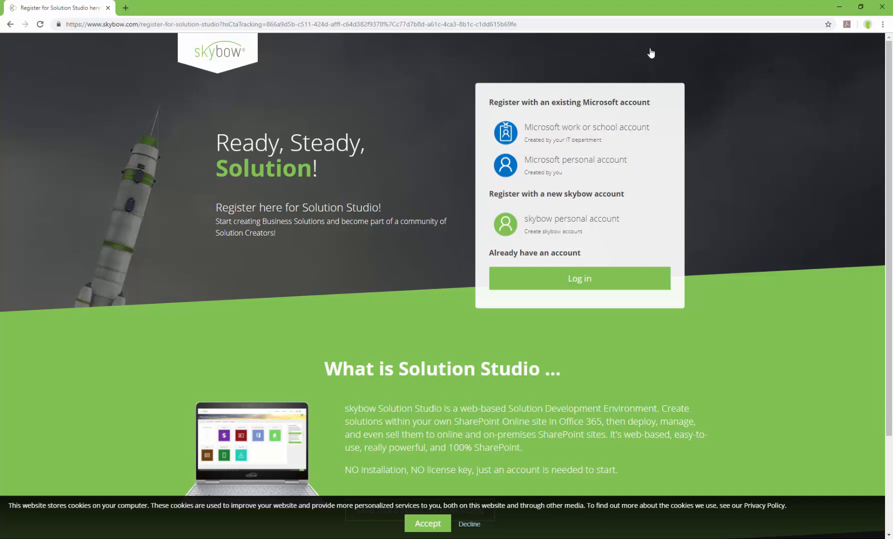
left_click(571, 132)
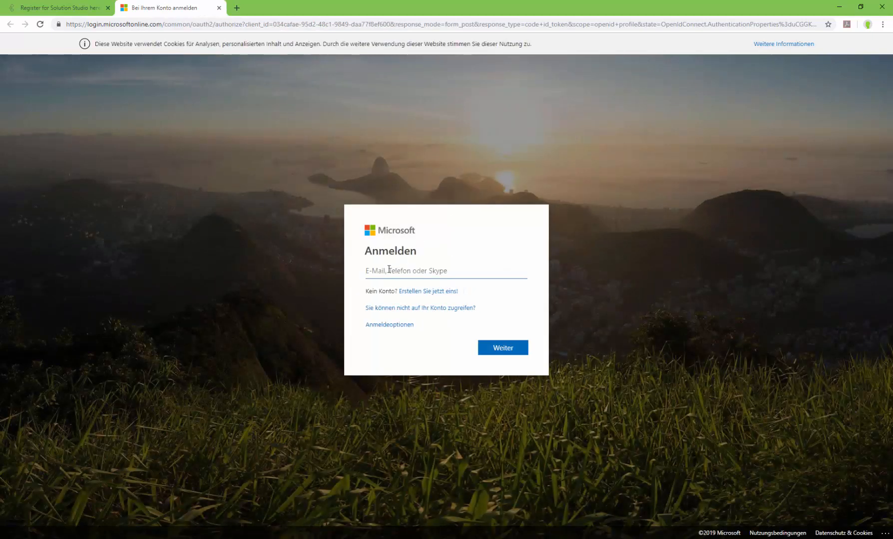
key("ctrl+v")
left_click(495, 346)
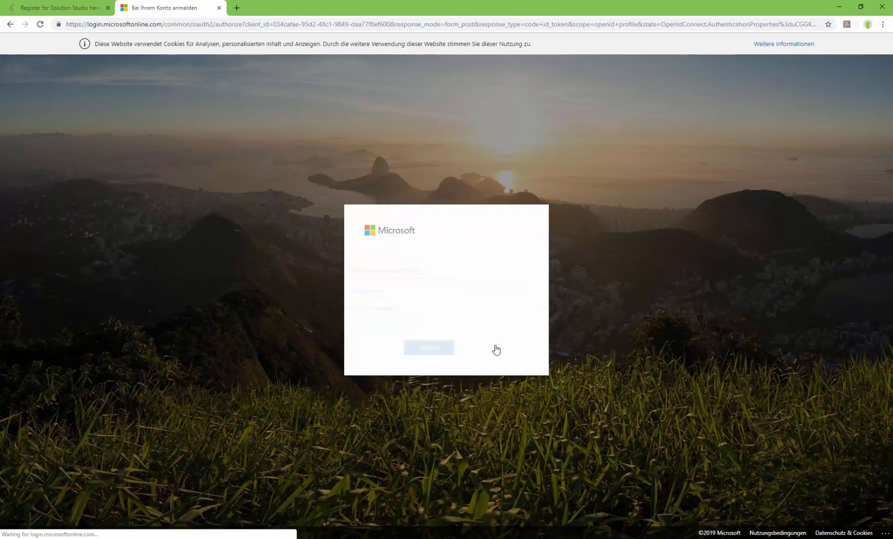
left_click(495, 344)
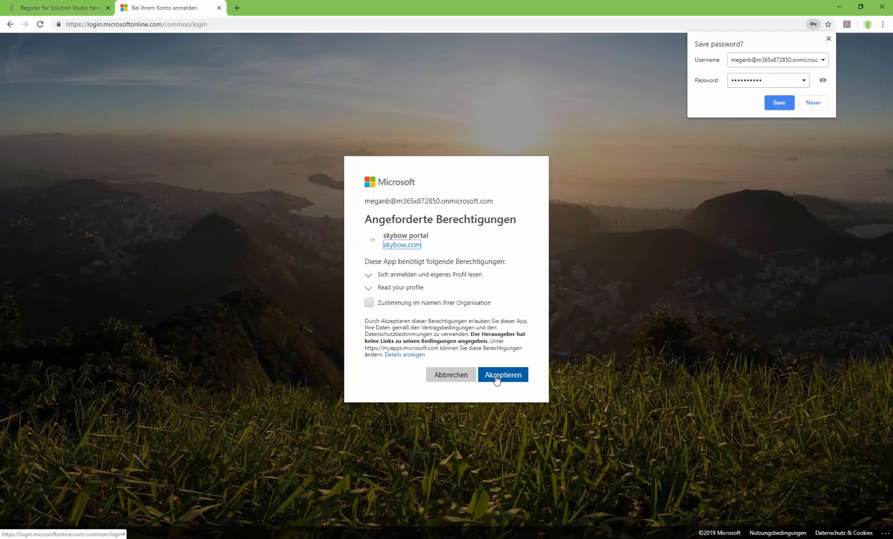
left_click(495, 374)
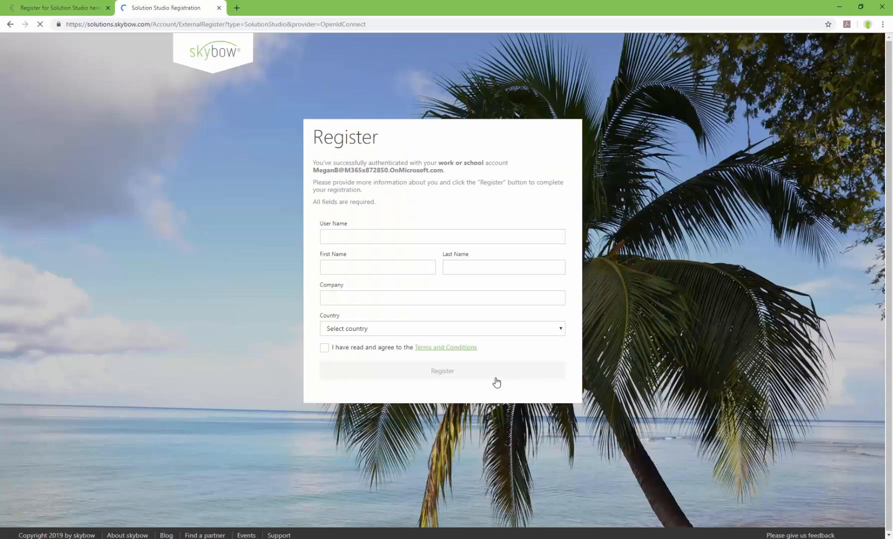
- Fill in the user name, first name and last name on the Solution Studio registration form
left_click(358, 235)
type("meganb")
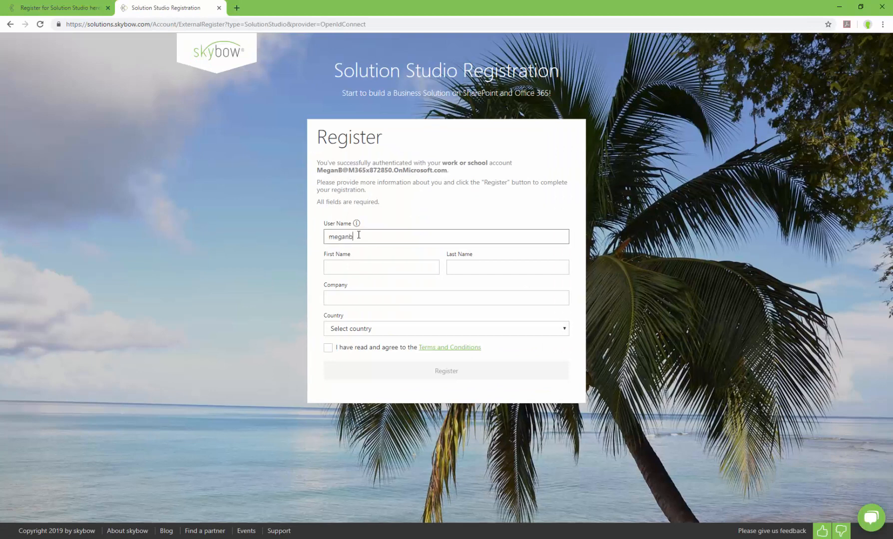
key("Tab")
type("Megan")
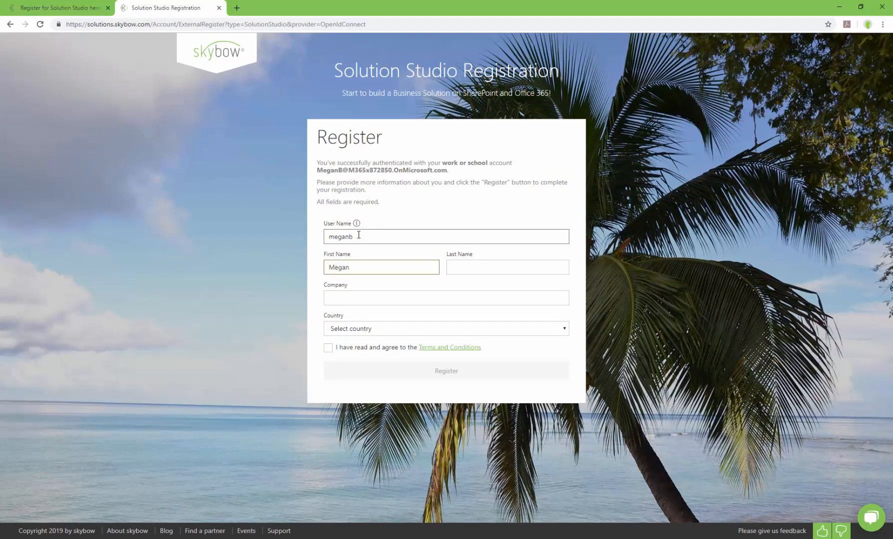
key("Tab")
type("Bowen")
key("Tab")
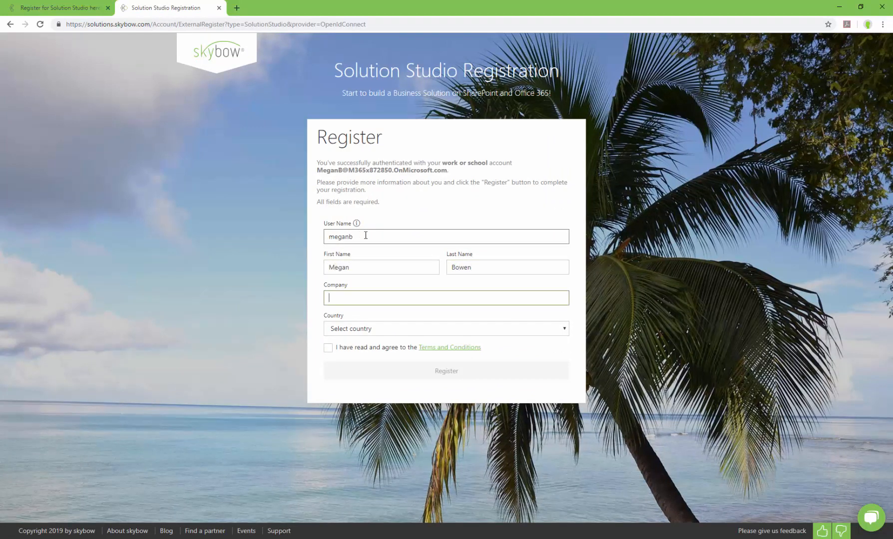
- Set the company to skybow and the country to Switzerland, agree to the terms and conditions, and submit the registration
type("skybow")
key("Tab")
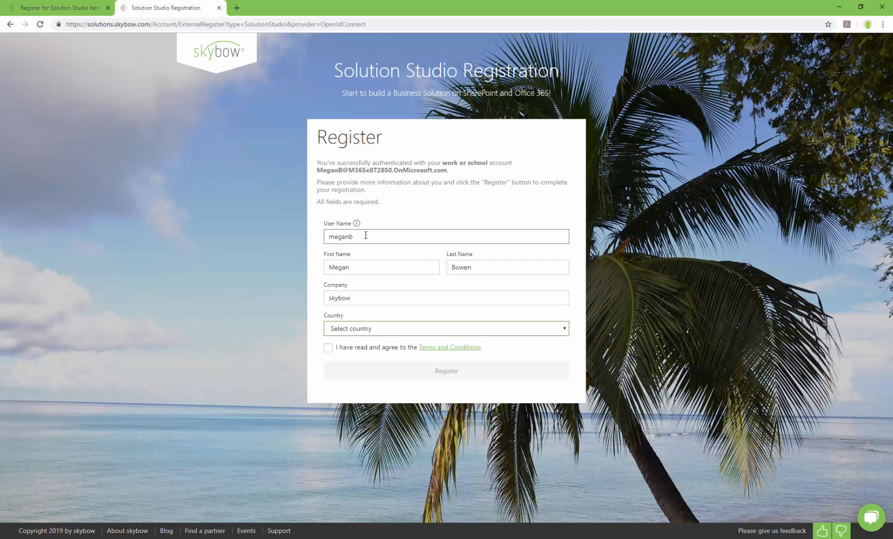
type("sw")
left_click(328, 347)
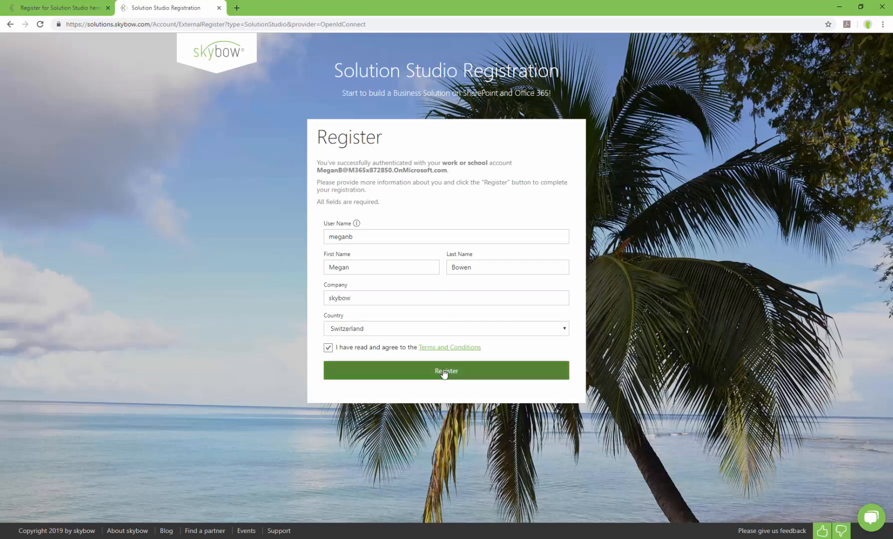
left_click(444, 372)
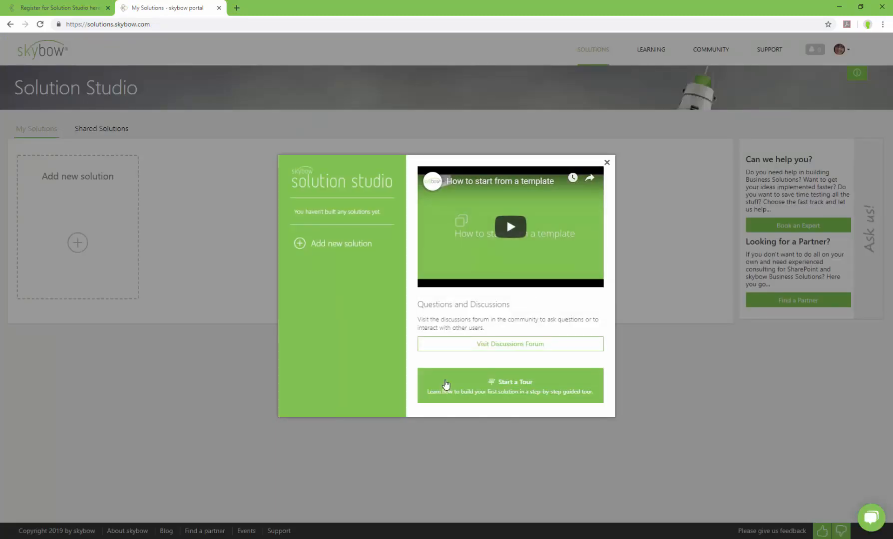
- Add a new solution from scratch and name it "skybow Modern Forms"
left_click(315, 244)
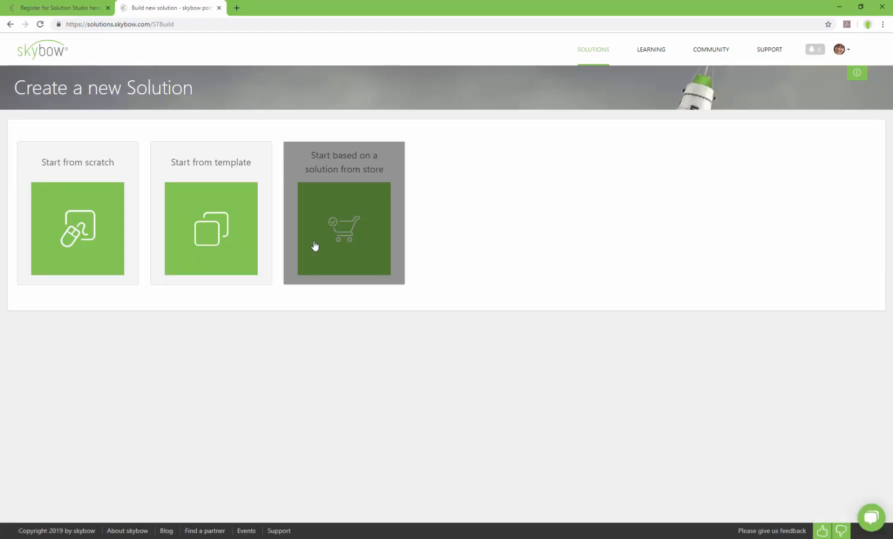
left_click(85, 216)
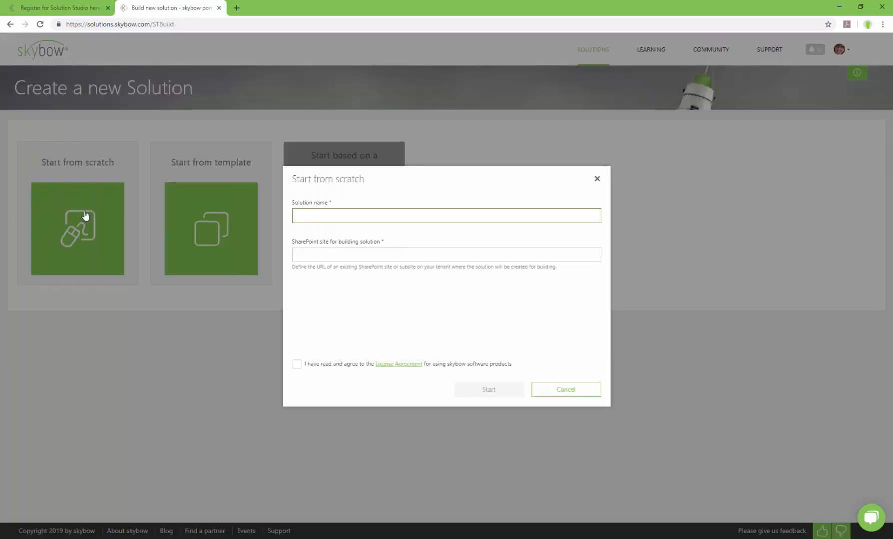
type("skybow Modern Forms")
key("Tab")
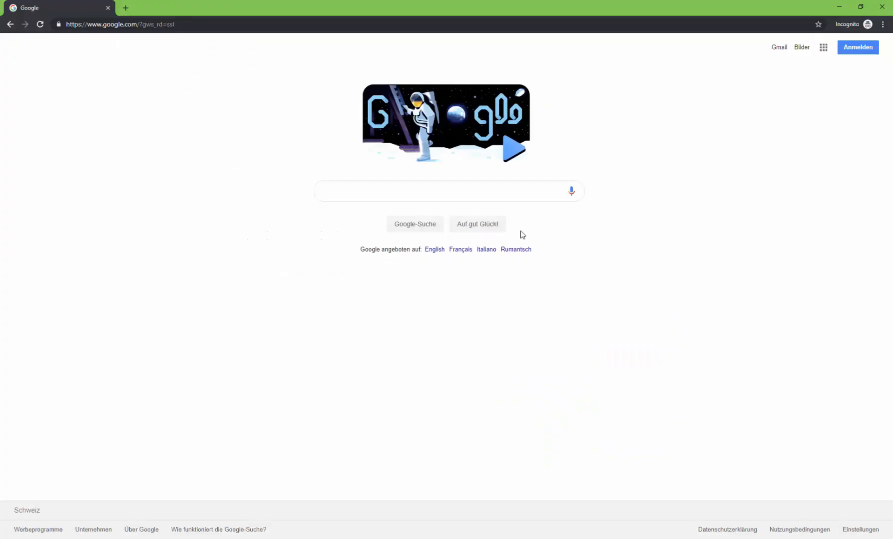
- Switch to the incognito browser window and open M365x872850.sharepoint.com
left_click(184, 25)
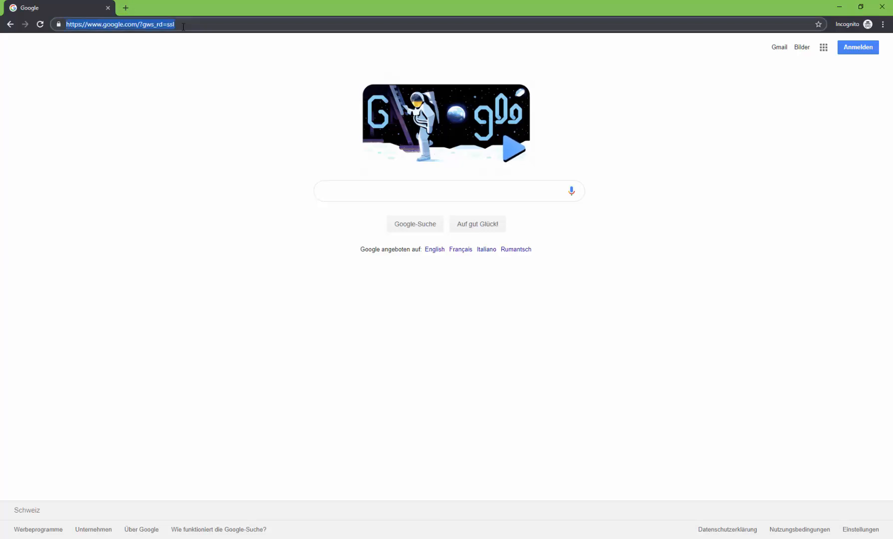
type("M365x872850.sharepoint.com")
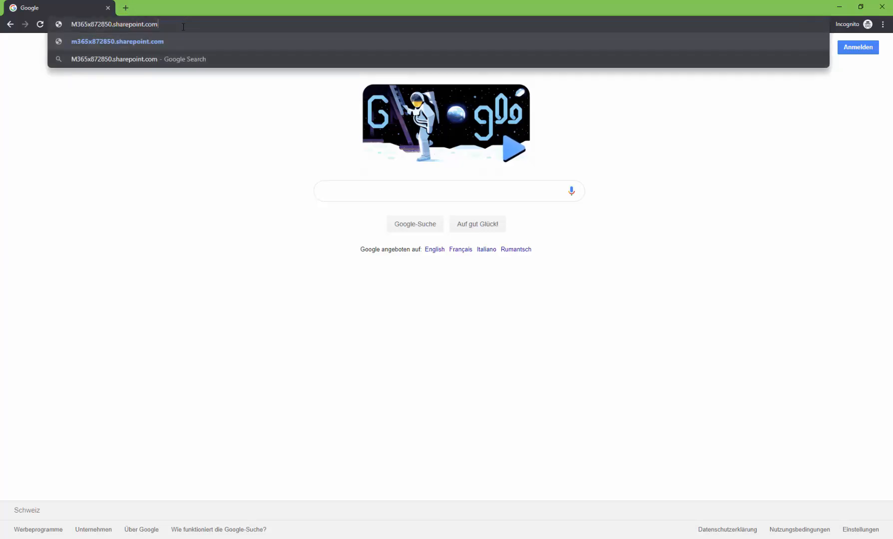
key("Return")
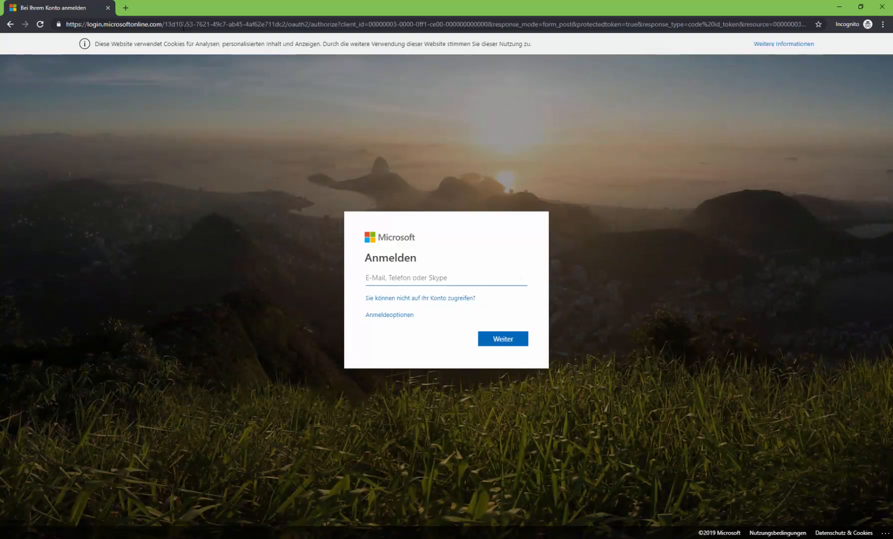
- Sign in to SharePoint with the administrator's e-mail and account password
left_click(386, 277)
key("ctrl+v")
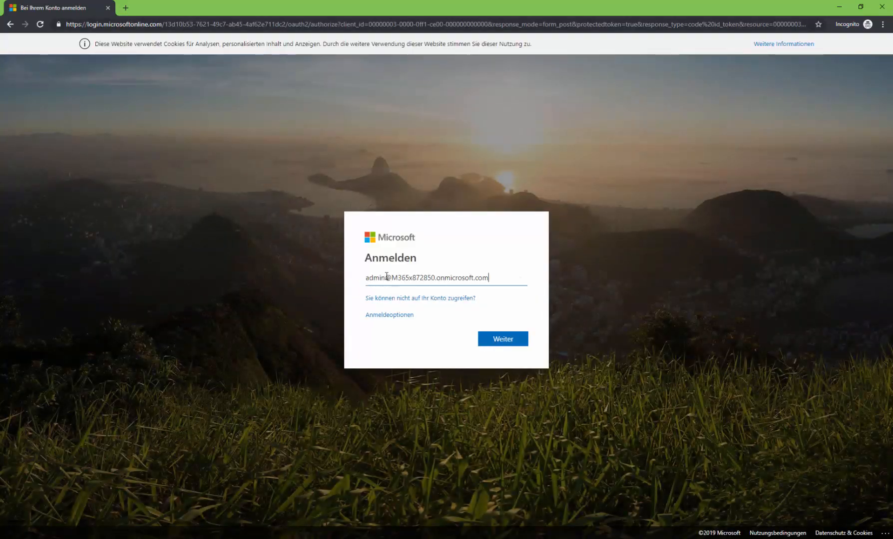
left_click(502, 340)
key("ctrl+v")
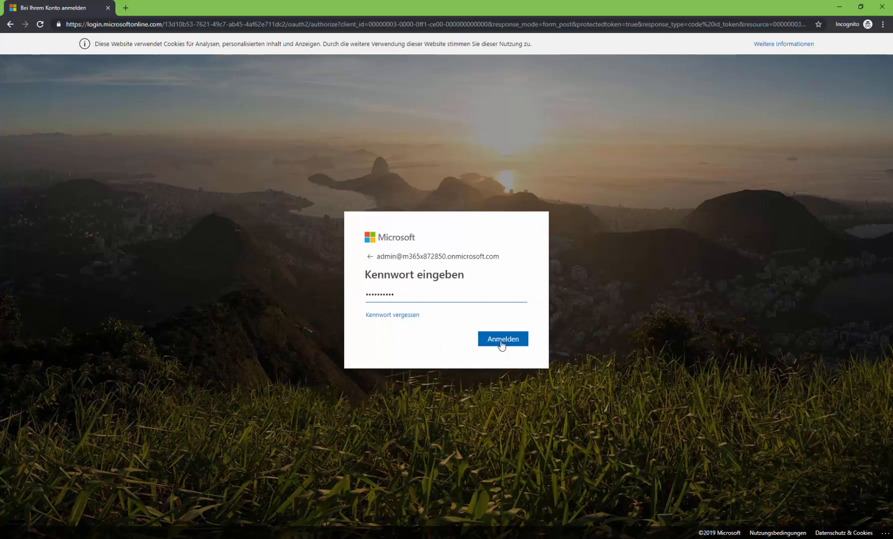
left_click(502, 339)
left_click(467, 334)
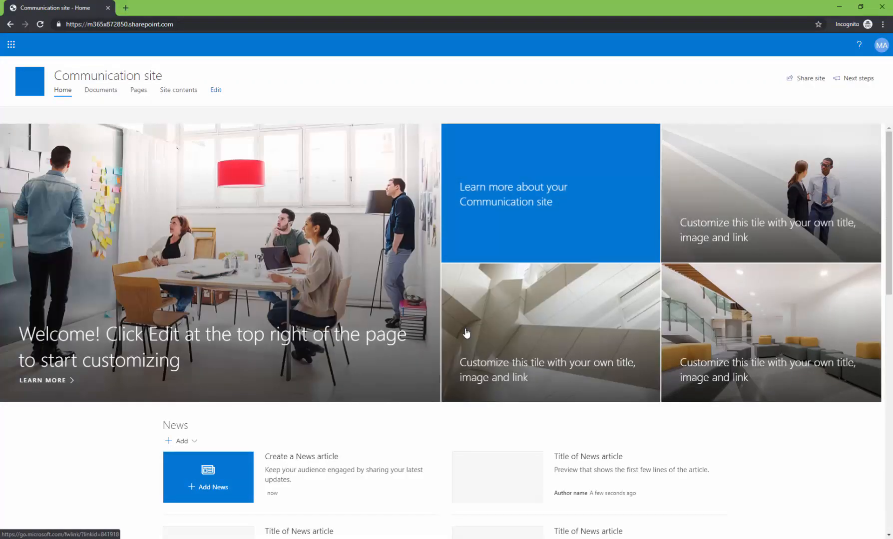
- Go through the Microsoft 365 admin center to the SharePoint admin center and open its list of active sites
left_click(11, 44)
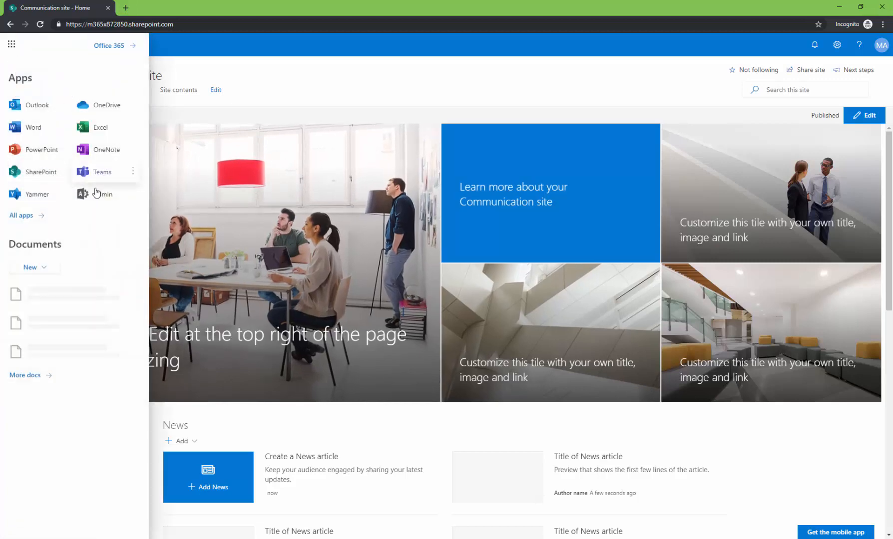
left_click(101, 196)
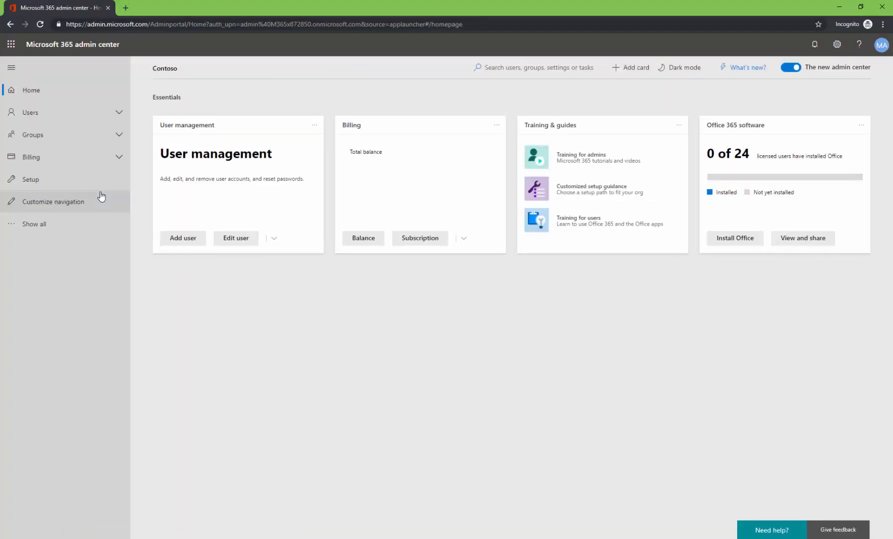
left_click(39, 223)
left_click(38, 454)
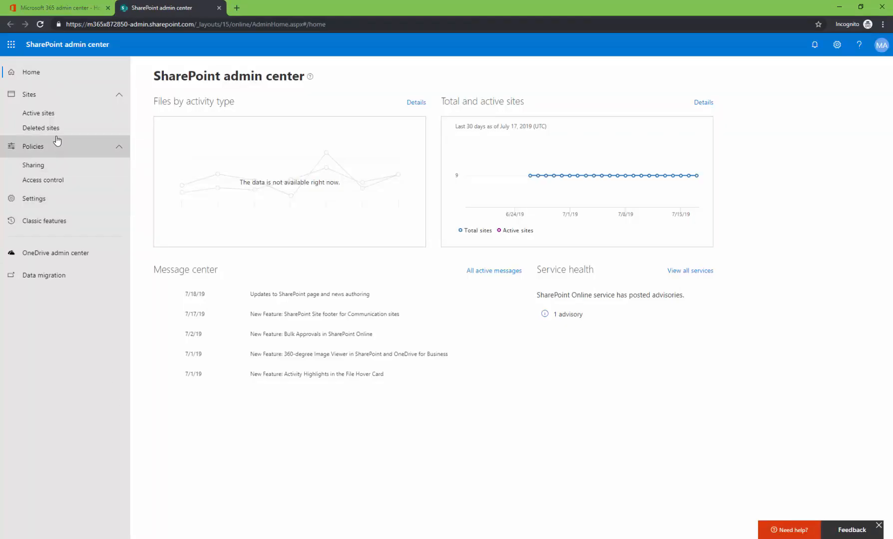
left_click(54, 116)
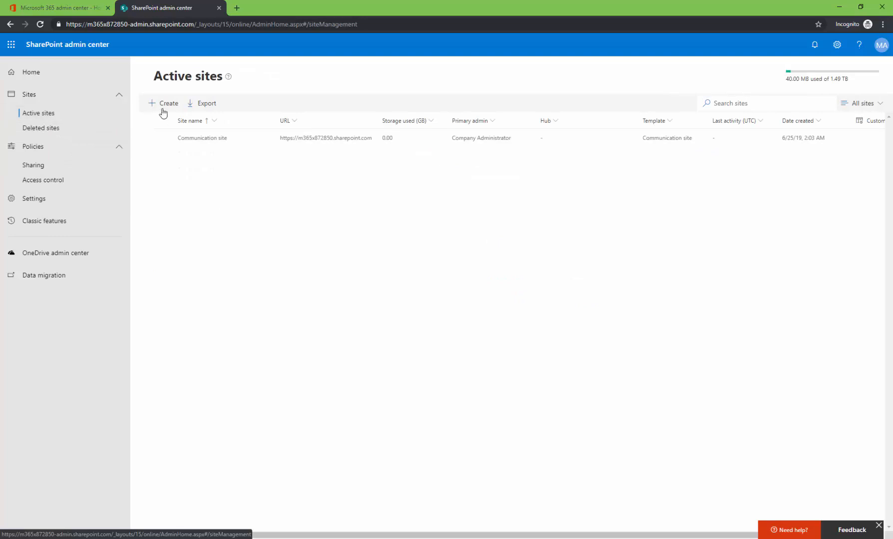
- Start creating a team site with the site name "skybow Solution Studio"
left_click(166, 110)
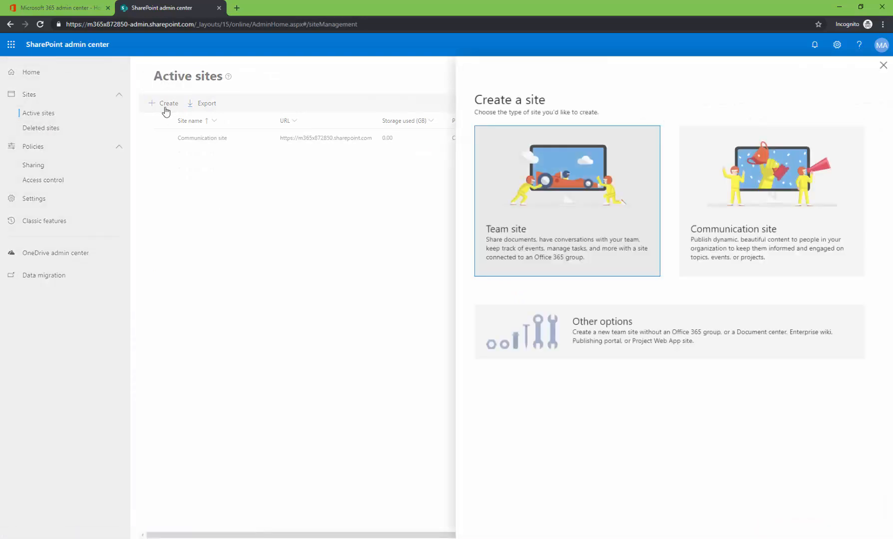
left_click(540, 194)
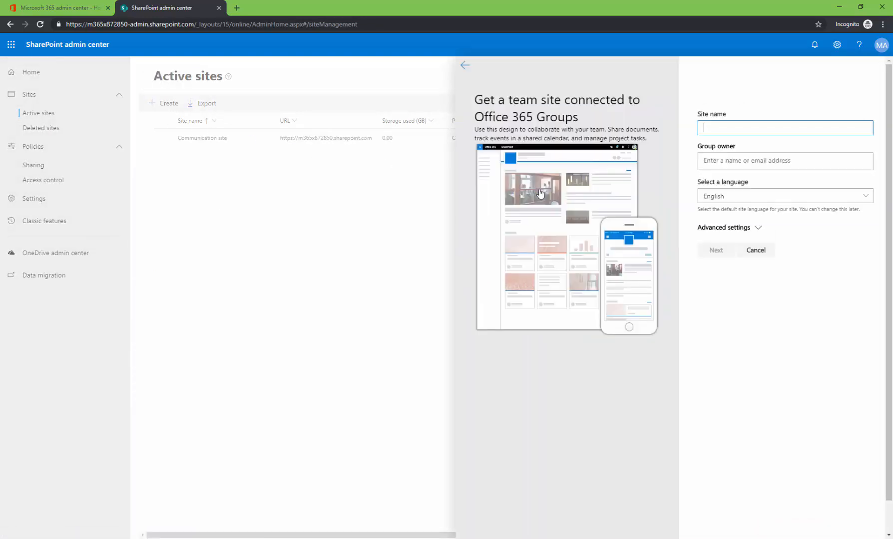
type("skybow Solution Studio")
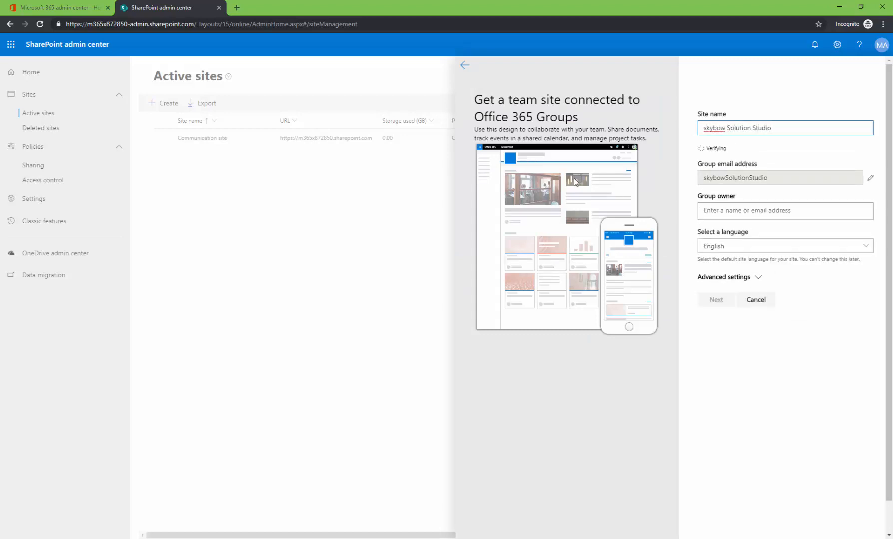
- Assign the Marketing Manager as group owner and finish creating the site without additional owners or members
left_click(723, 241)
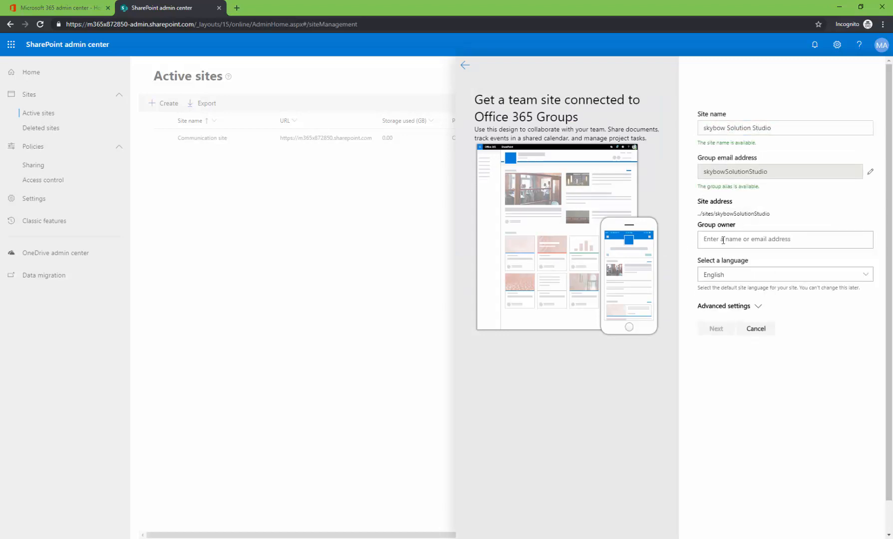
type("megan")
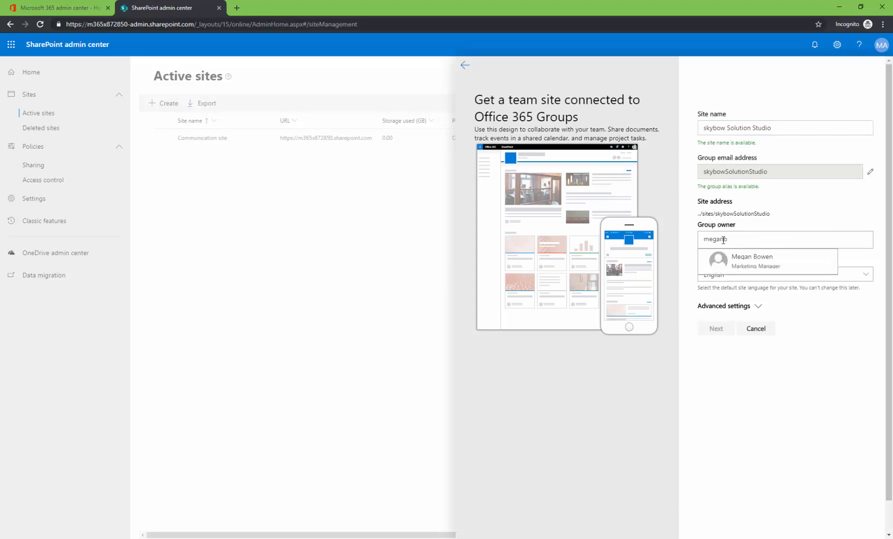
type("b")
left_click(743, 260)
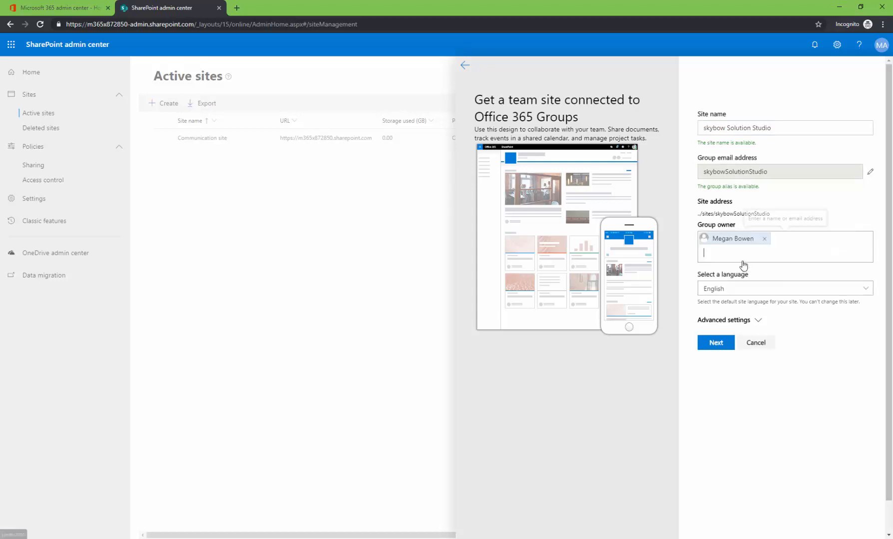
left_click(717, 343)
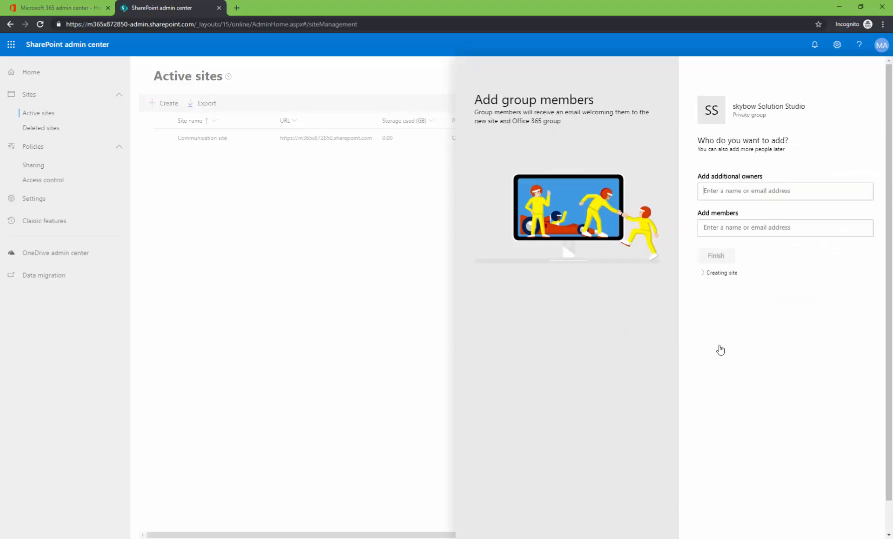
left_click(714, 257)
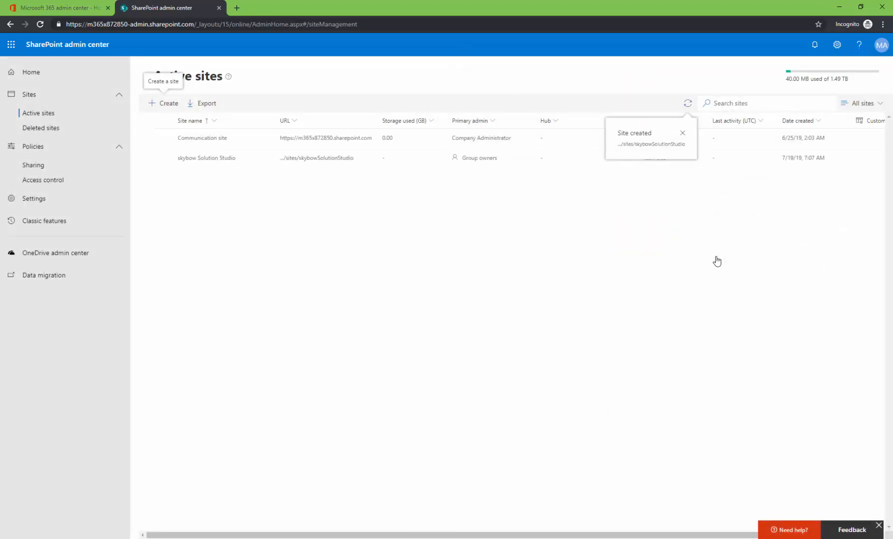
- Open the new skybow Solution Studio site, copy its URL, and switch back to the skybow portal's new solution form
left_click(312, 159)
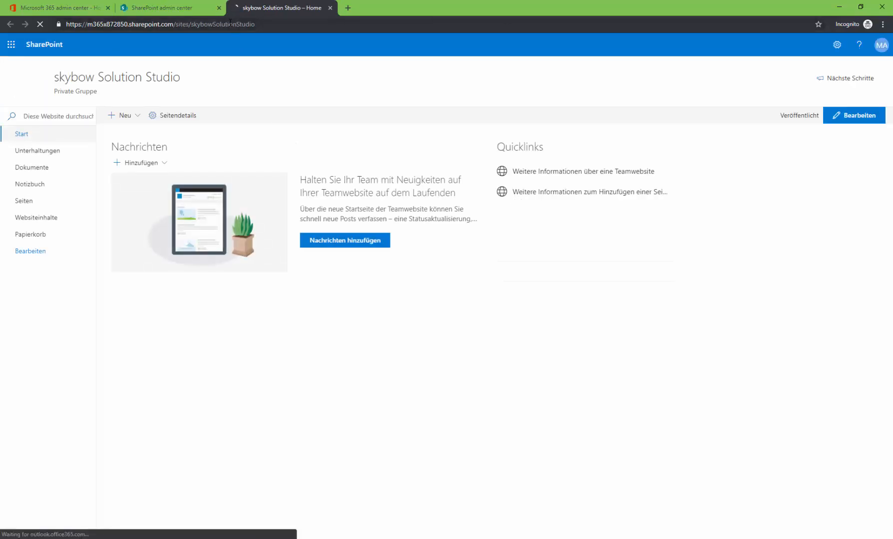
left_click(230, 24)
key("ctrl+c")
right_click(230, 24)
left_click(243, 73)
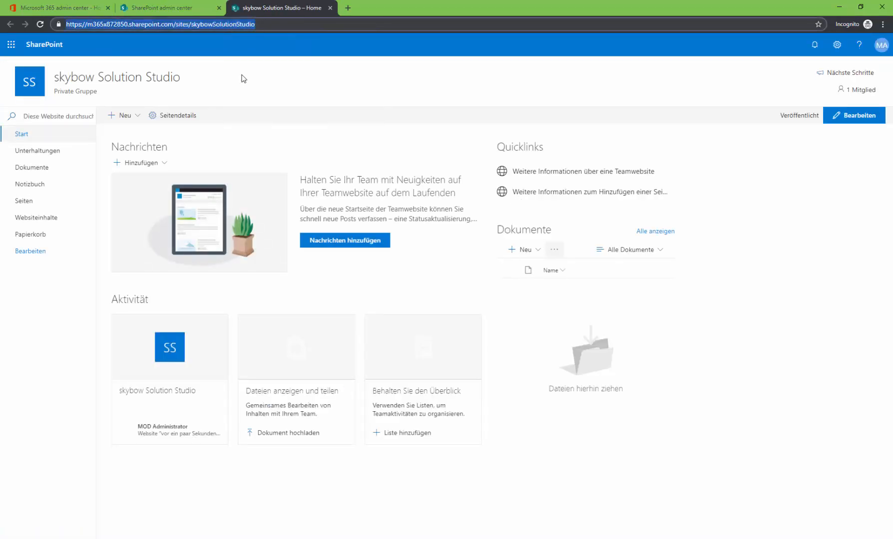
key("alt+Tab")
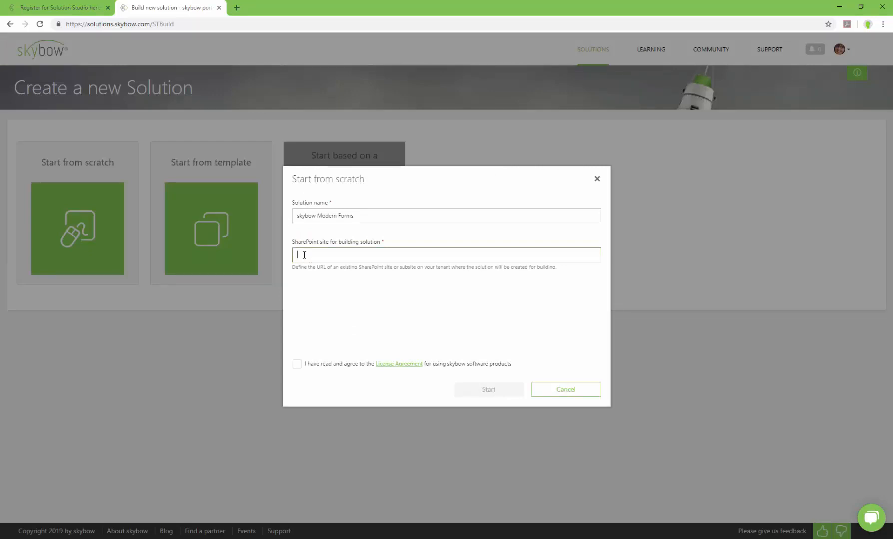
- Enter the copied site URL ending in solution1 as the SharePoint site for building the solution and start approving the tenant
key("ctrl+v")
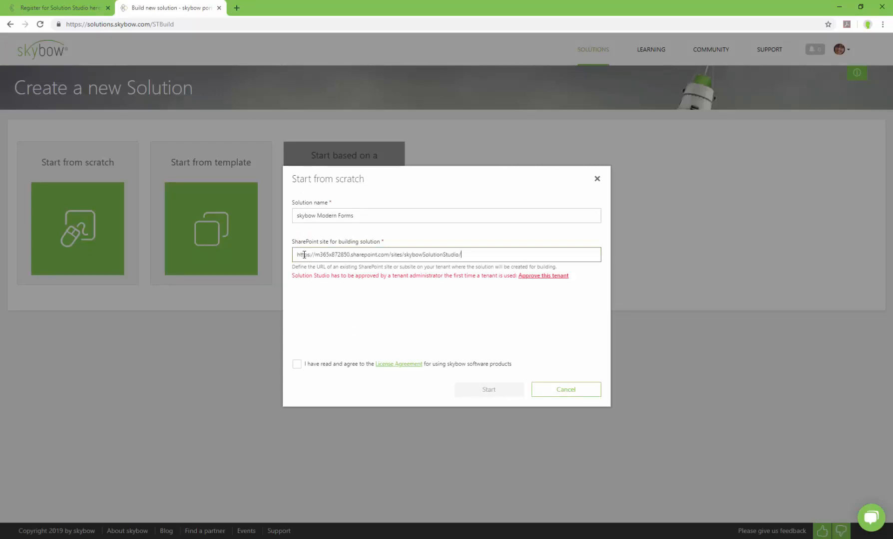
type("ution1")
left_click(529, 277)
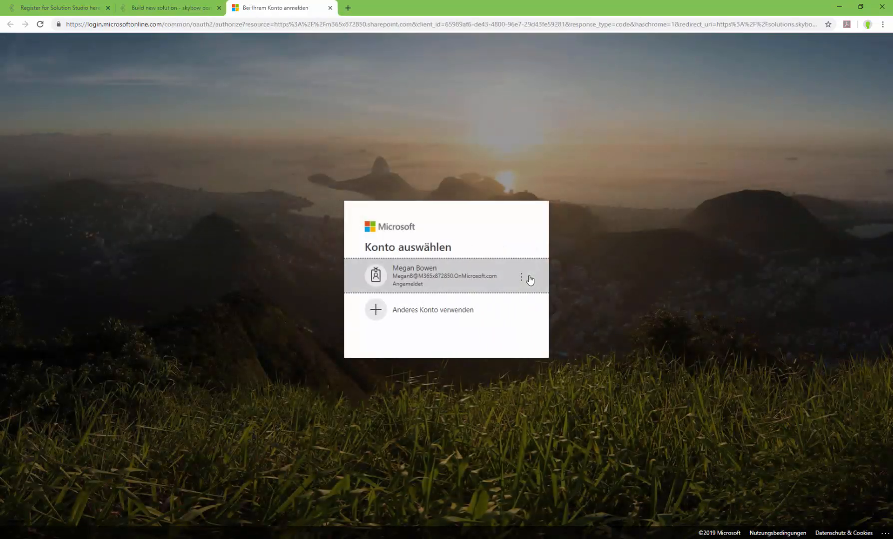
- Sign in with the tenant administrator's e-mail and account password, and accept the permissions requested by skybow Solution Studio for the organization
left_click(426, 310)
key("ctrl+v")
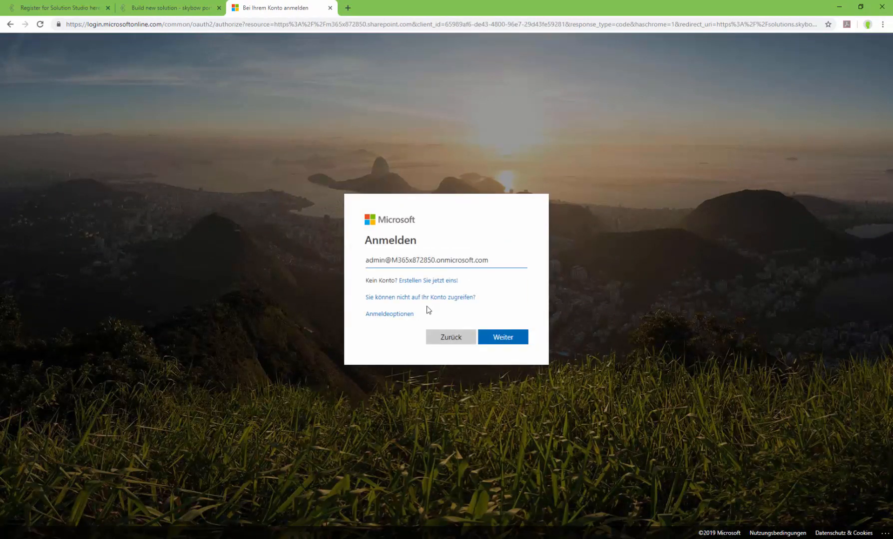
left_click(494, 338)
key("ctrl+v")
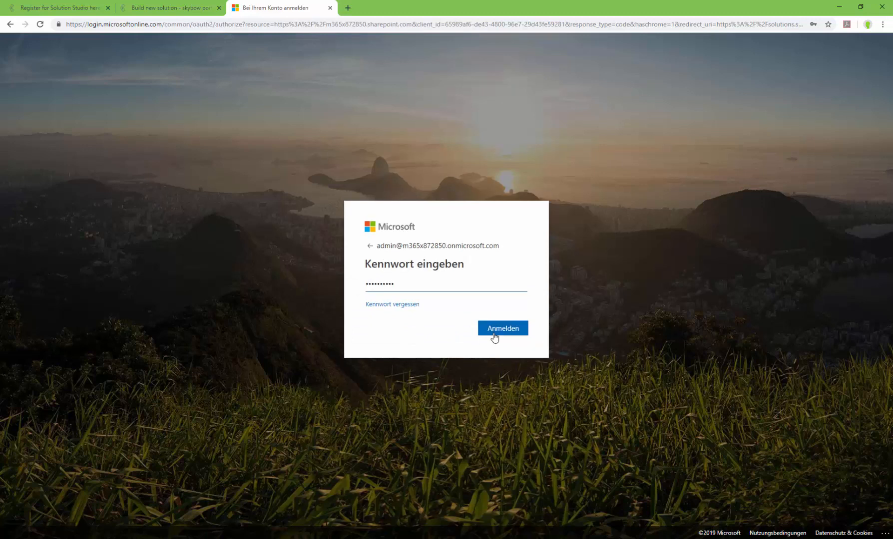
left_click(494, 335)
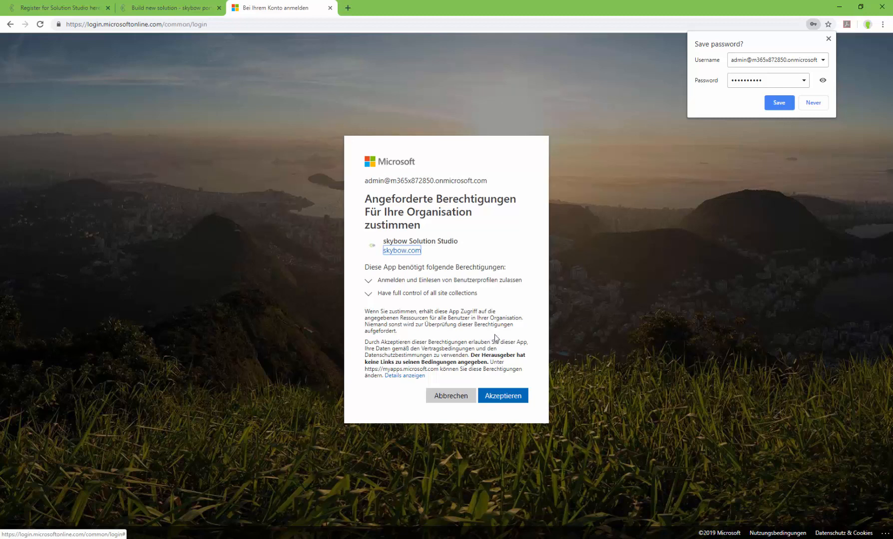
left_click(503, 395)
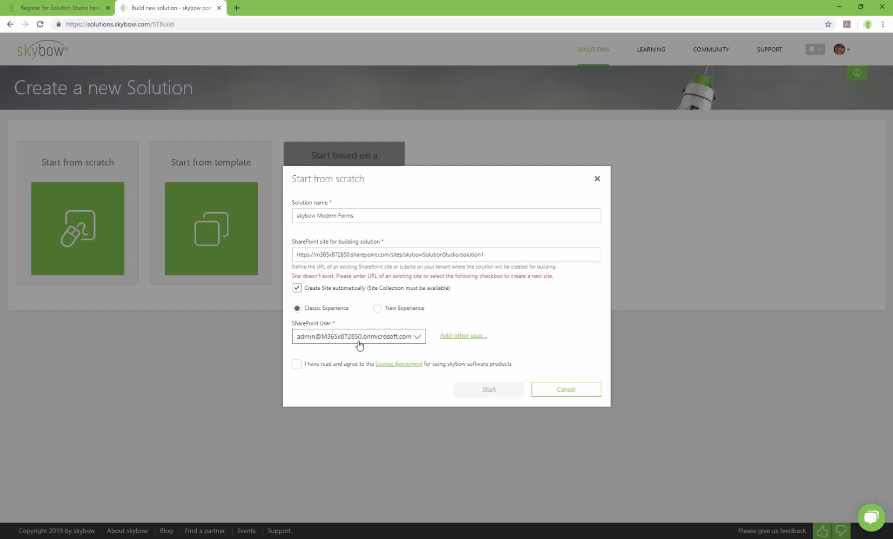
- Choose New Experience with the group owner's account added as SharePoint user, and start the solution after agreeing to the License Agreement
left_click(359, 342)
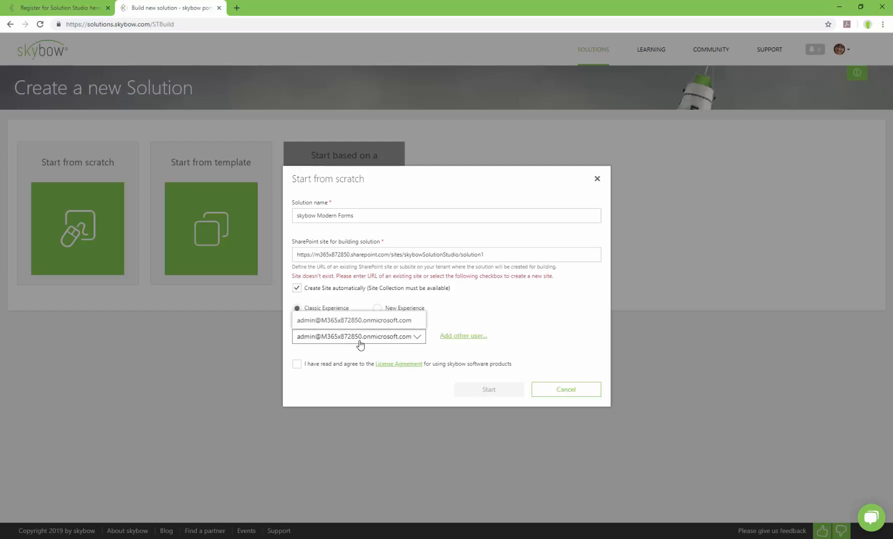
left_click(461, 342)
left_click(423, 276)
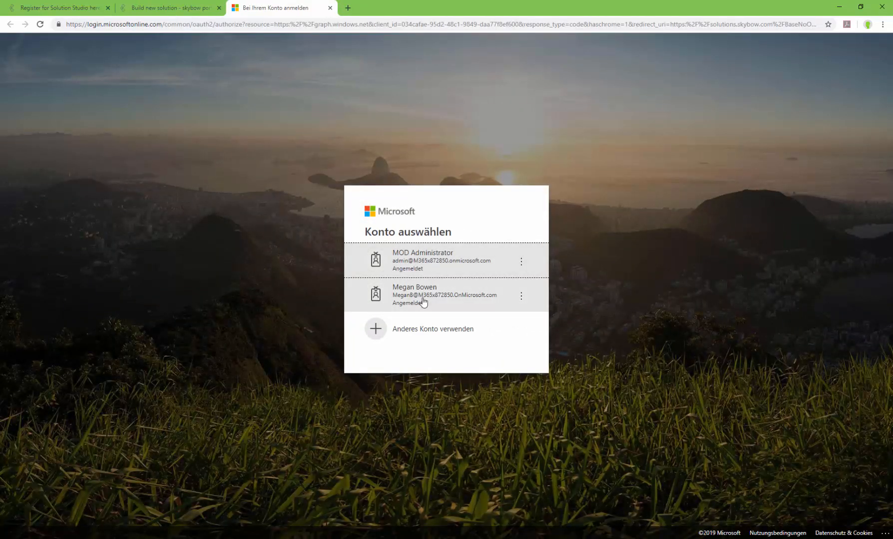
left_click(423, 301)
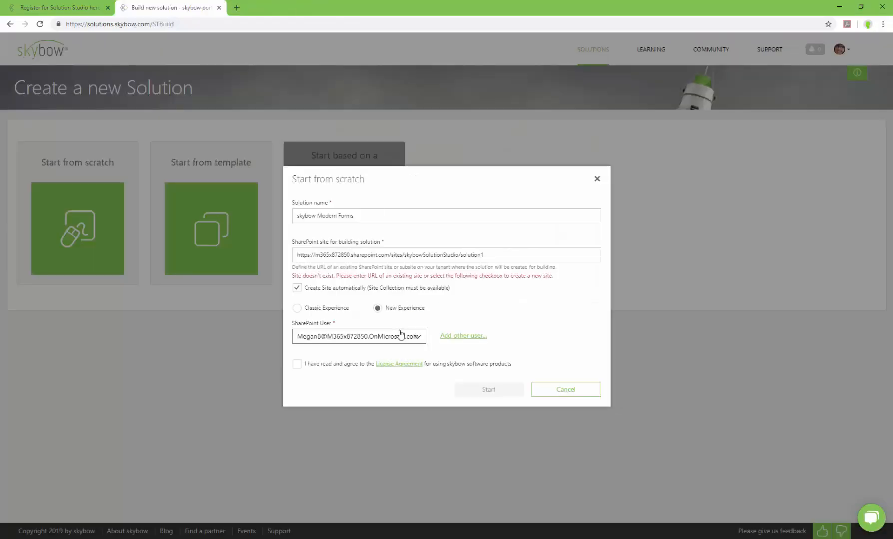
left_click(297, 365)
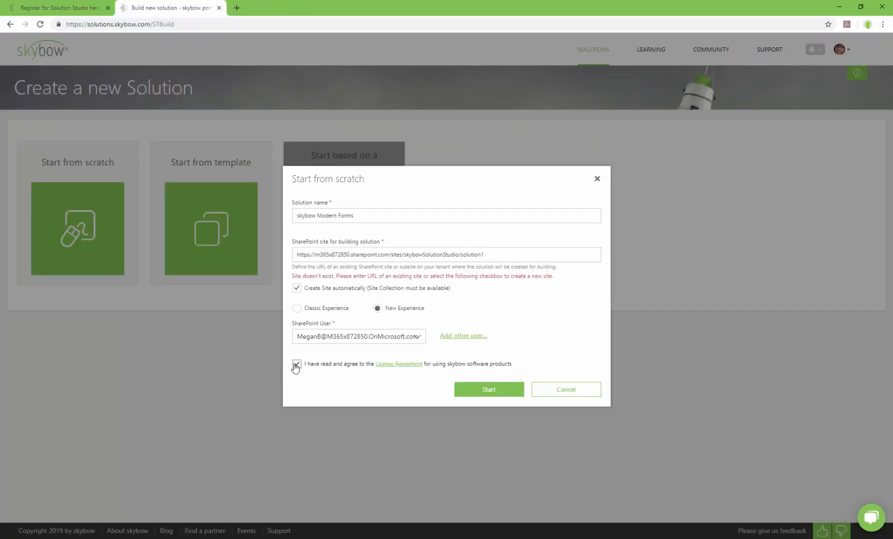
left_click(478, 394)
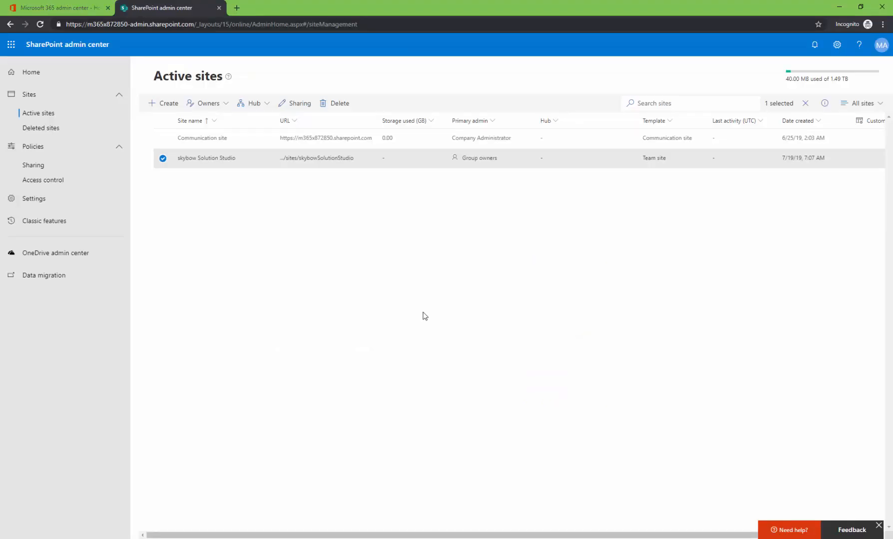
- Switch to the SharePoint admin center and, in its classic settings page, allow users to run custom script on personal sites and save
left_click(35, 199)
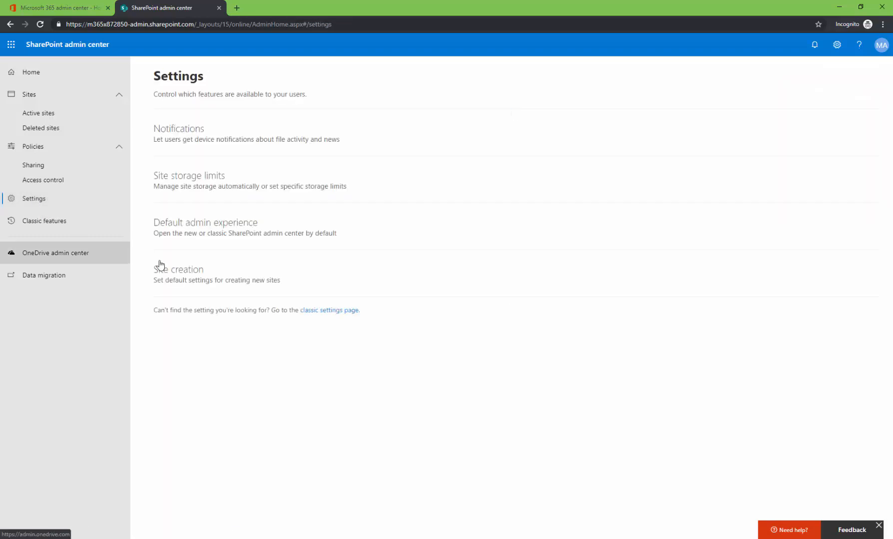
left_click(337, 310)
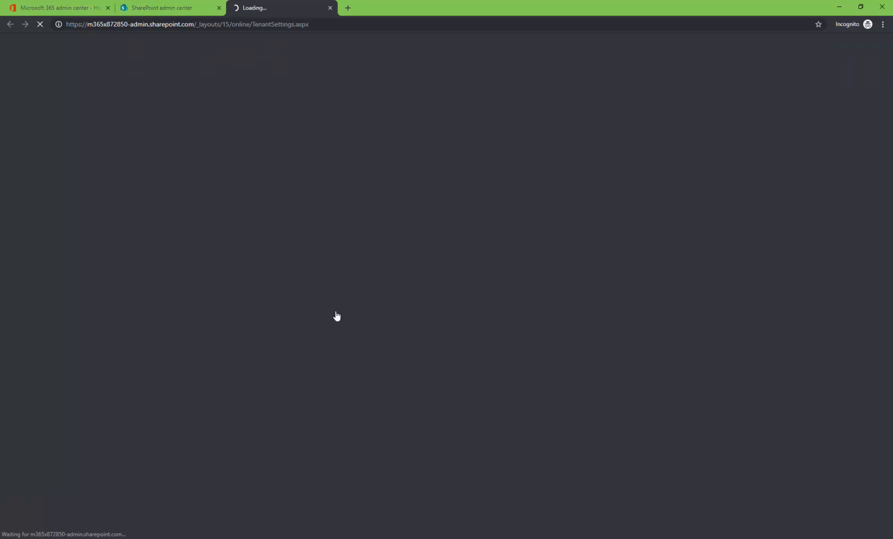
scroll(336, 315, "down", 12)
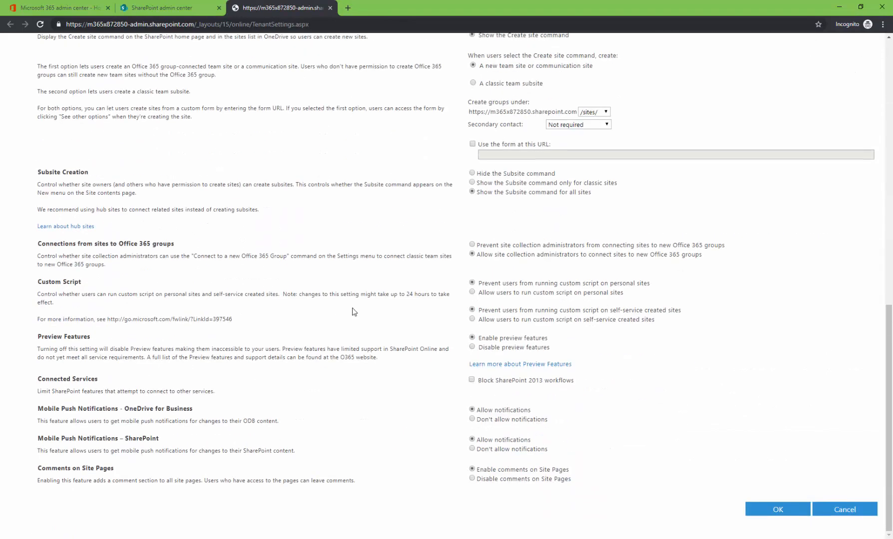
left_click(472, 293)
left_click_drag(38, 280, 99, 282)
left_click(777, 511)
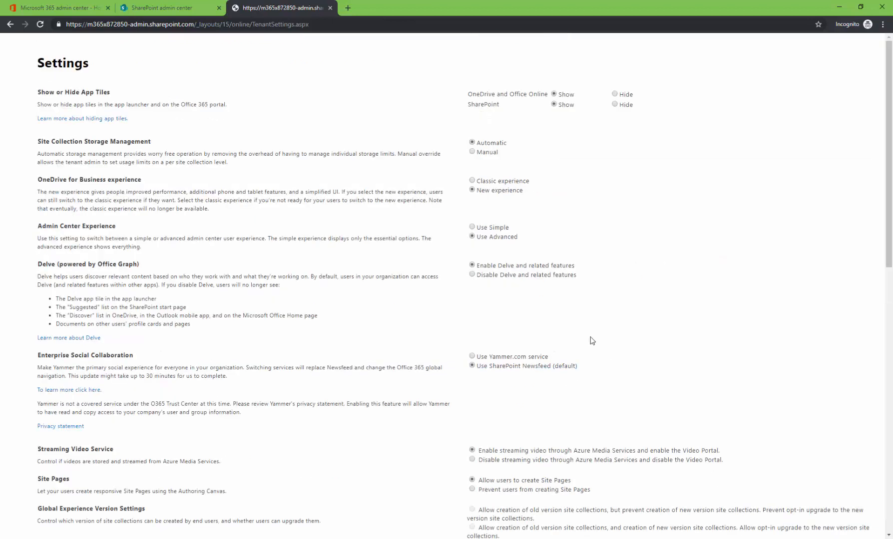
- Search the web for "skybow custom scripts" in a new tab and open the article on enabling/disabling custom scripts on site collections
left_click(347, 8)
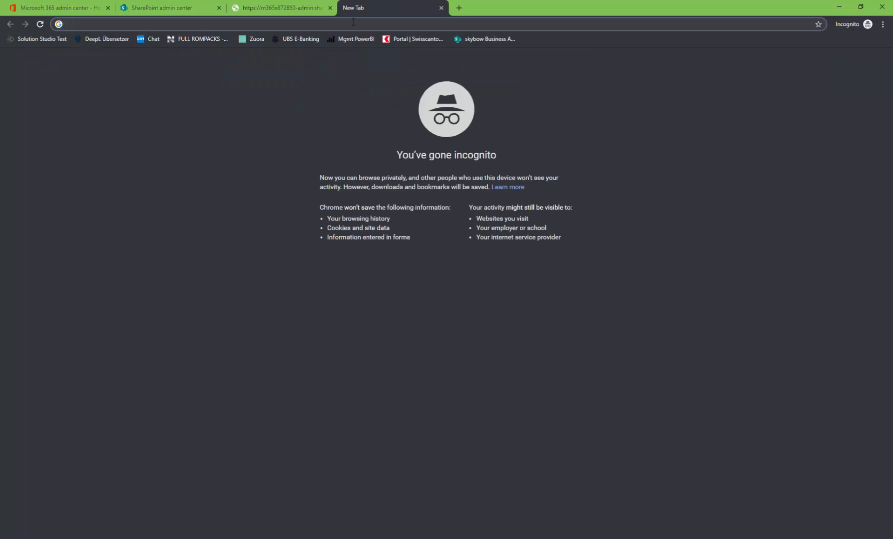
type("skybow c")
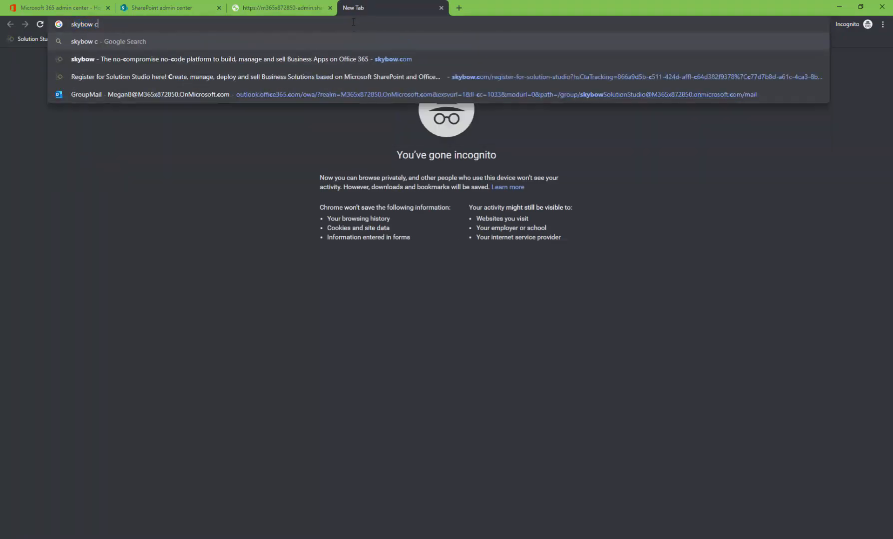
type("ustom scripts")
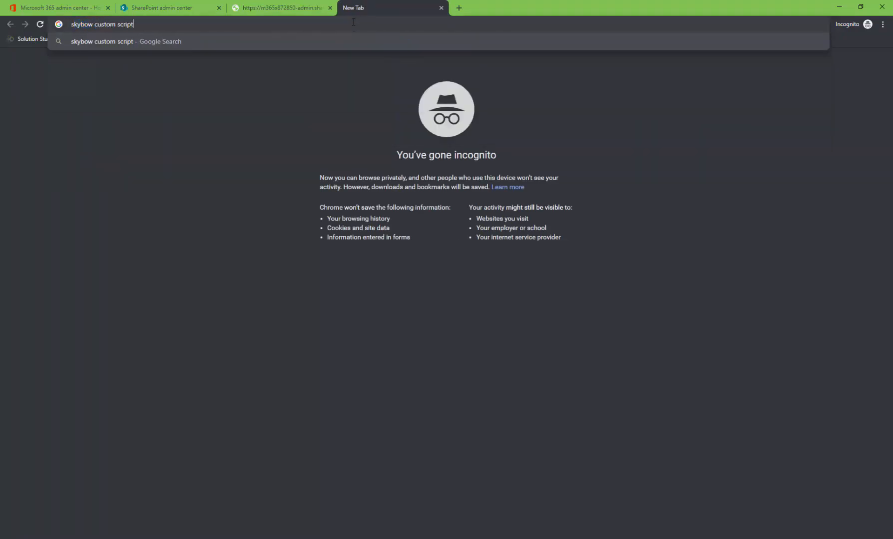
key("Return")
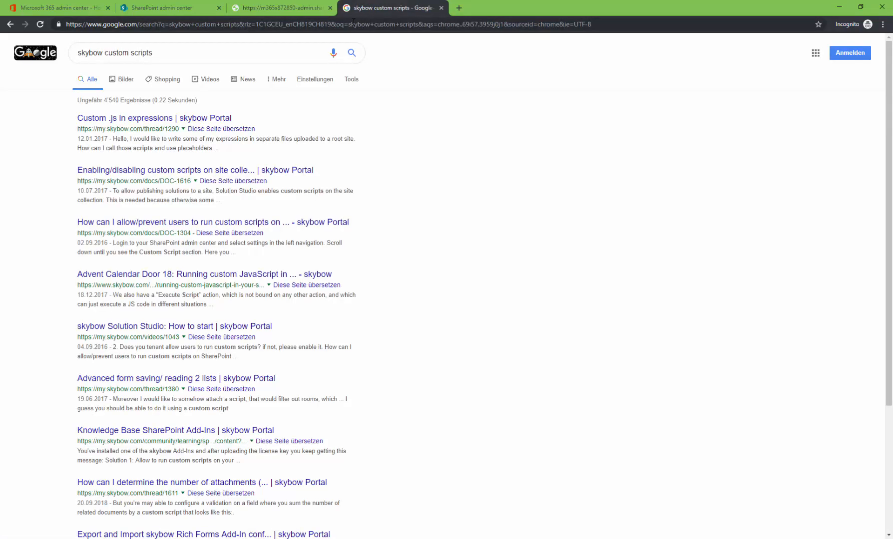
left_click(210, 171)
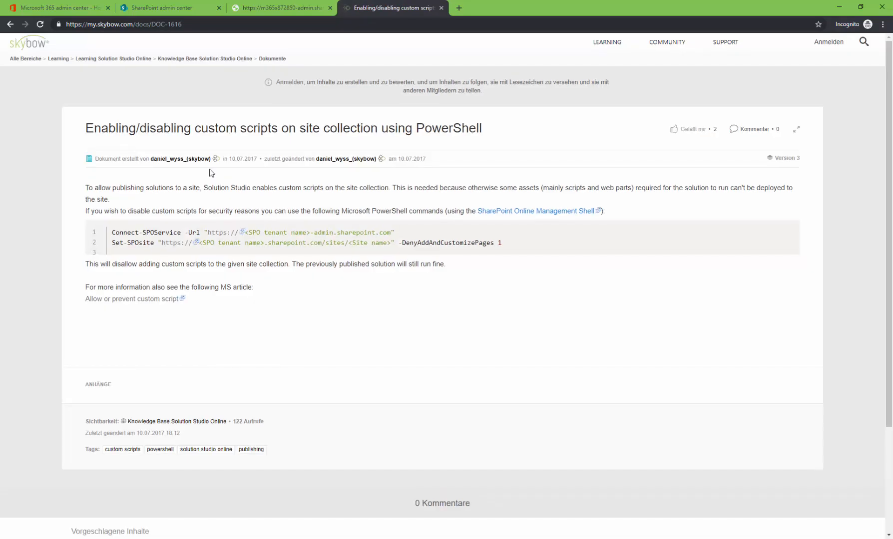
- Open the SharePoint Online Management Shell named in the article and move its window clear of the article's commands
left_click_drag(472, 212, 606, 212)
key("super")
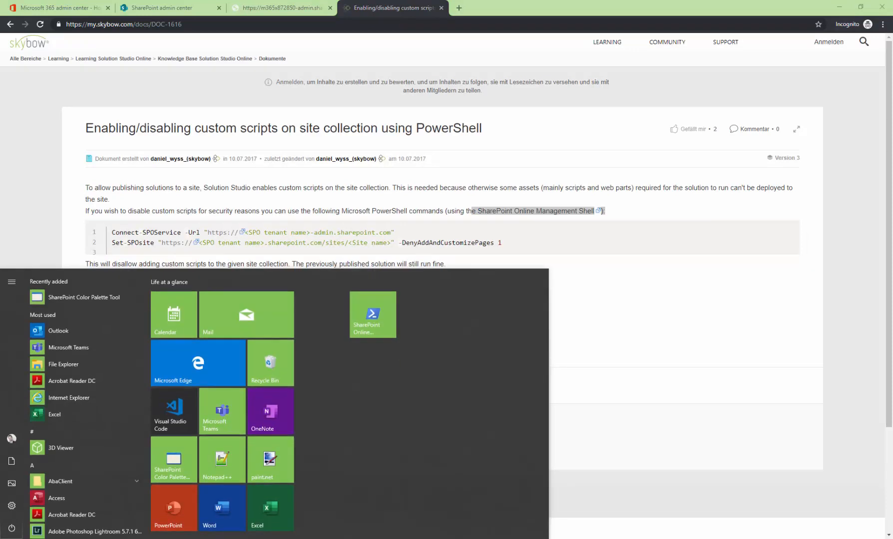
left_click(370, 323)
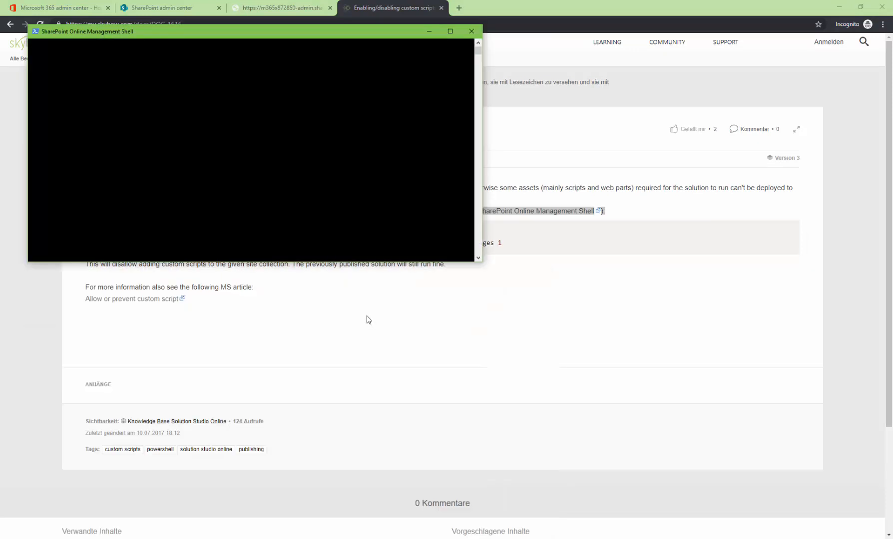
left_click_drag(243, 38, 510, 288)
- Run connect-sposervice -url in the shell with the root address copied from the SharePoint admin settings page
type("connect-spo")
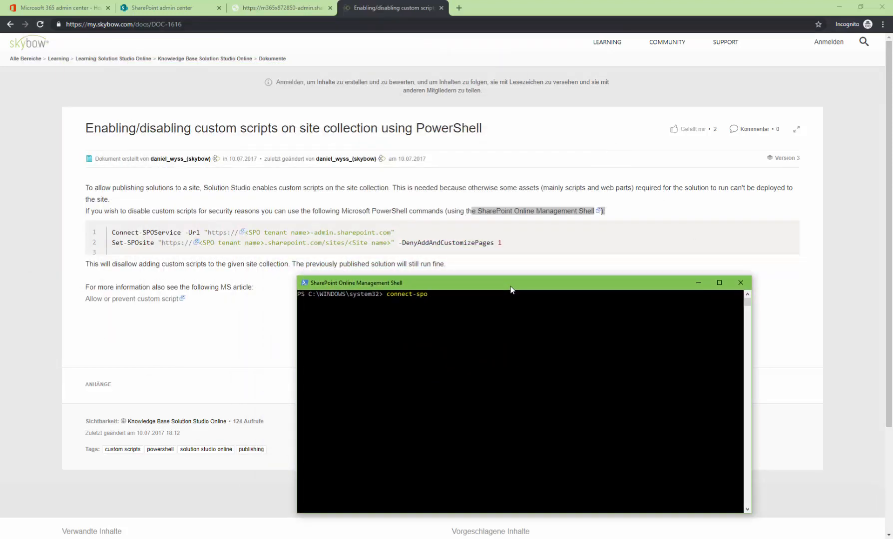
type("service -url")
left_click(273, 8)
left_click(195, 24)
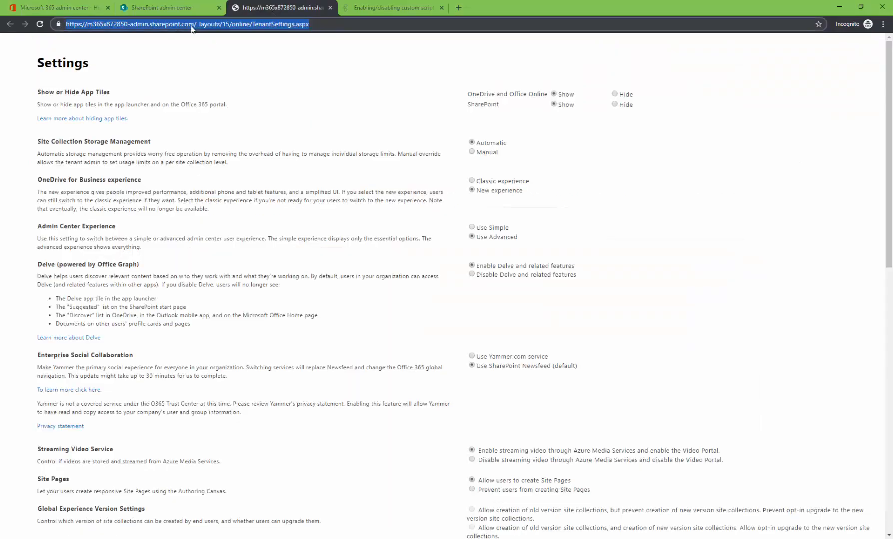
left_click(195, 24)
left_click_drag(194, 24, 58, 26)
key("ctrl+c")
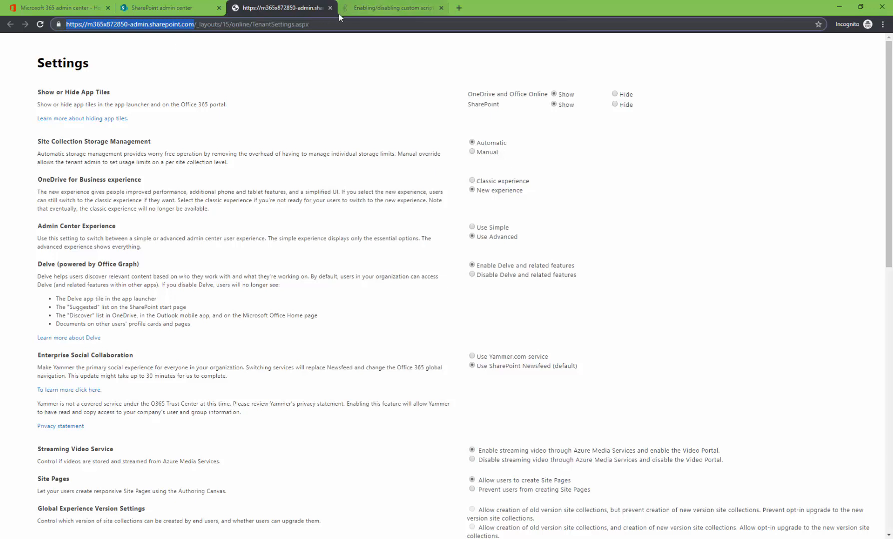
key("alt+Tab")
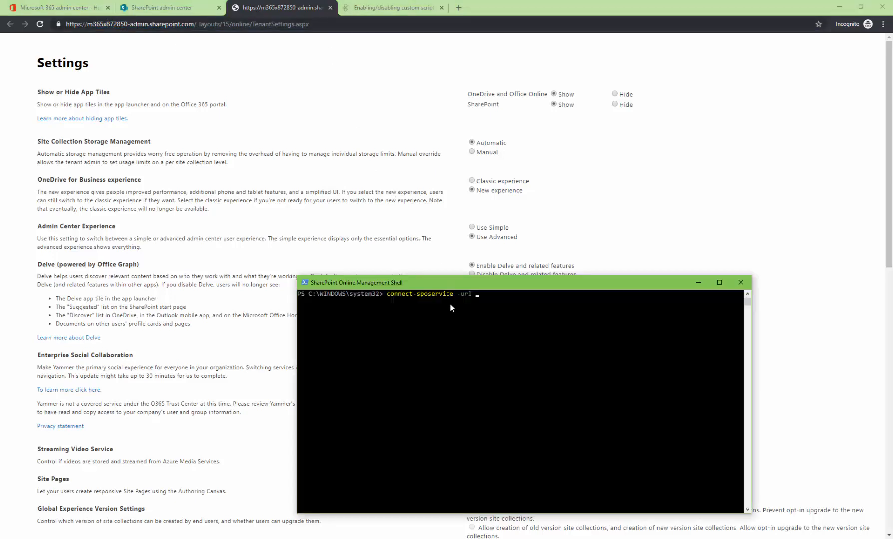
right_click(472, 310)
key("Return")
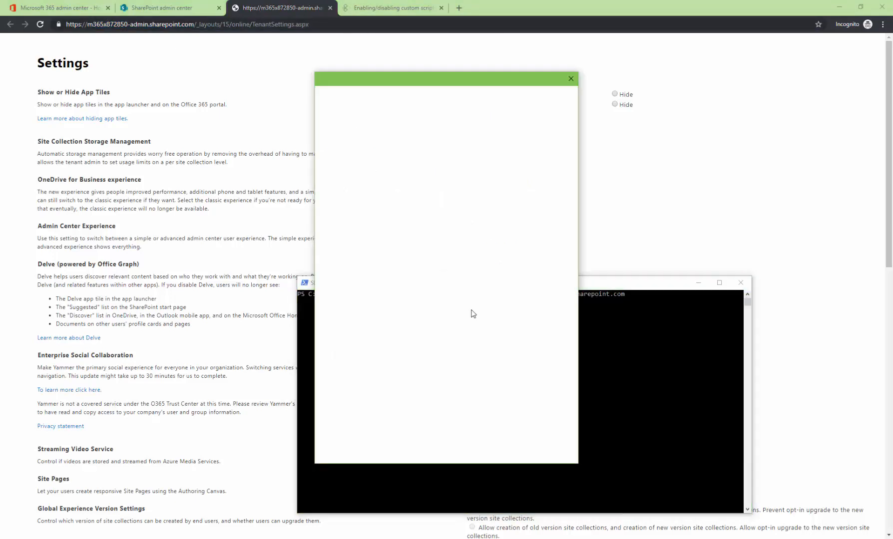
- Sign in to the shell connection with the administrator's e-mail and account password
left_click(384, 142)
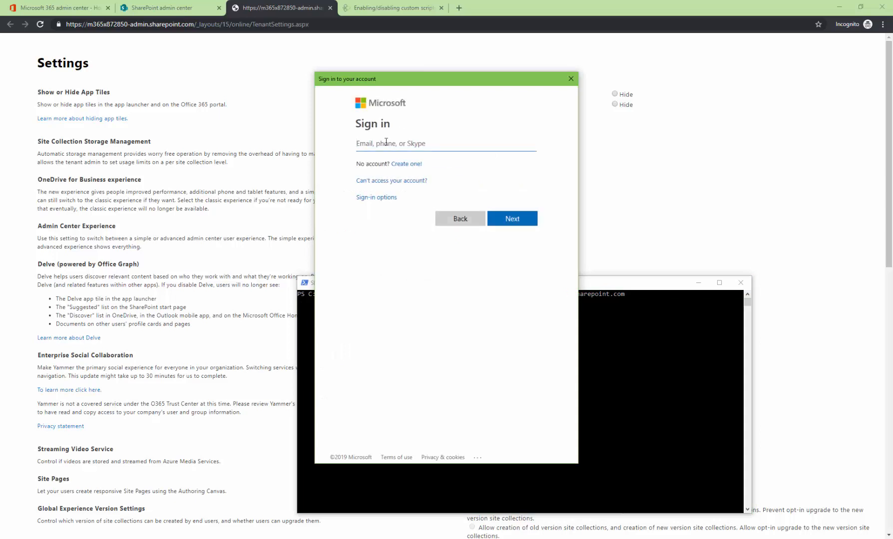
key("ctrl+v")
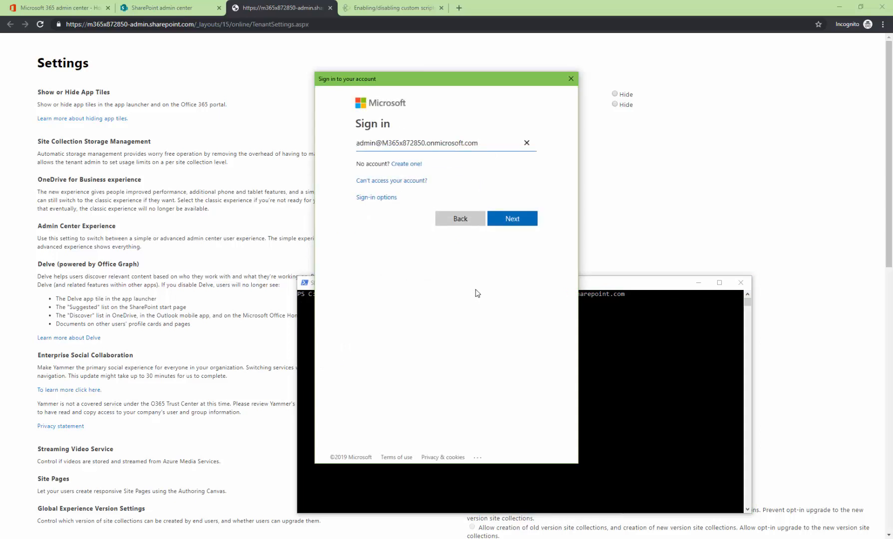
left_click(512, 223)
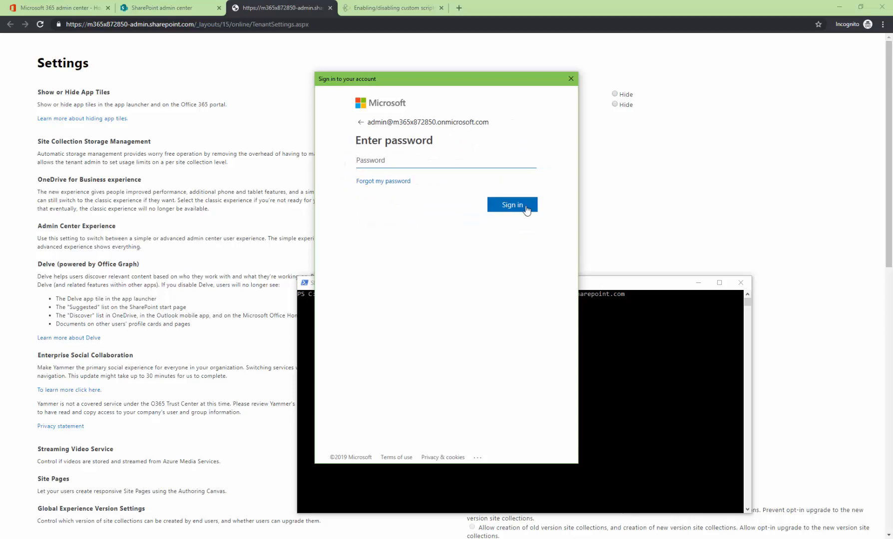
key("ctrl+v")
left_click(500, 204)
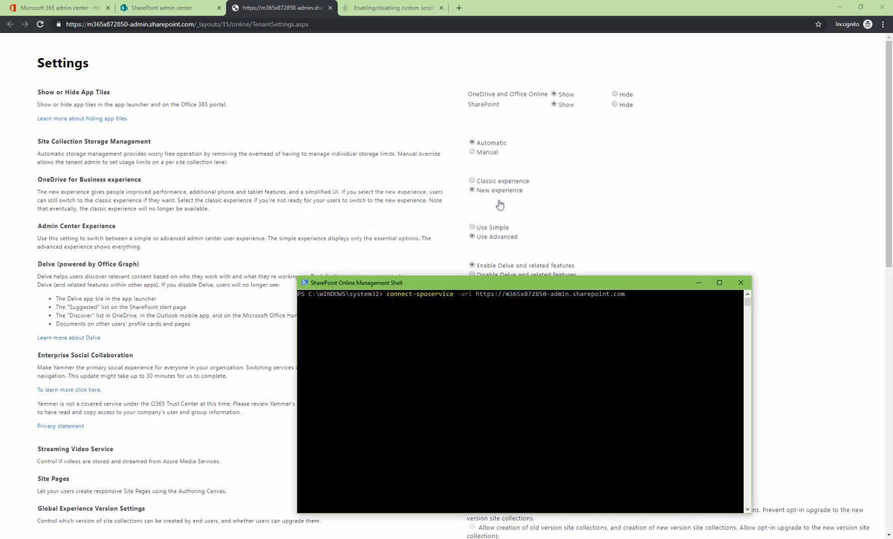
- Enter set-sposite in the shell, followed by the skybow Solution Studio site's address copied from the admin center's active sites
left_click(381, 8)
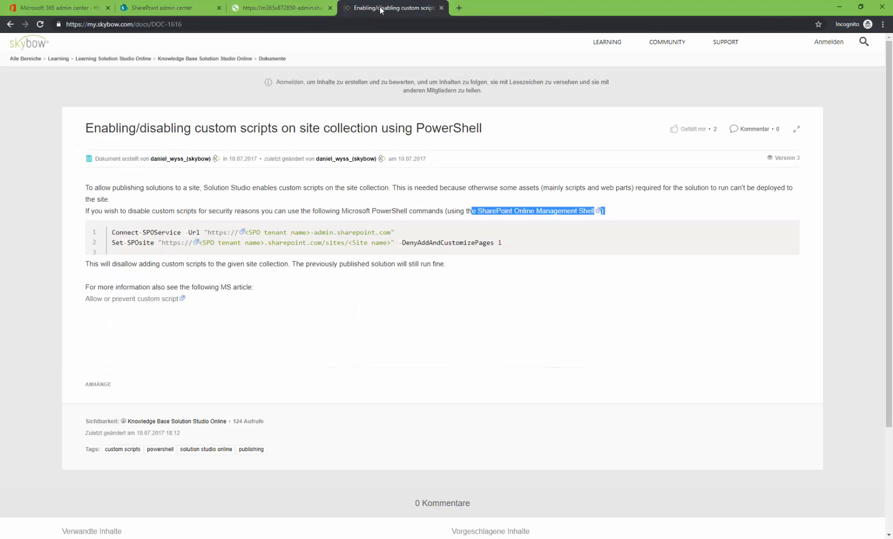
key("alt+Tab")
type("set")
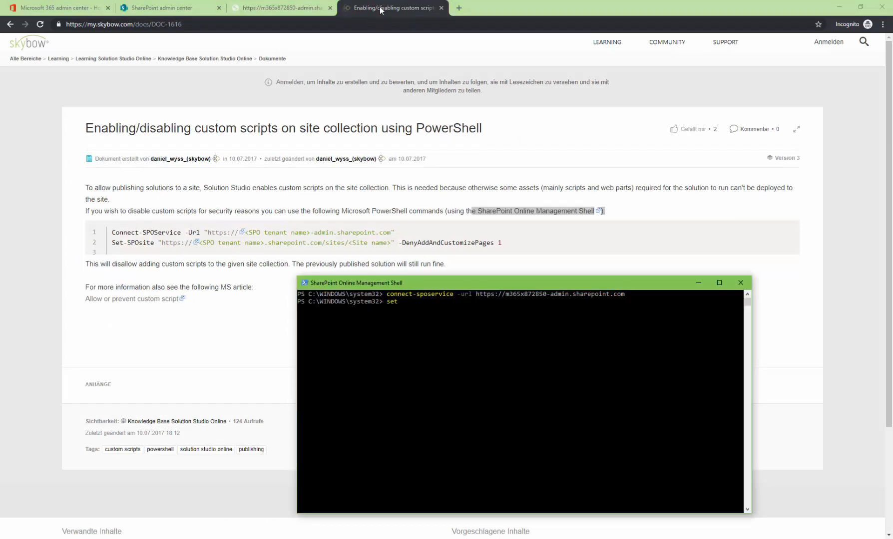
type("-sposite")
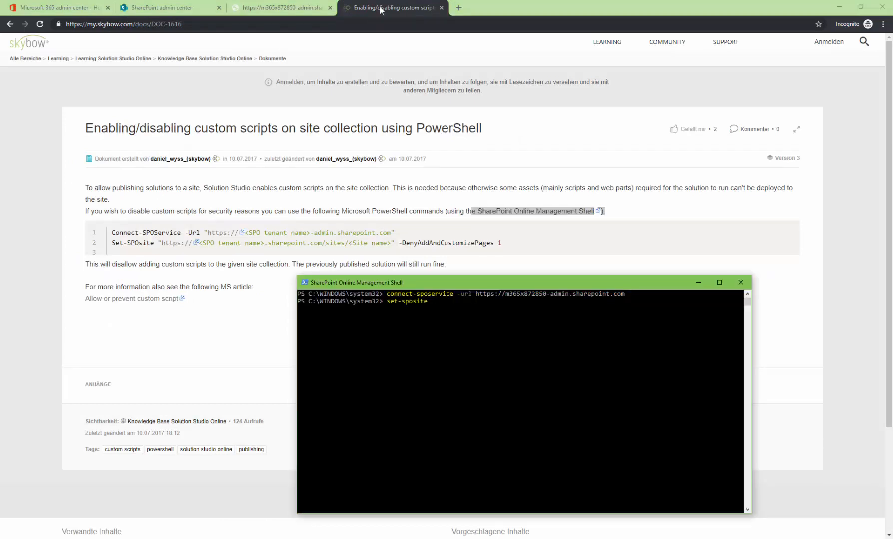
left_click(173, 8)
left_click(33, 113)
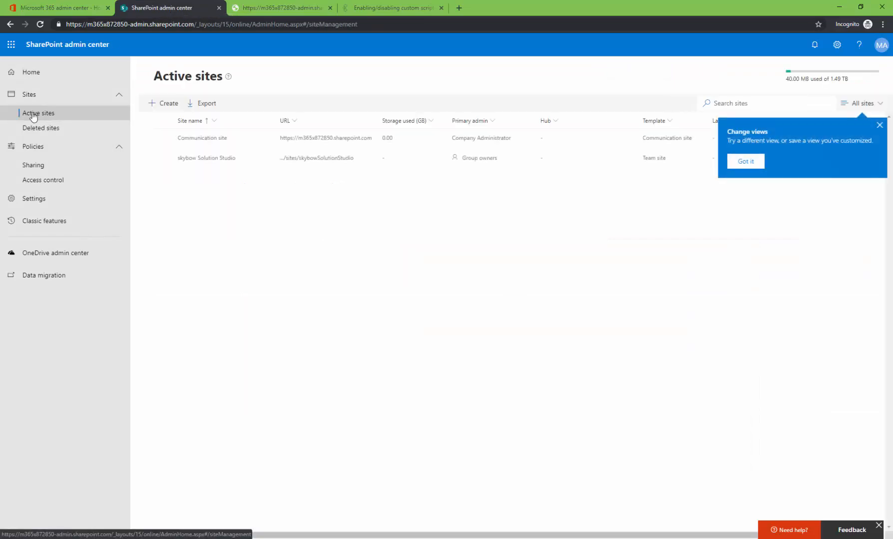
right_click(326, 160)
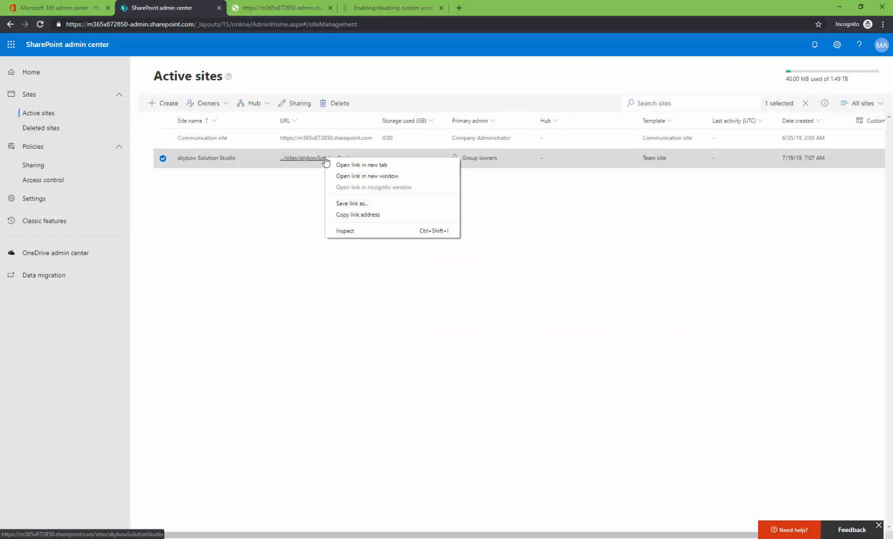
left_click(361, 215)
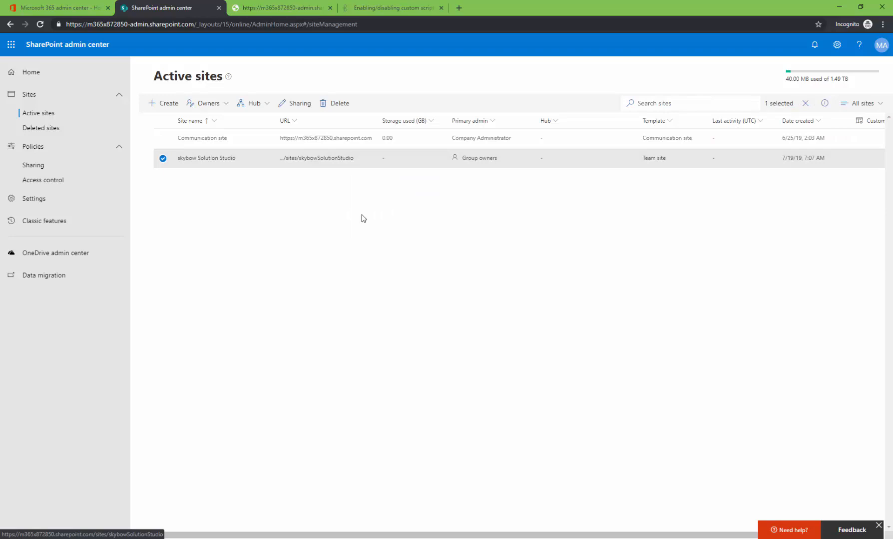
key("alt+Tab")
right_click(455, 359)
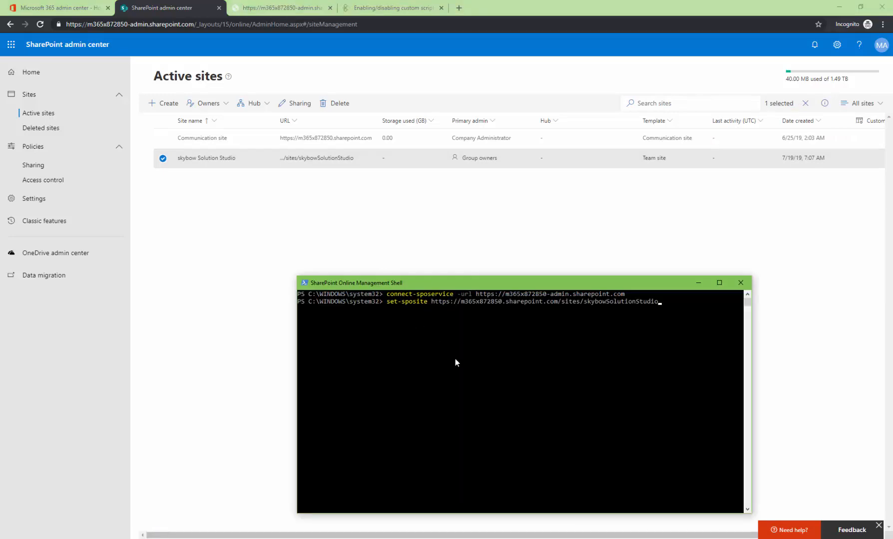
- Check the article's second command and add the -DenyAddAndCustomizePages parameter to the set-sposite command in the shell
left_click(401, 8)
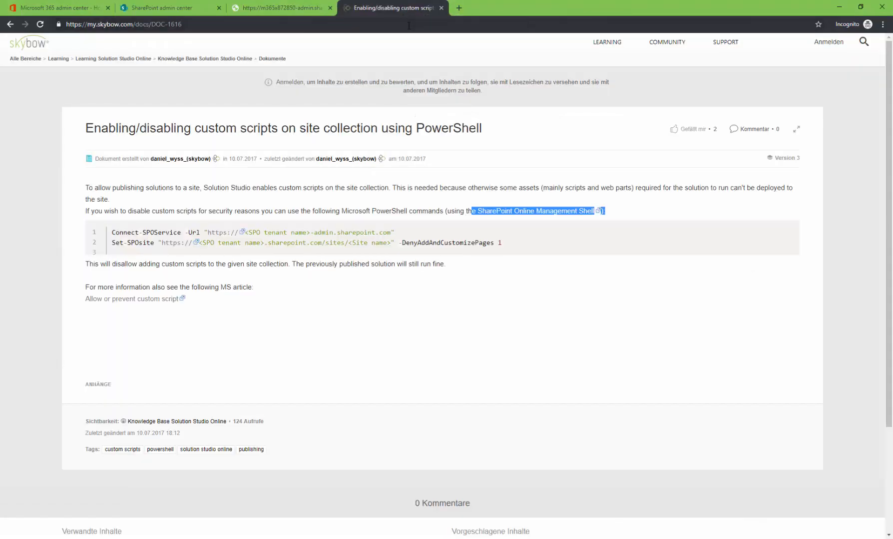
key("alt+Tab")
type("-DenyAddAndCustomizePages")
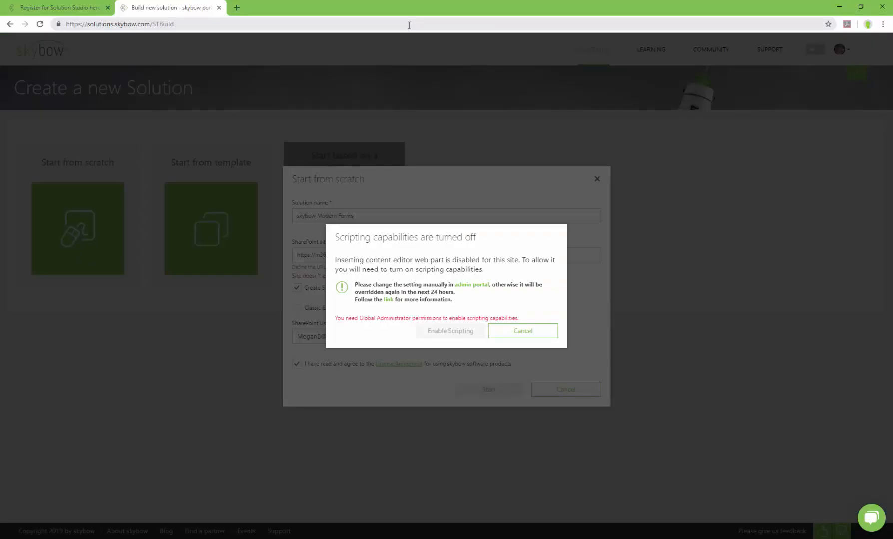
- Return to the skybow solution portal, dismiss the scripting notice and start building the skybow Modern Forms solution
left_click(518, 333)
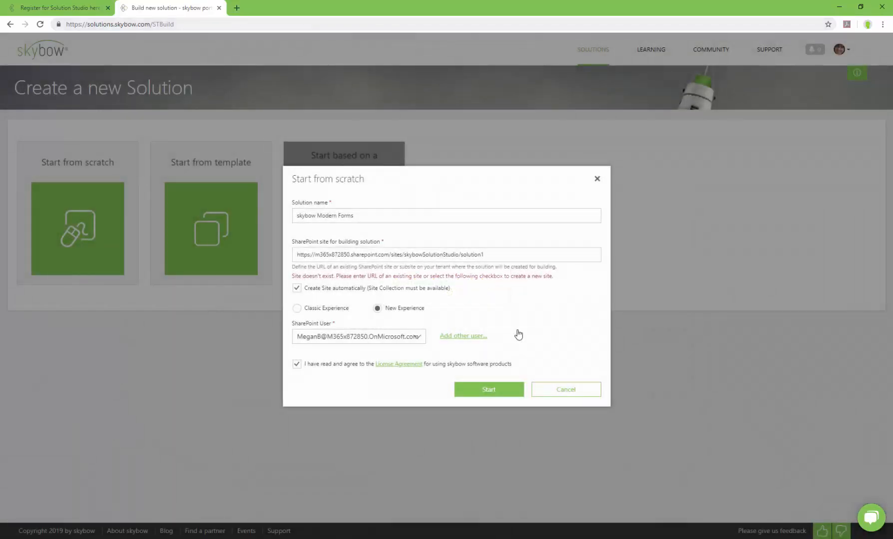
left_click(486, 395)
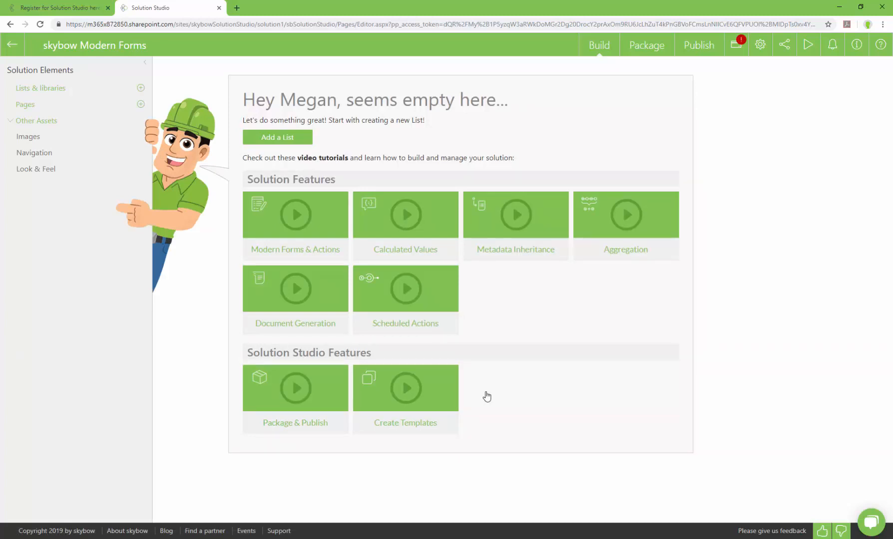
- Create a new list of type Contacts titled "Contacts" and move its First Name column to the first position
left_click(140, 90)
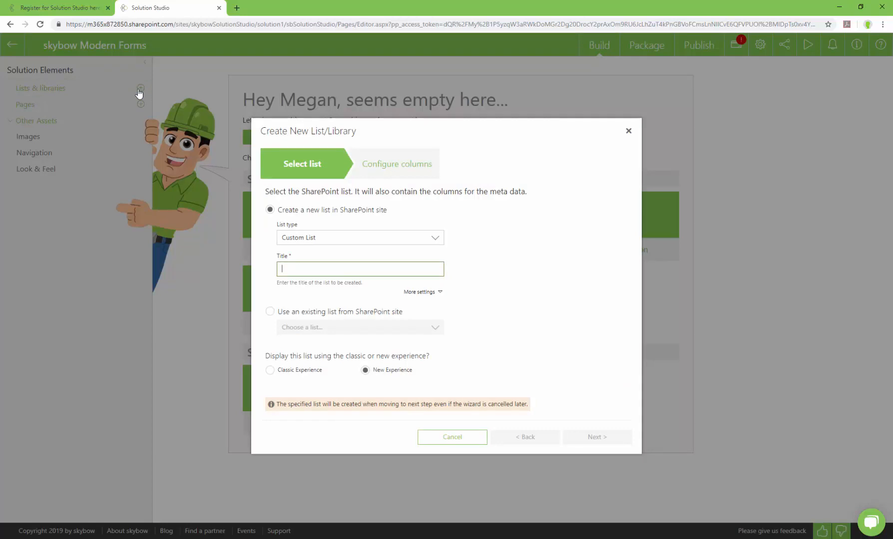
left_click(347, 240)
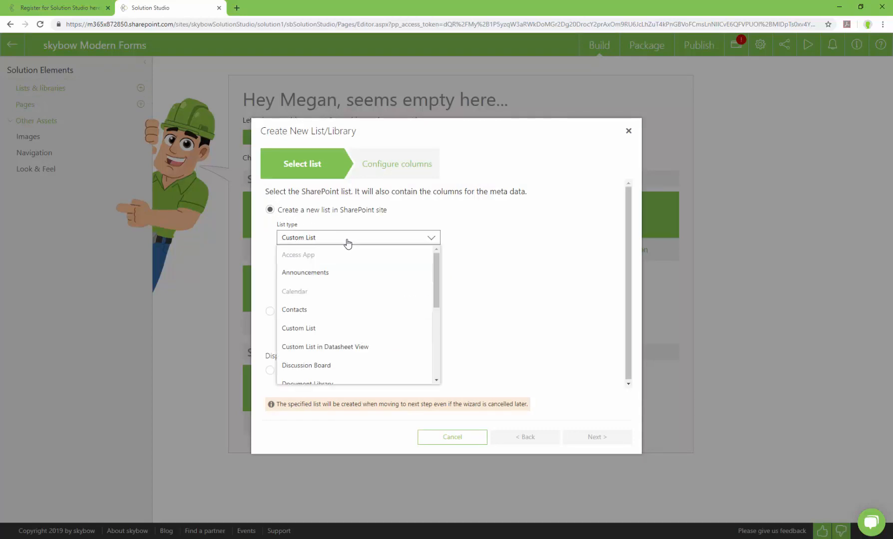
left_click(300, 311)
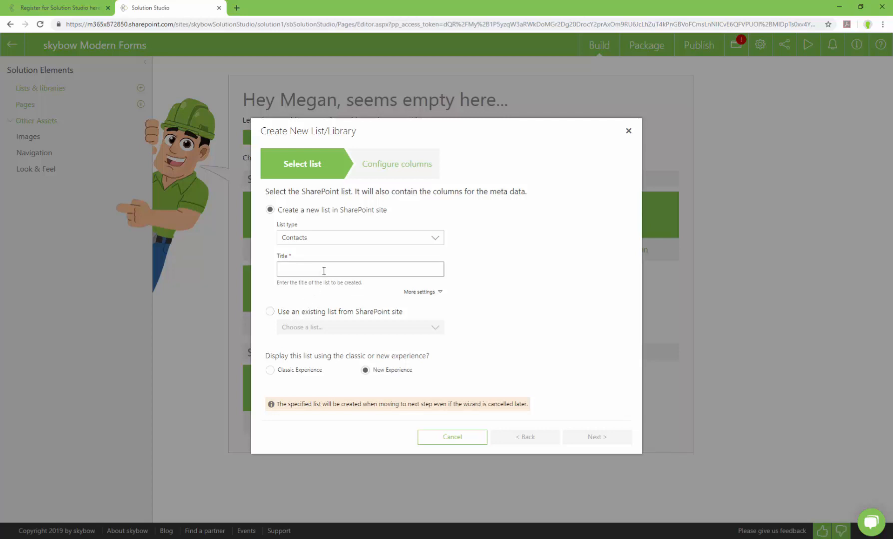
type("Contacts")
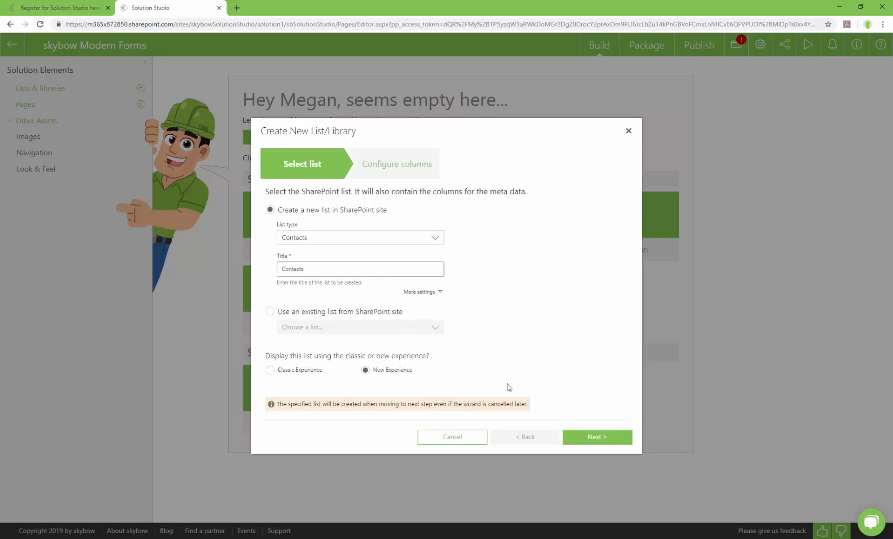
left_click(597, 438)
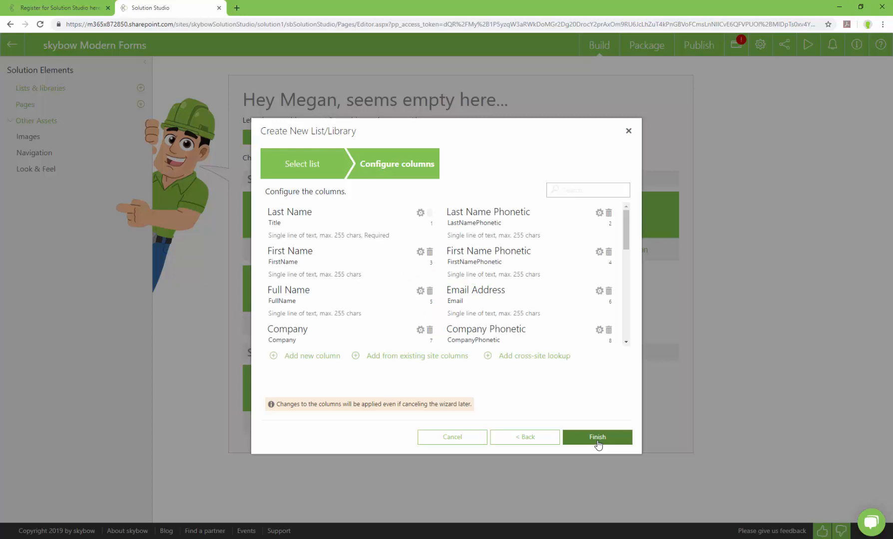
left_click_drag(322, 260, 322, 218)
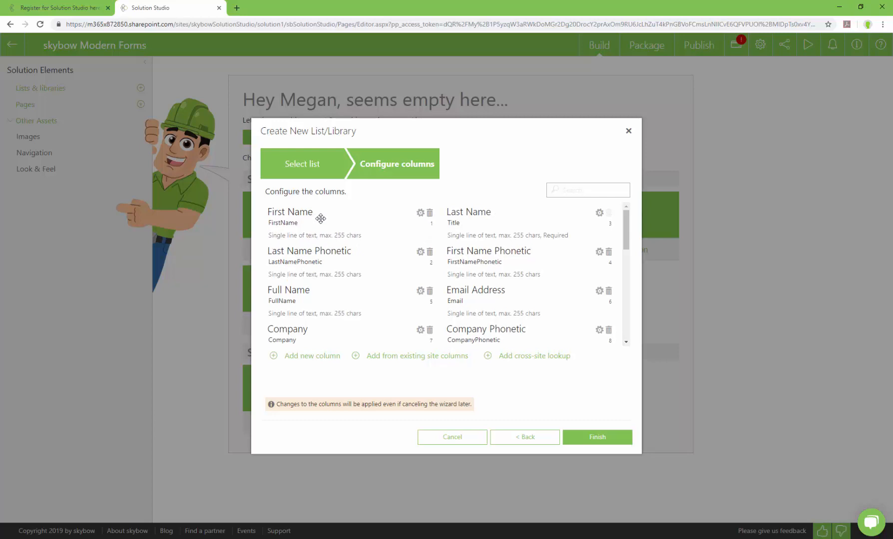
- Add a new column named "Department" of type Lookup to the Contacts list
left_click(313, 359)
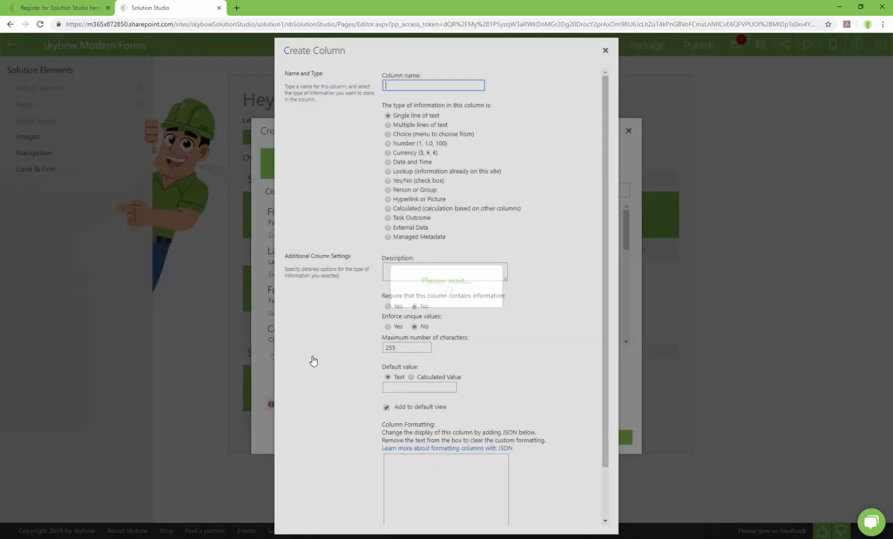
type("Department")
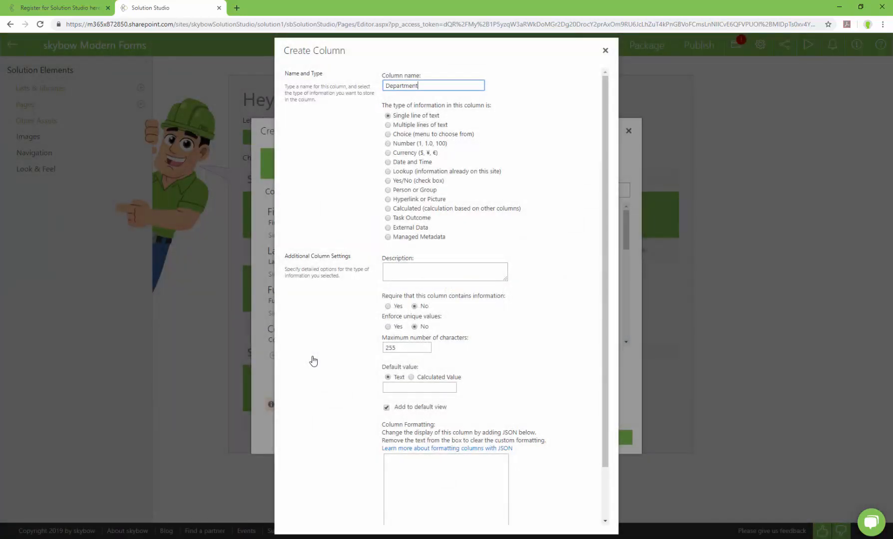
left_click(388, 171)
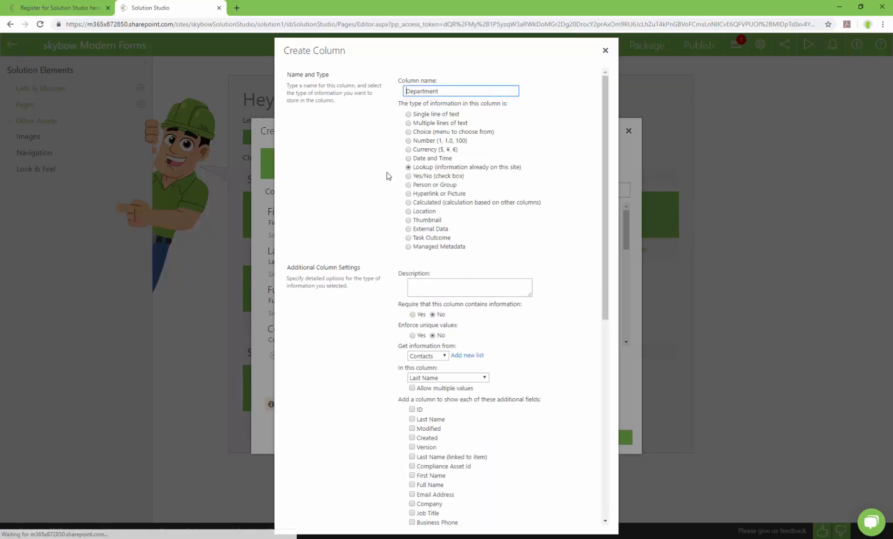
- Create a new custom list titled "Departments" with its default columns as the information source for the lookup column
left_click(438, 358)
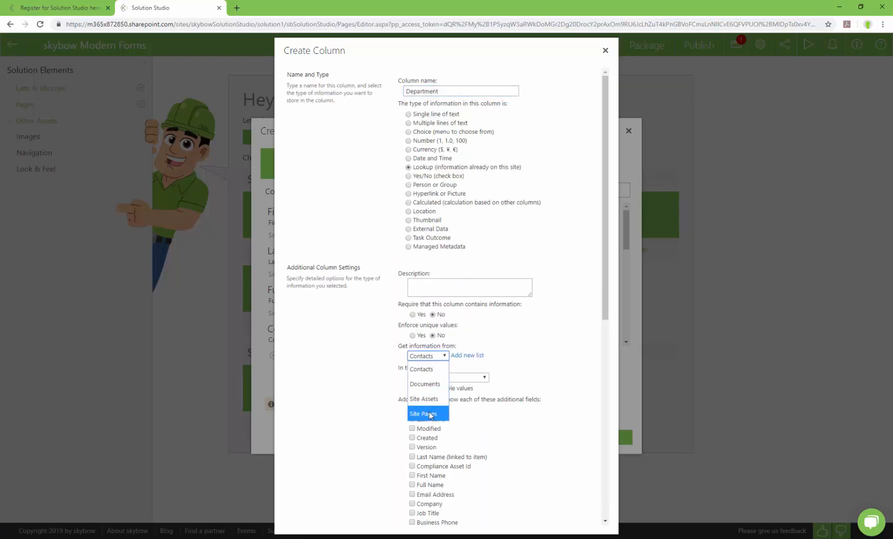
left_click(467, 357)
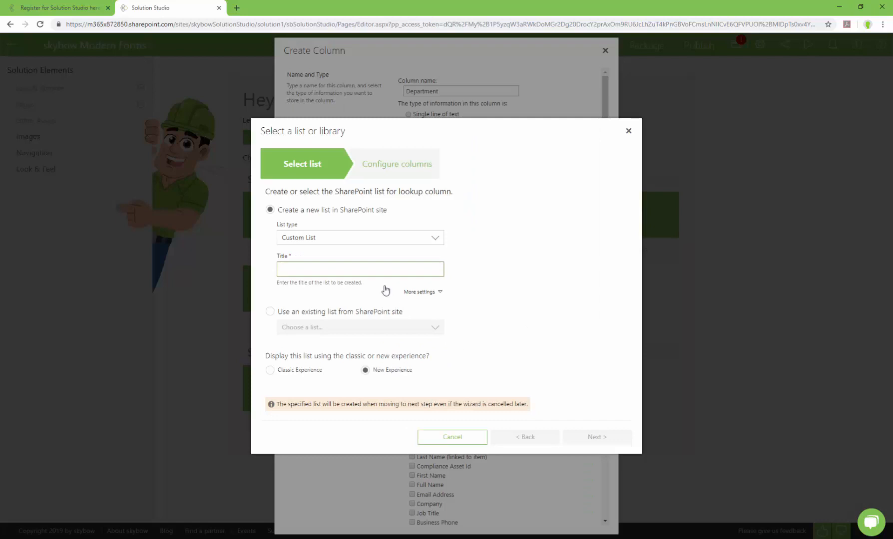
type("Depar")
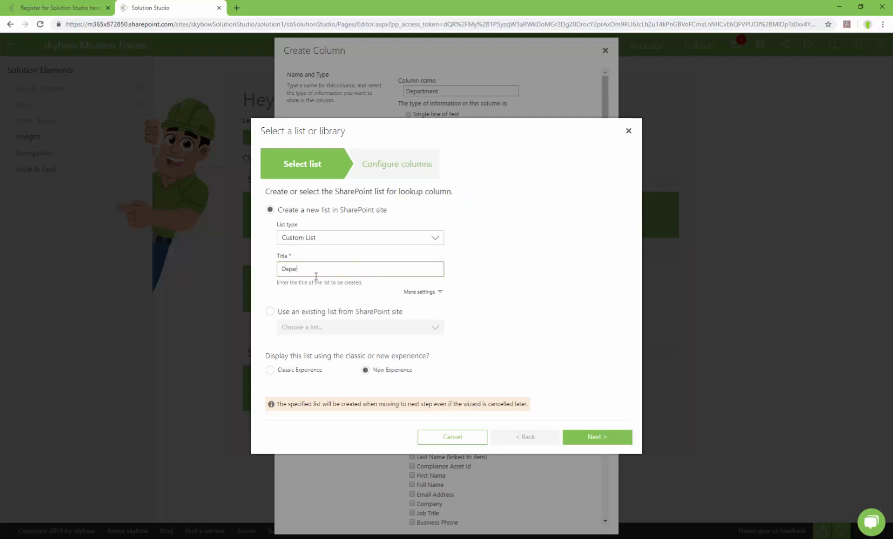
type("tments")
left_click(588, 438)
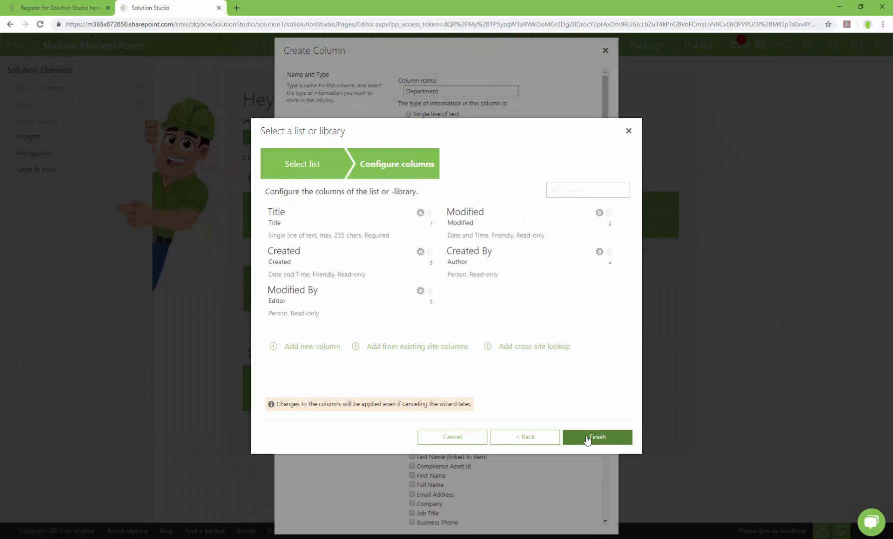
left_click(588, 437)
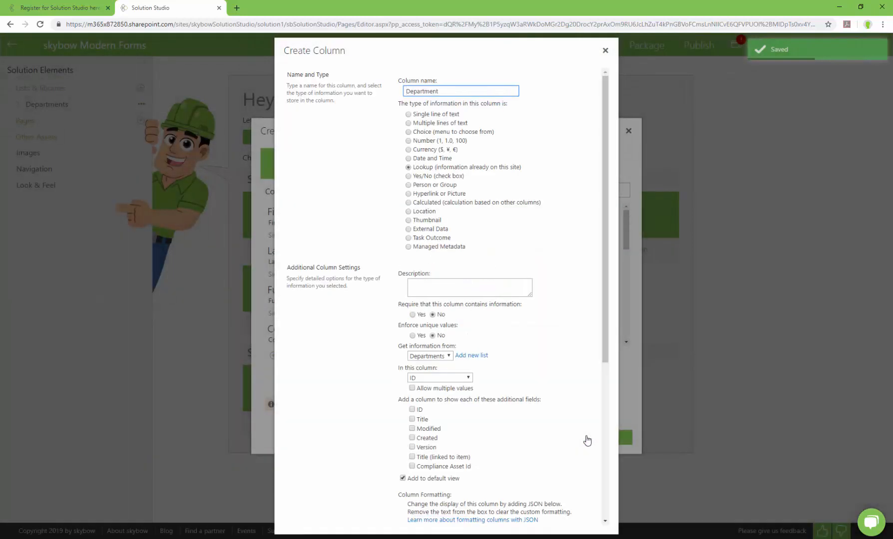
- Set the Department lookup to use the Title column, save the new column and finish the Contacts list setup
left_click(431, 381)
left_click(425, 406)
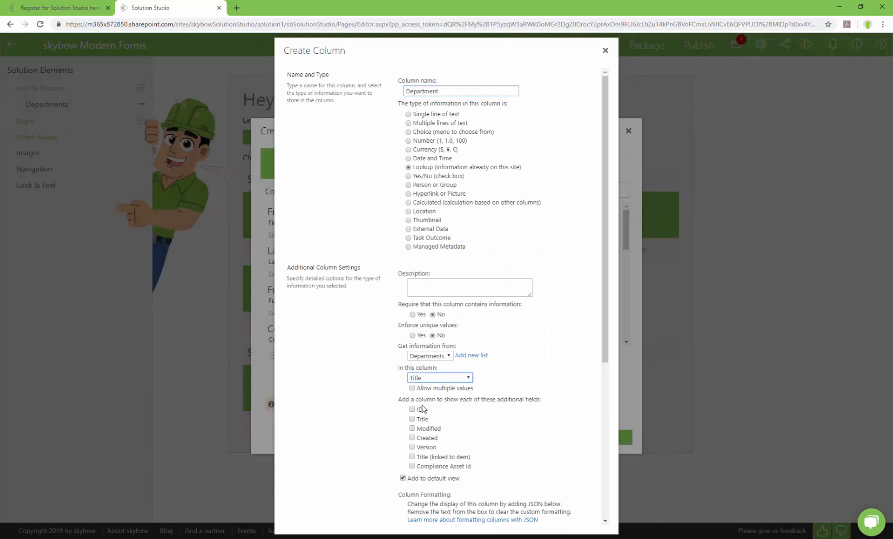
scroll(477, 423, "down", 4)
scroll(477, 422, "down", 3)
left_click(537, 516)
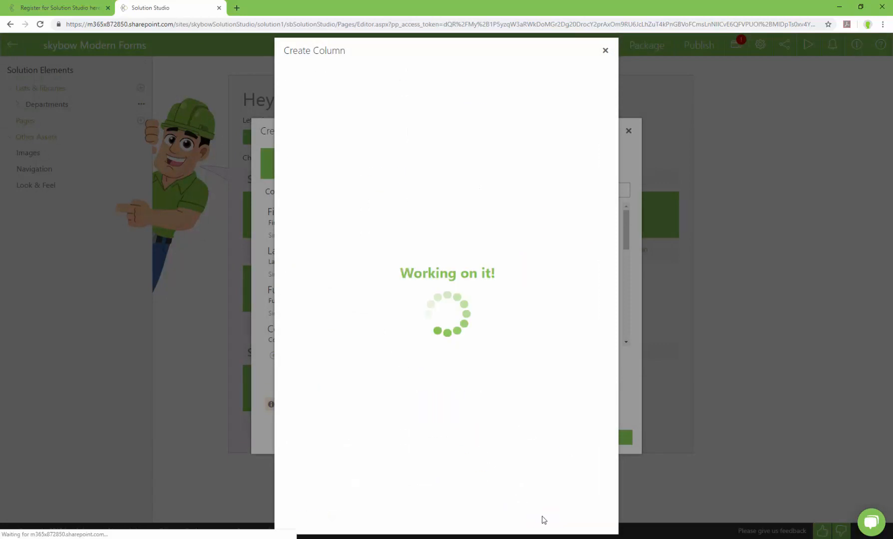
left_click(596, 446)
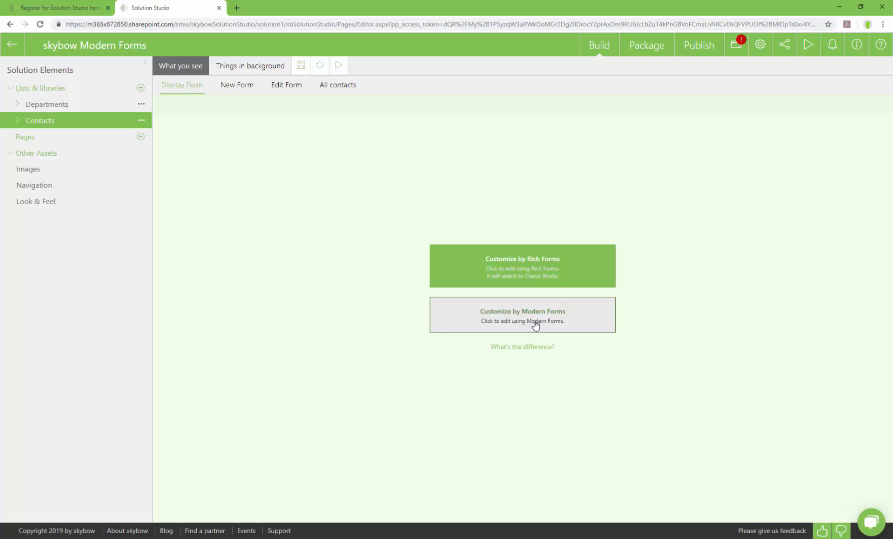
- Choose to customize the New Form of the Contacts list by Modern Forms
left_click(230, 88)
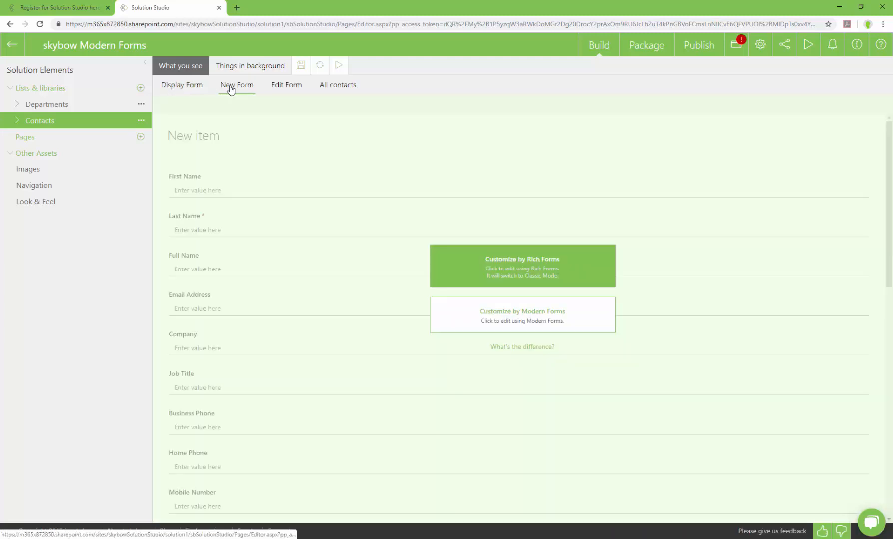
left_click(534, 323)
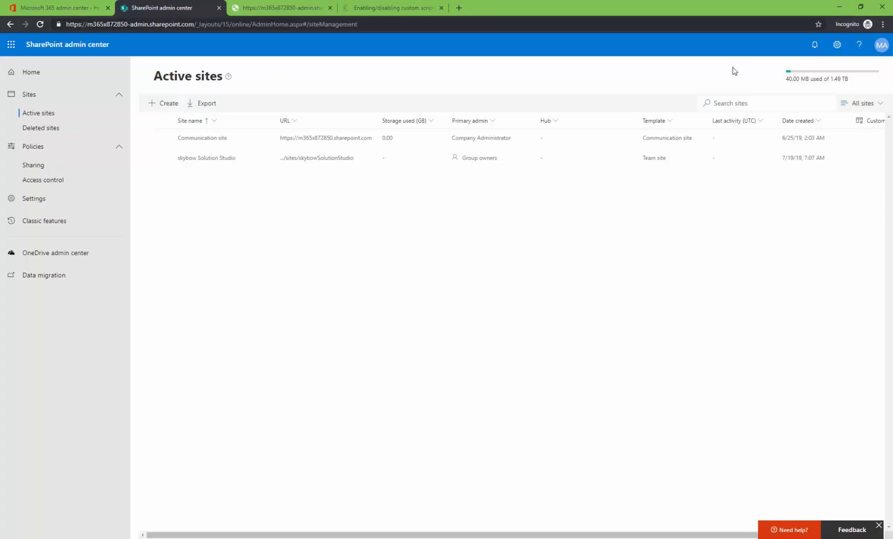
- Open the classic Apps features and start creating a new app catalog site for the tenant
left_click(44, 220)
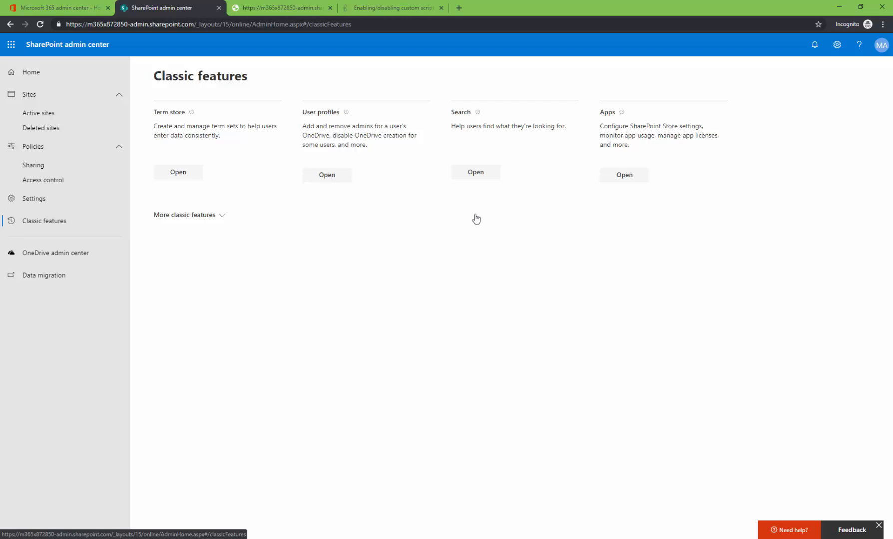
left_click(631, 178)
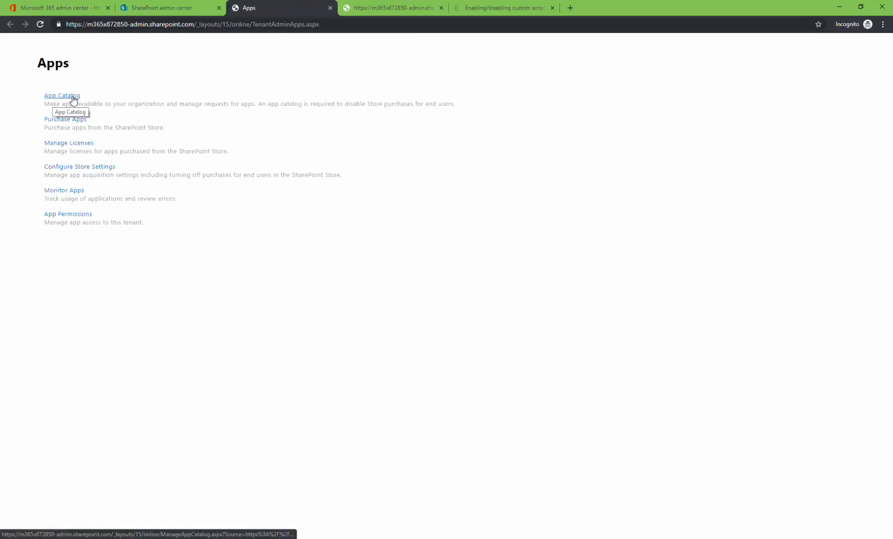
left_click(72, 97)
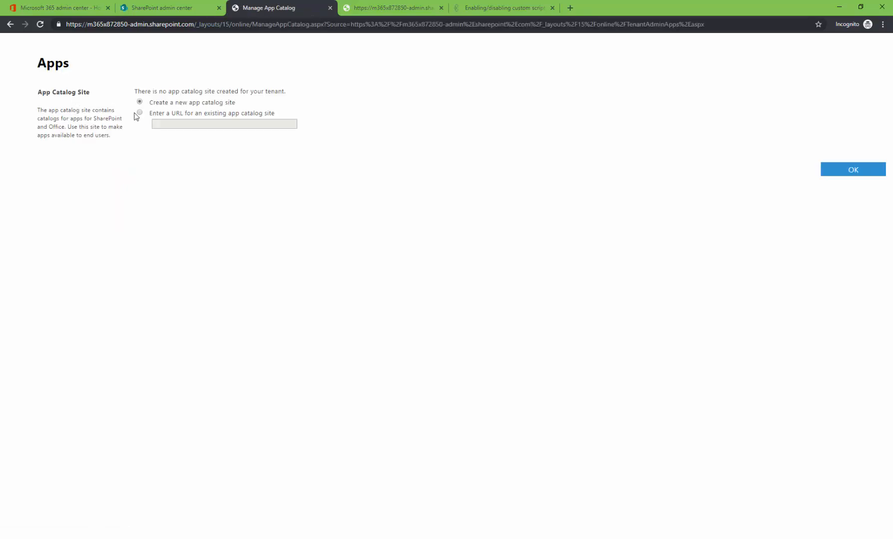
left_click(850, 169)
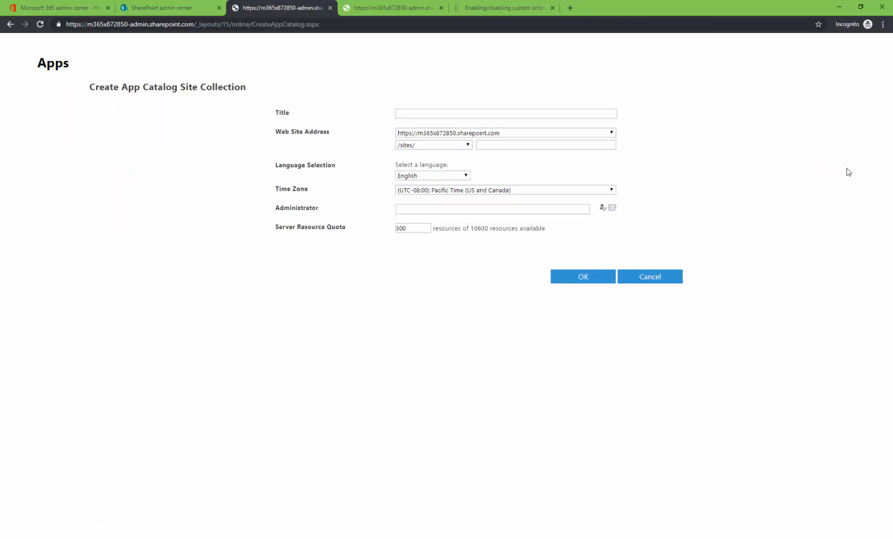
- Title the site "App Catalog", set its address to /sites/appcatalog and choose the (UTC+01:00) Amsterdam, Berlin, Bern, Rome, Stockholm, Vienna time zone
left_click(412, 115)
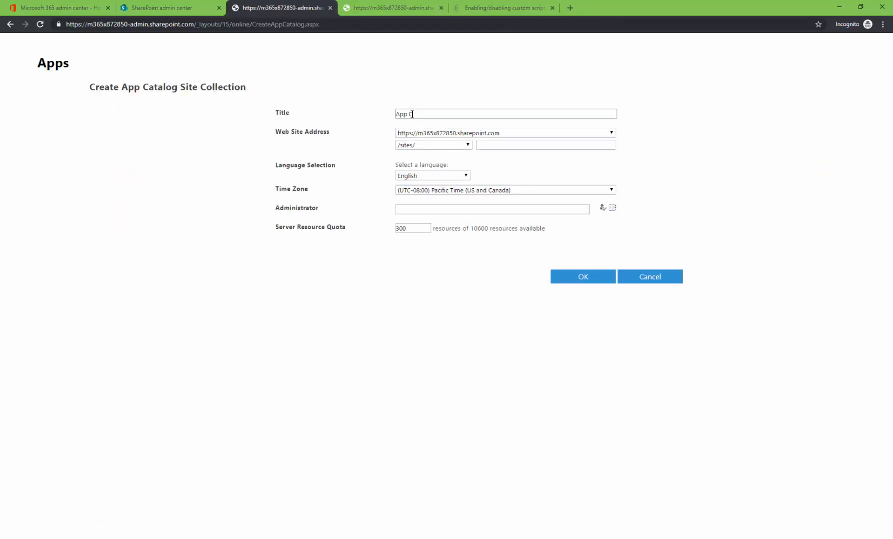
left_click(500, 144)
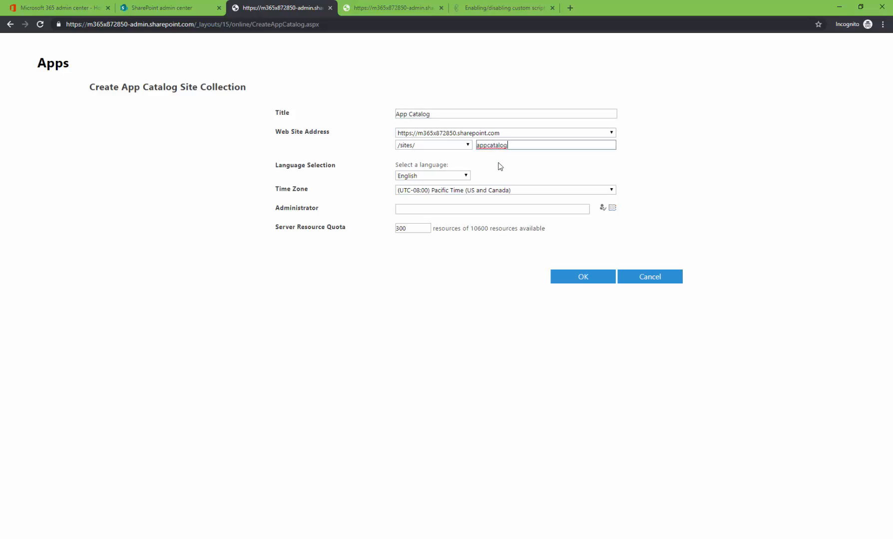
left_click(481, 189)
scroll(483, 269, "down", 10)
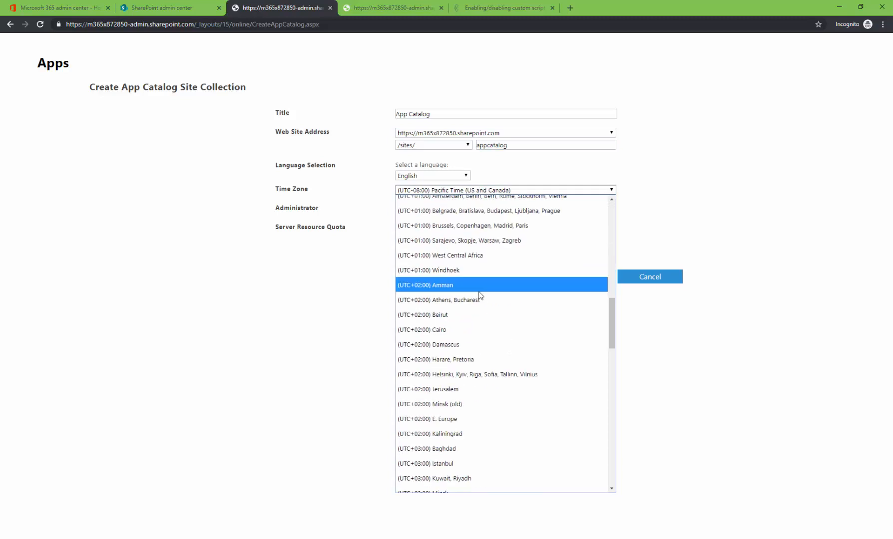
left_click(479, 288)
- Enter and verify the administrator's account e-mail, create the app catalog site and return to the active sites list
left_click(476, 209)
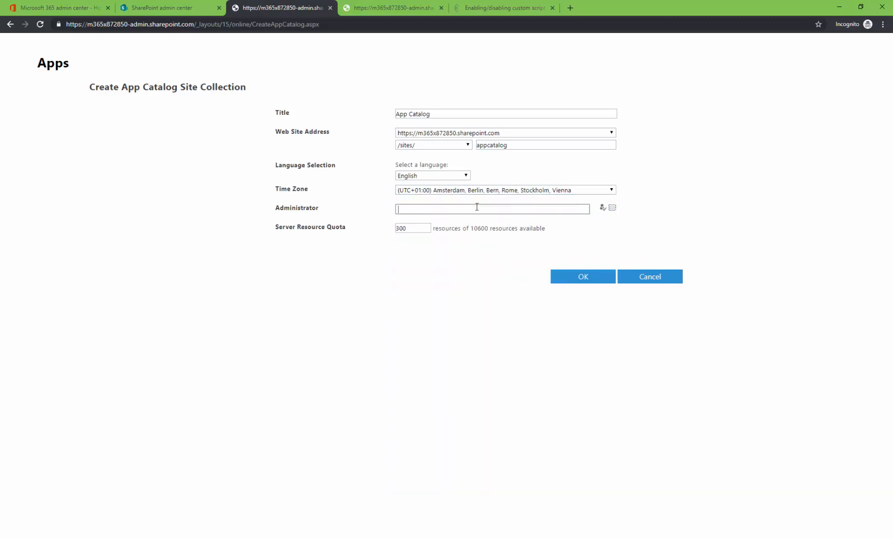
key("ctrl+v")
left_click(603, 210)
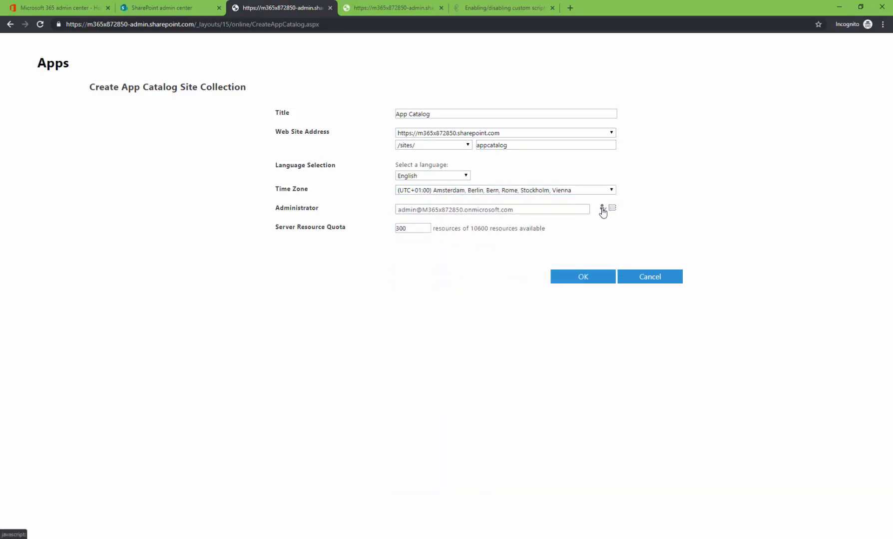
left_click(583, 277)
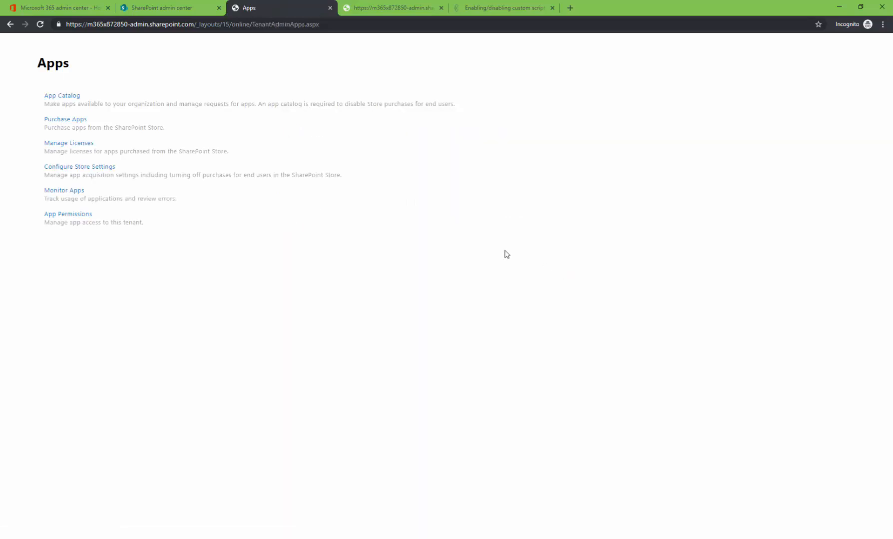
left_click(147, 7)
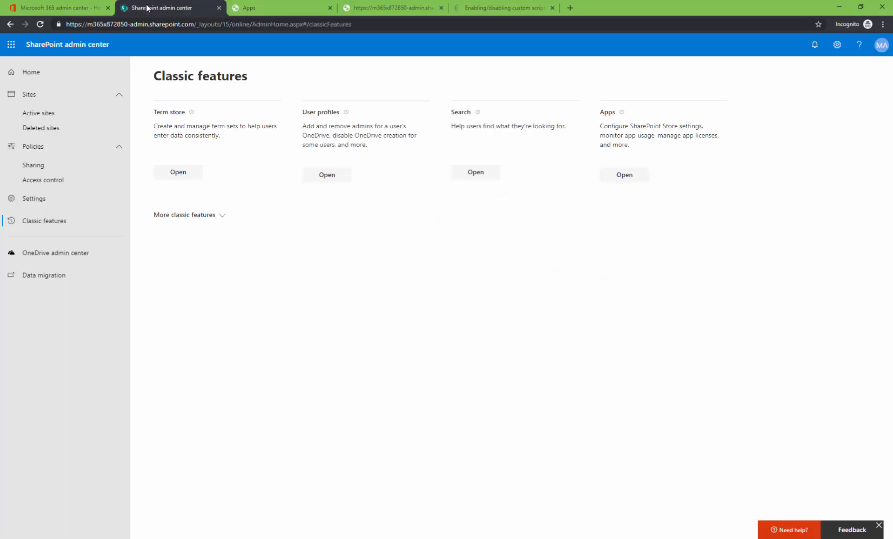
left_click(48, 114)
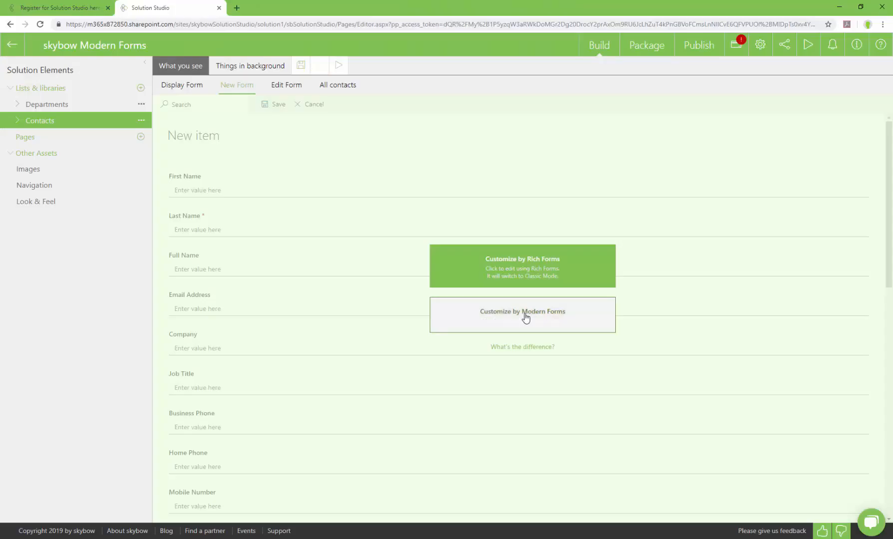
- Customize the Contacts New Form by Modern Forms and set its right-side panel size to Large
left_click(526, 316)
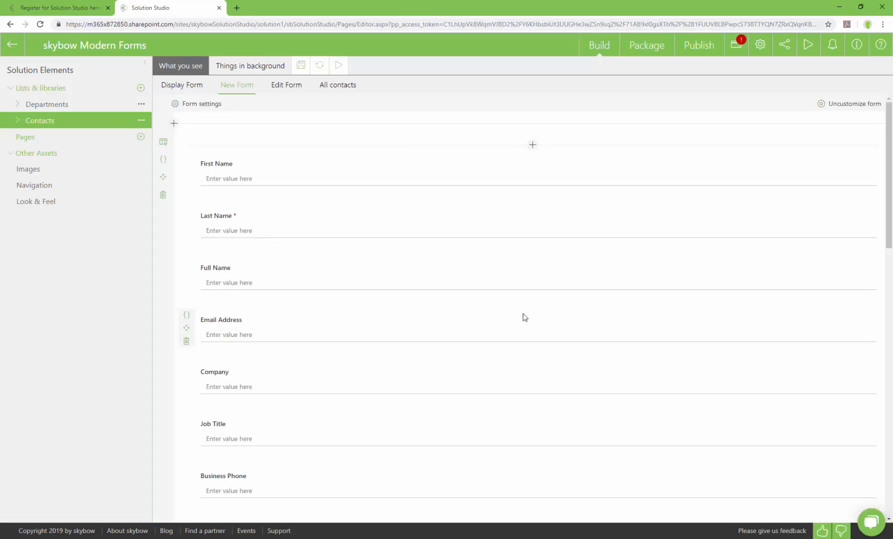
left_click(206, 105)
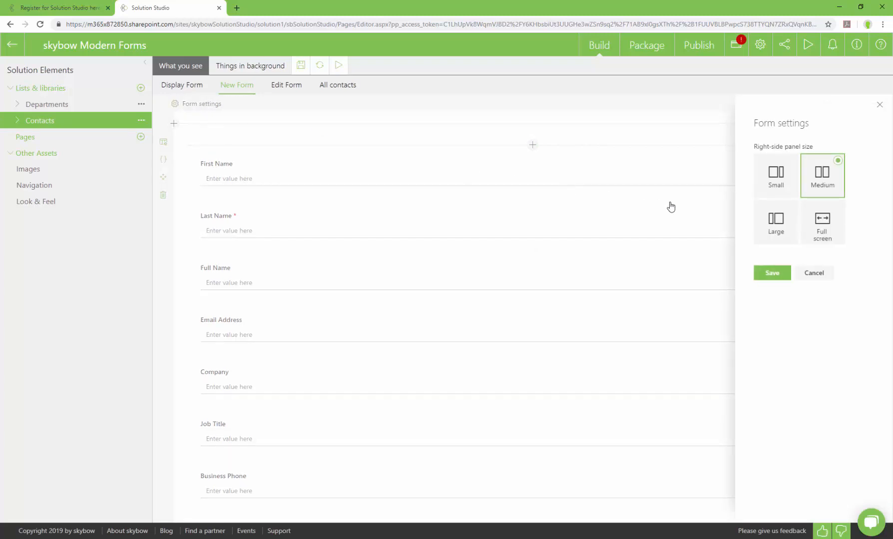
left_click(779, 223)
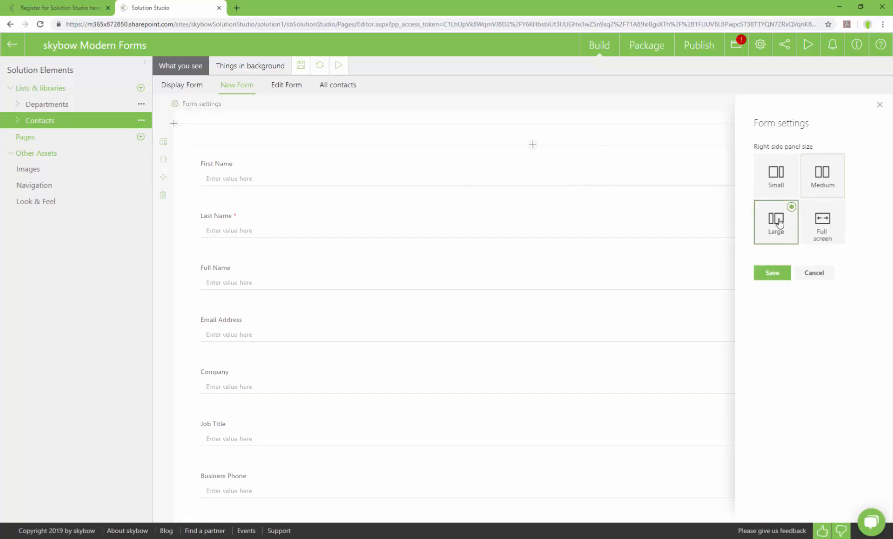
left_click(770, 277)
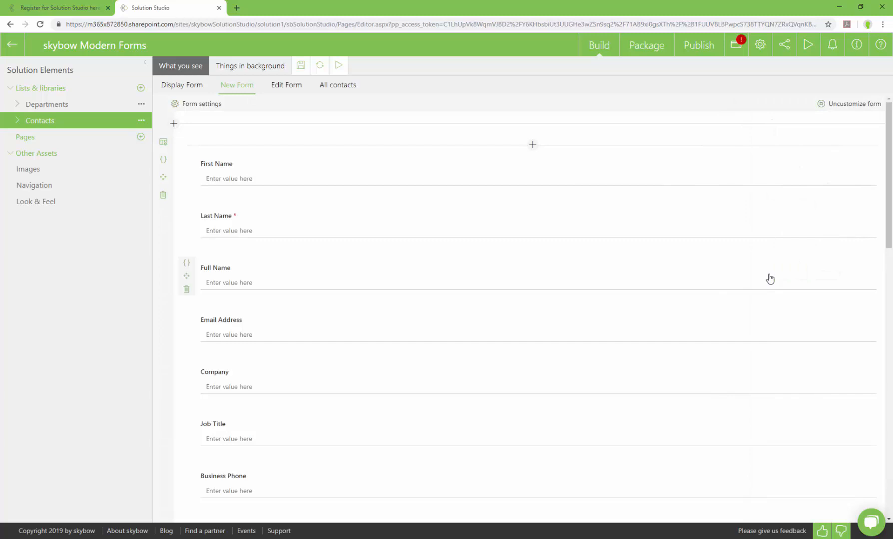
- Insert a Tabs control above the First Name field and add a second tab to it
left_click(533, 146)
scroll(525, 233, "down", 8)
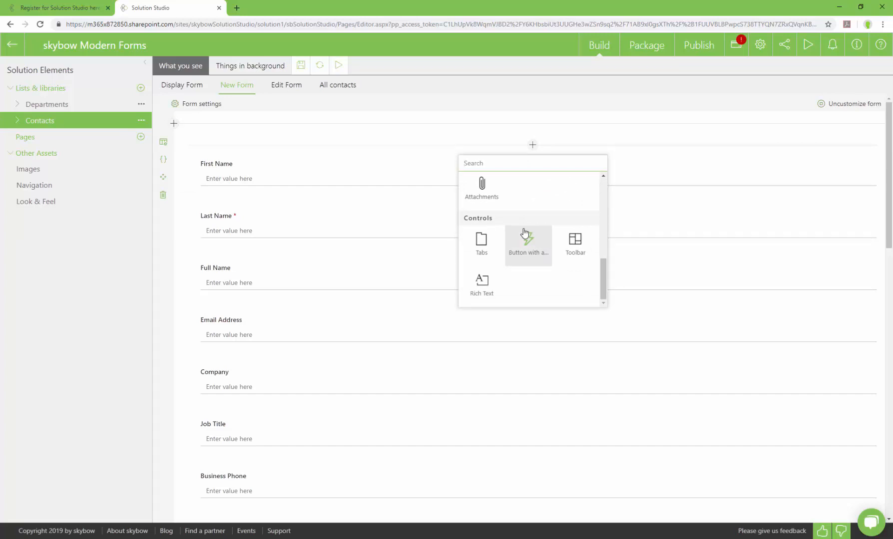
left_click(484, 242)
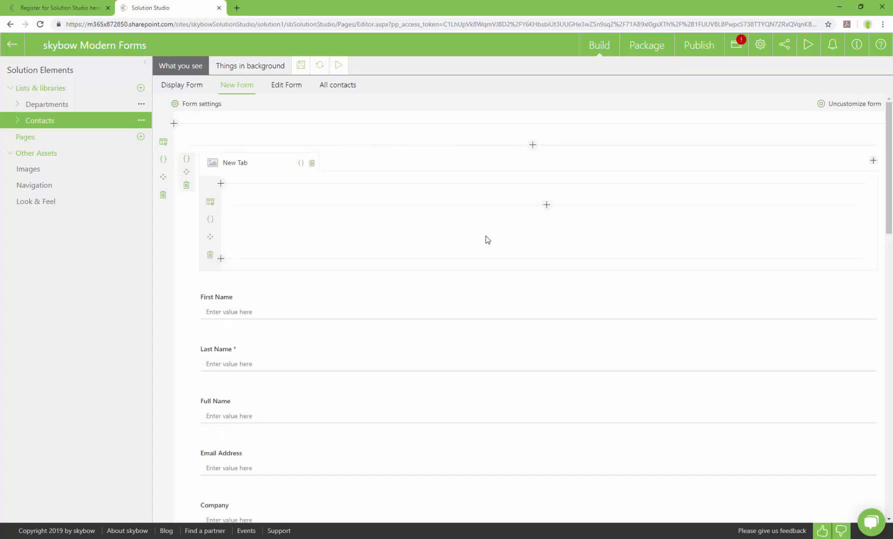
left_click(873, 160)
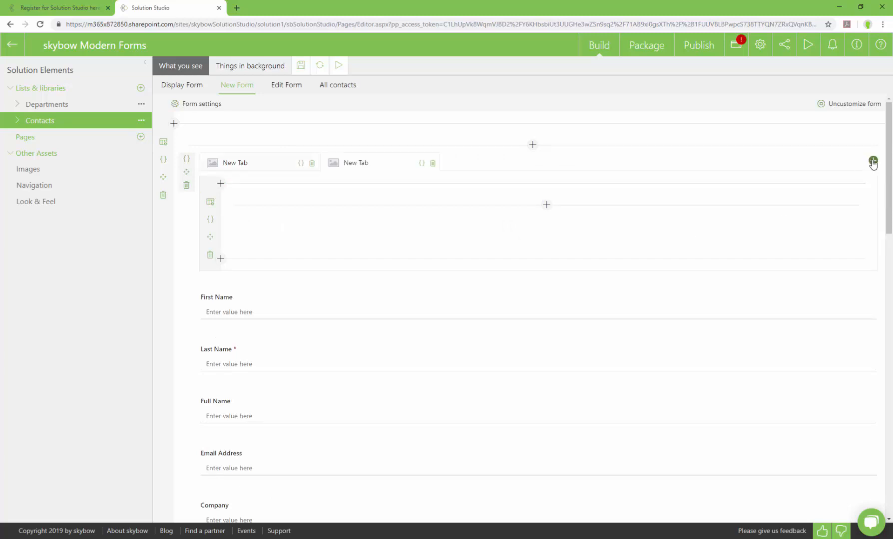
- Rename the first tab "Personal Details" and the second tab "Address"
double_click(351, 167)
type("Address")
left_click(238, 167)
double_click(237, 167)
type("Personal Details")
- Set the row inside the Personal Details tab to the Two Columns layout
left_click(210, 203)
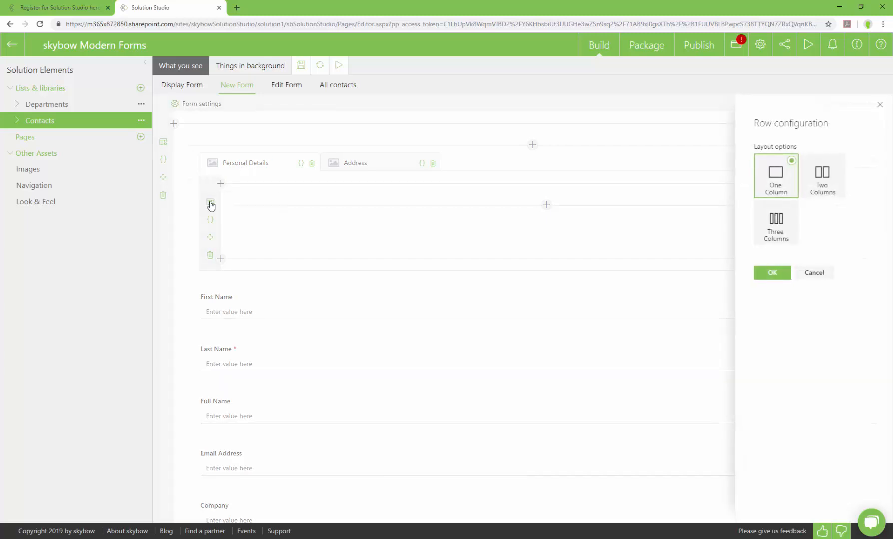
left_click(829, 188)
left_click(770, 275)
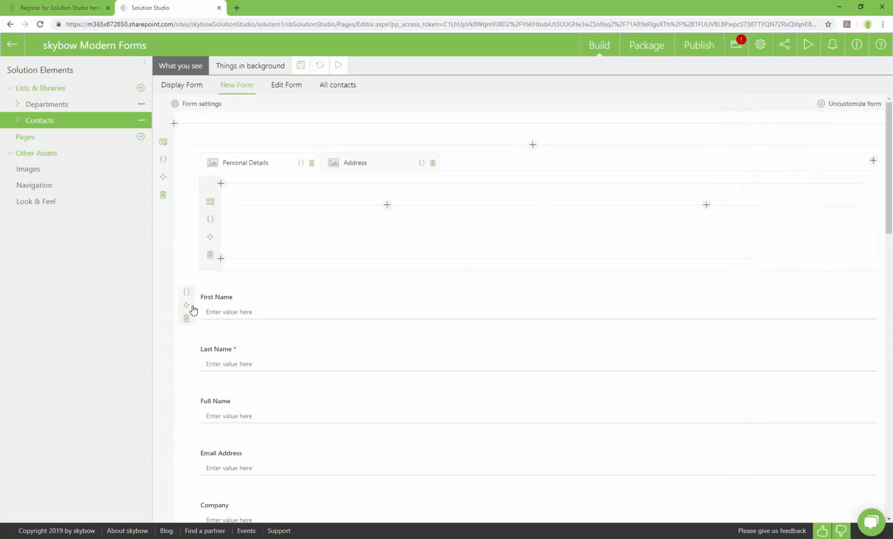
- Move First Name, Last Name and Company into the Personal Details tab's first column, and Full Name, Email Address and Job Title into the second
left_click_drag(187, 305, 293, 221)
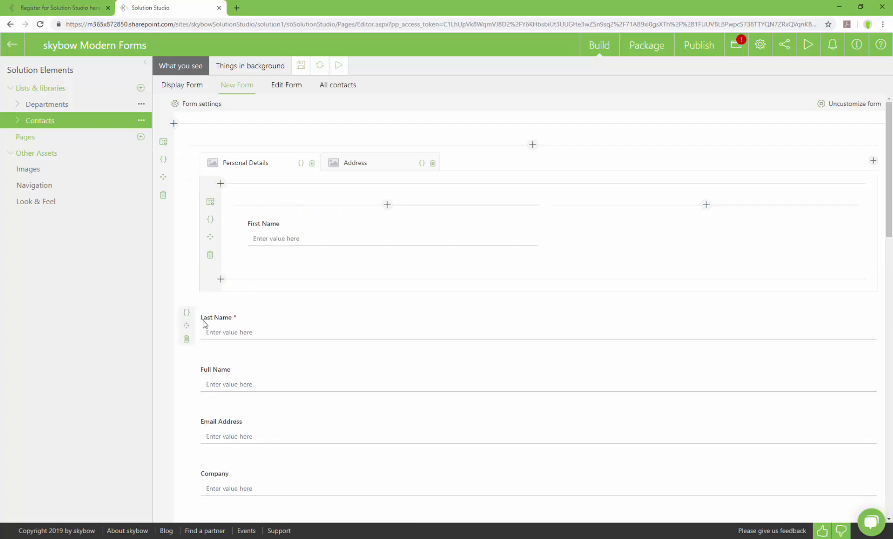
left_click_drag(186, 326, 306, 250)
left_click_drag(187, 383, 625, 216)
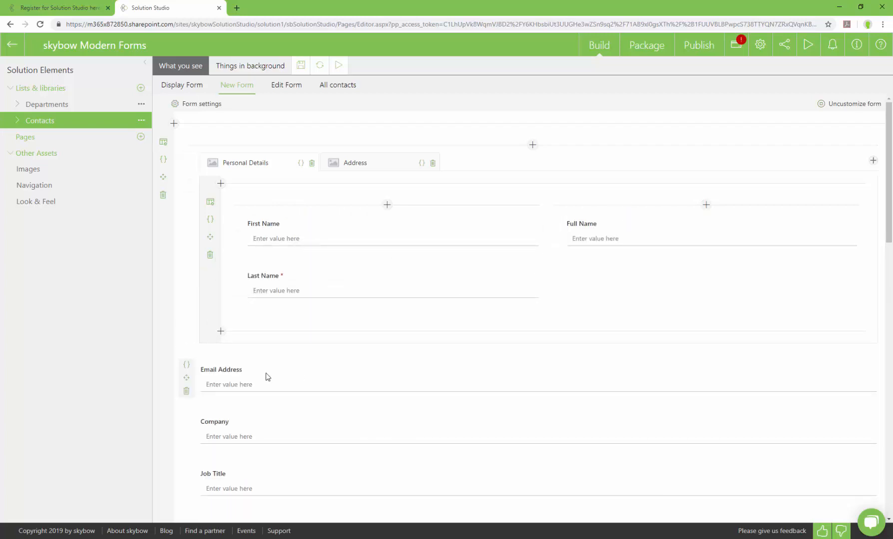
left_click_drag(186, 382, 323, 302)
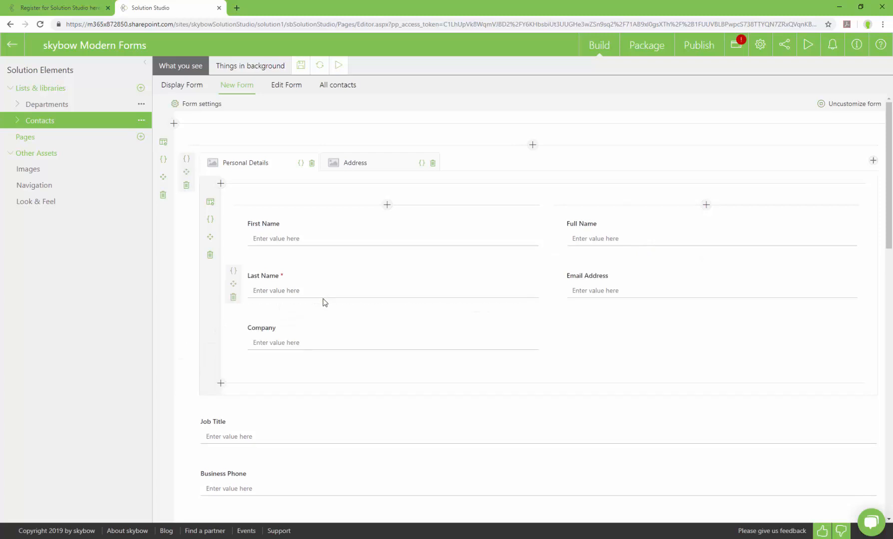
left_click_drag(184, 430, 641, 306)
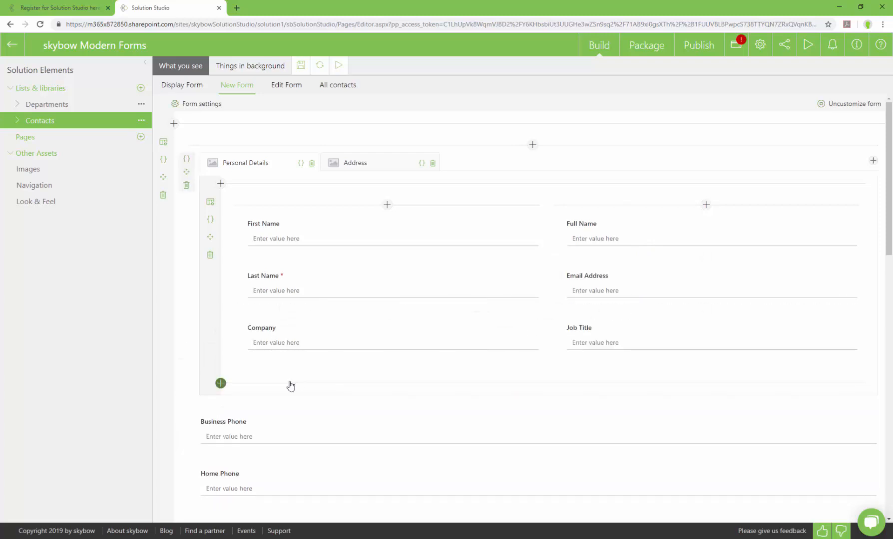
- Delete the Home Phone field from the form
scroll(289, 385, "down", 1)
left_click(185, 452)
left_click(527, 331)
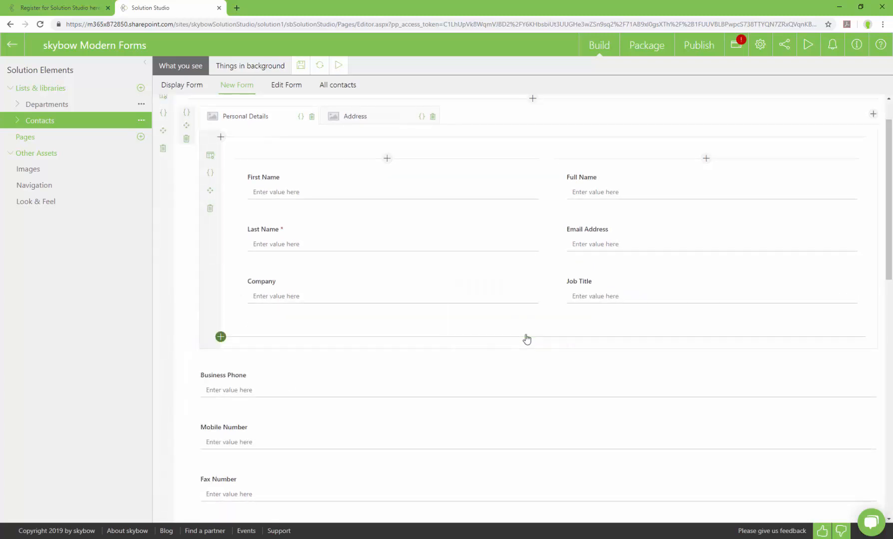
- Move Department below Company, and place Business Phone, Mobile Number and Fax Number below Job Title in the Personal Details tab
left_click_drag(186, 387, 649, 315)
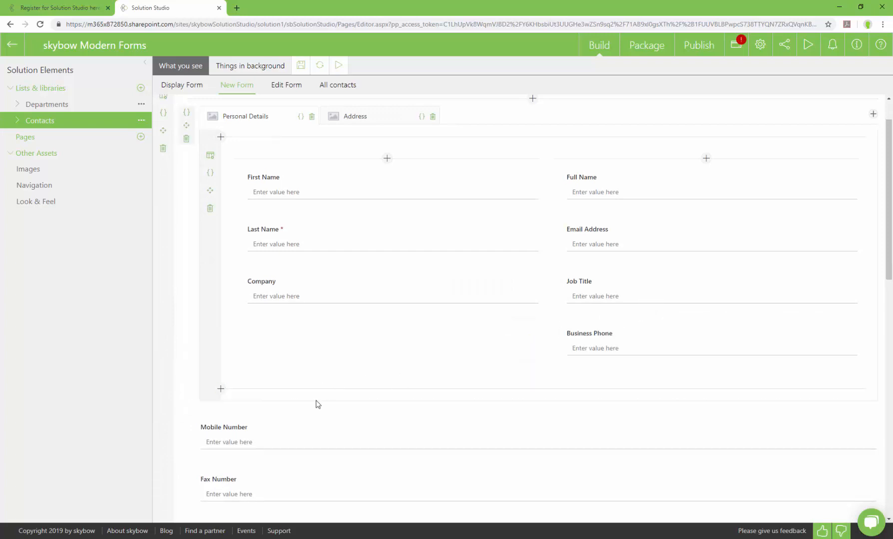
scroll(314, 402, "down", 5)
scroll(314, 400, "down", 6)
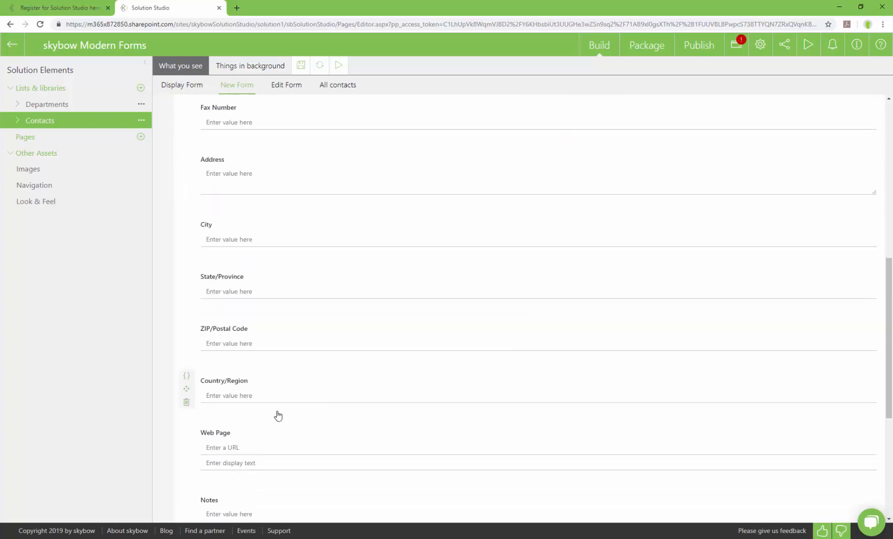
left_click_drag(187, 459, 315, 222)
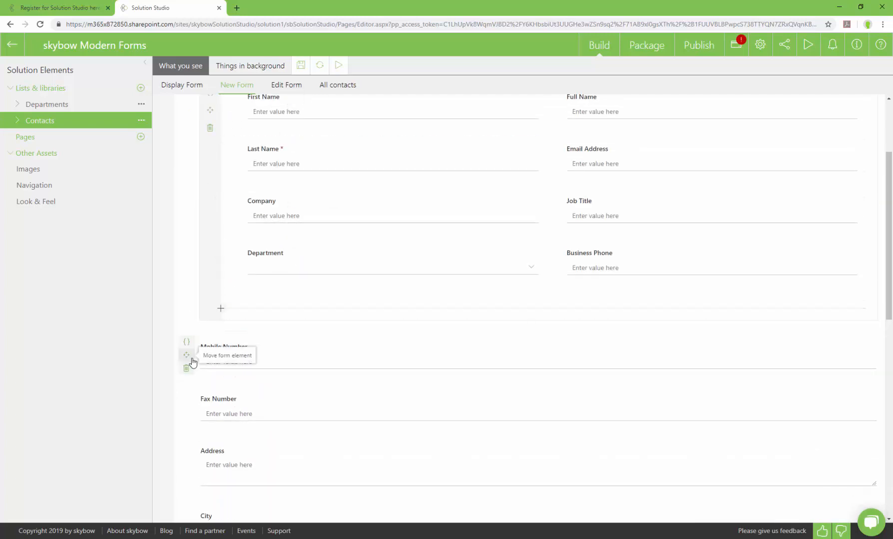
left_click_drag(187, 361, 628, 289)
left_click_drag(187, 411, 627, 332)
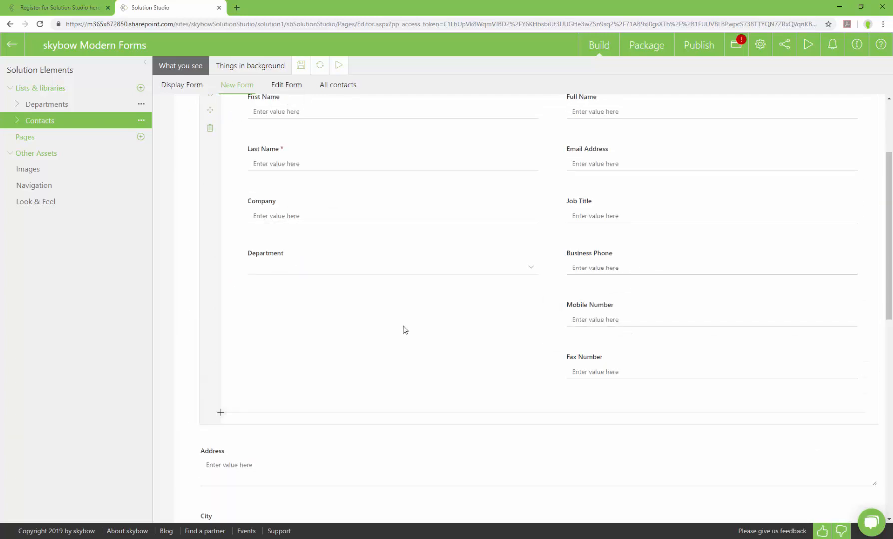
- Move the Address field into the Address tab and add a two-column row below it
scroll(403, 329, "up", 3)
left_click(365, 170)
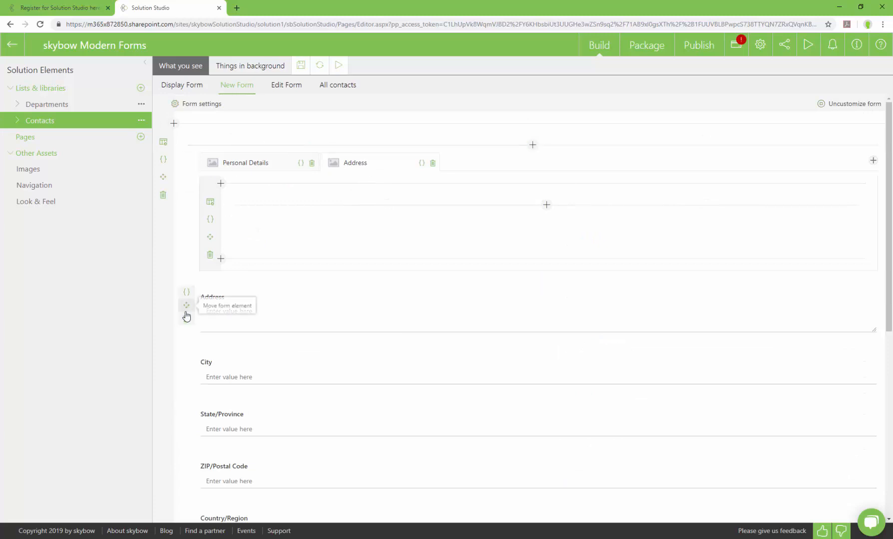
left_click_drag(190, 305, 333, 220)
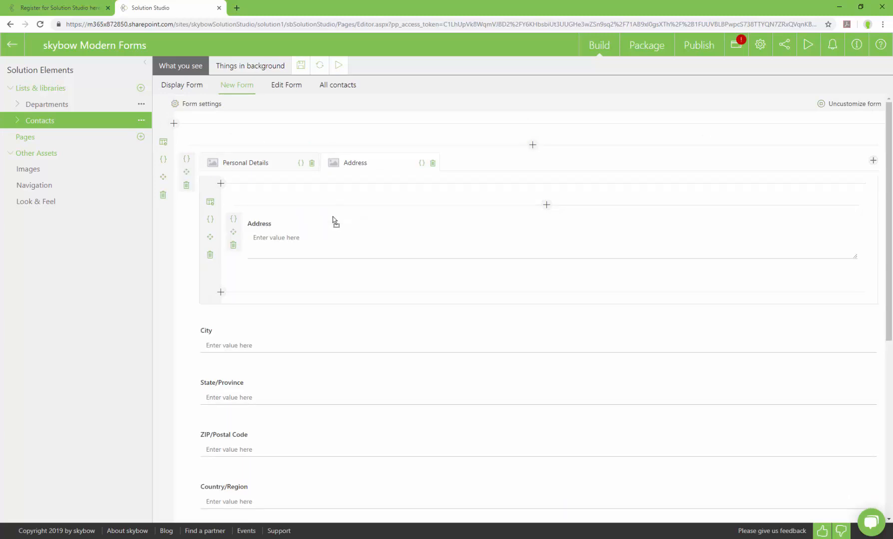
left_click(220, 292)
left_click(289, 267)
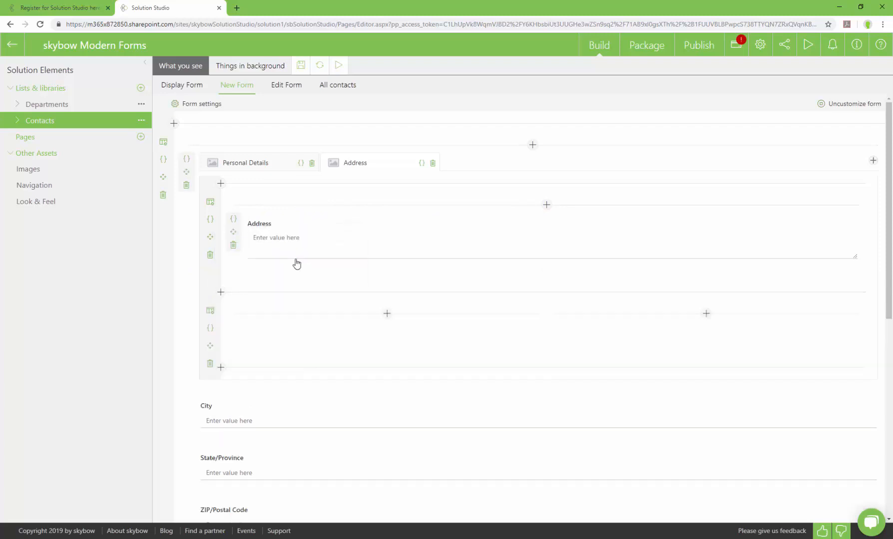
- Move ZIP/Postal Code and State/Province into the first column of the Address tab's two-column row, and City and Country/Region into the second
scroll(296, 263, "down", 1)
left_click_drag(186, 371, 624, 287)
left_click_drag(186, 440, 333, 289)
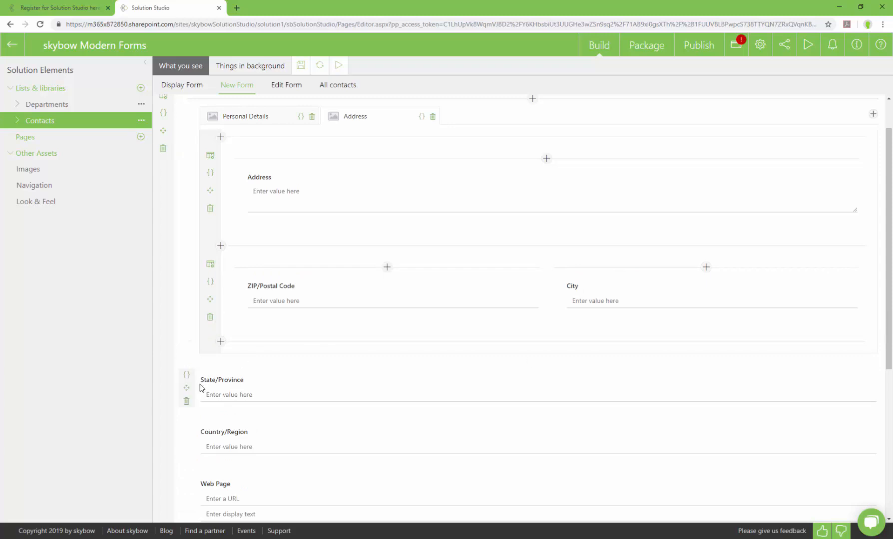
left_click_drag(187, 390, 389, 304)
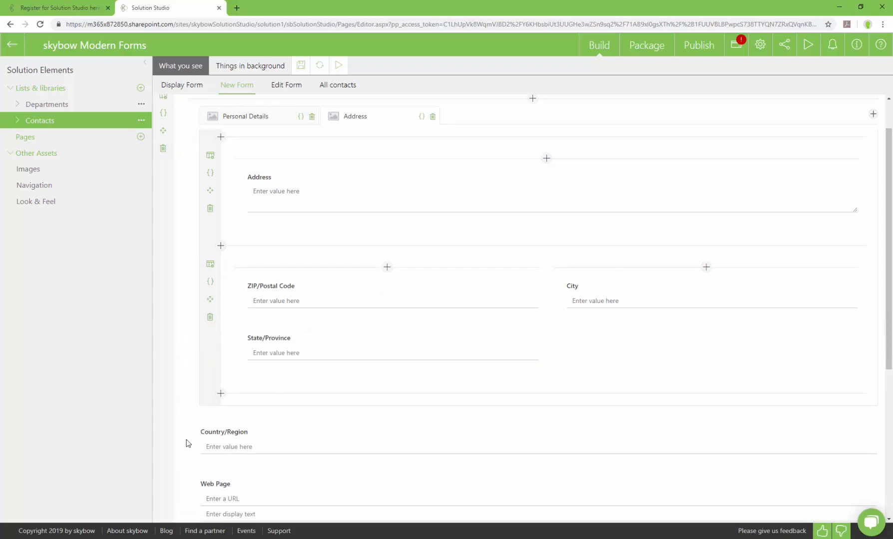
left_click_drag(187, 440, 637, 307)
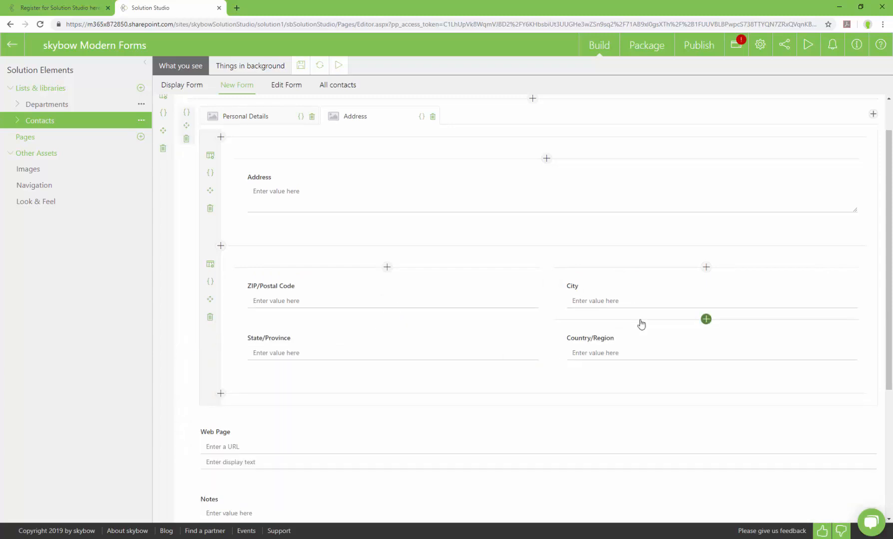
- Move the Web Page field below Department in the Personal Details tab
left_click(259, 120)
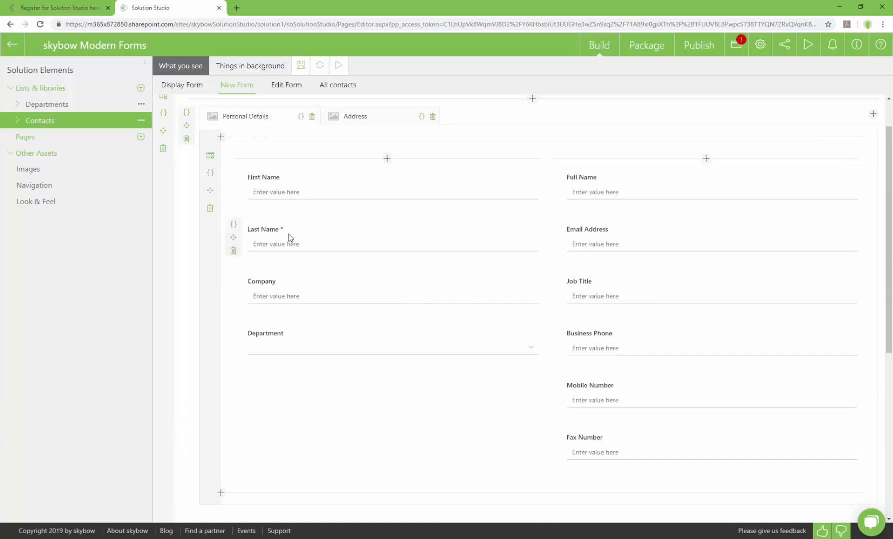
scroll(282, 250, "down", 3)
left_click_drag(186, 407, 343, 222)
- Add a one-column row below the Personal Details fields and move the Notes field into it
left_click(220, 350)
left_click(239, 322)
scroll(235, 350, "down", 2)
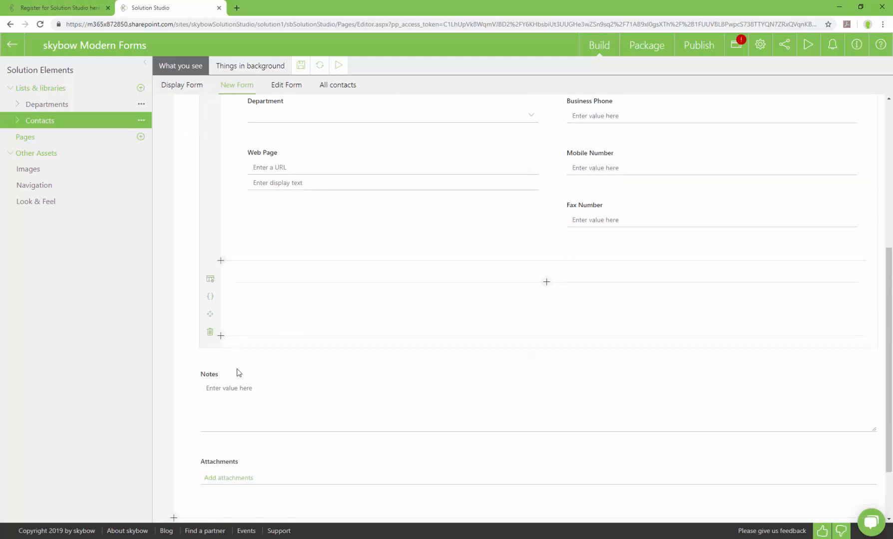
left_click_drag(187, 382, 301, 303)
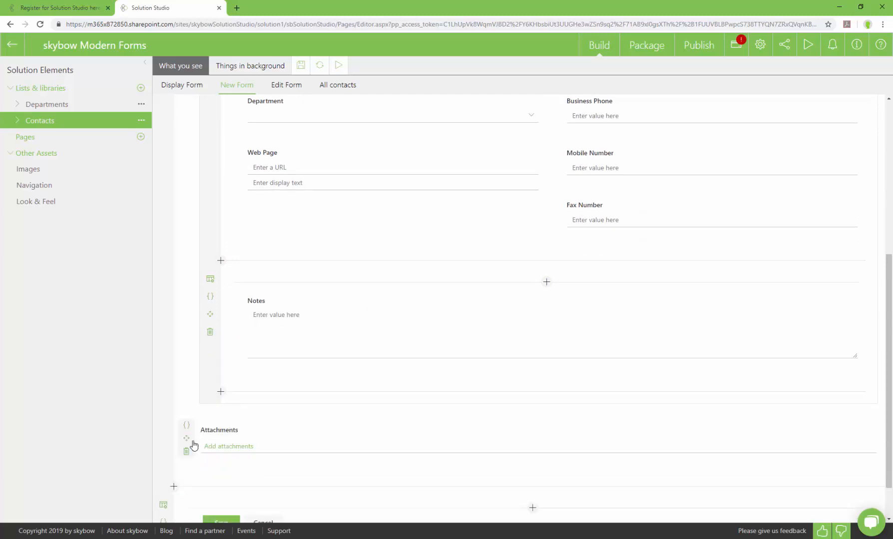
- Delete the Attachments field from the form
left_click(187, 452)
left_click(517, 334)
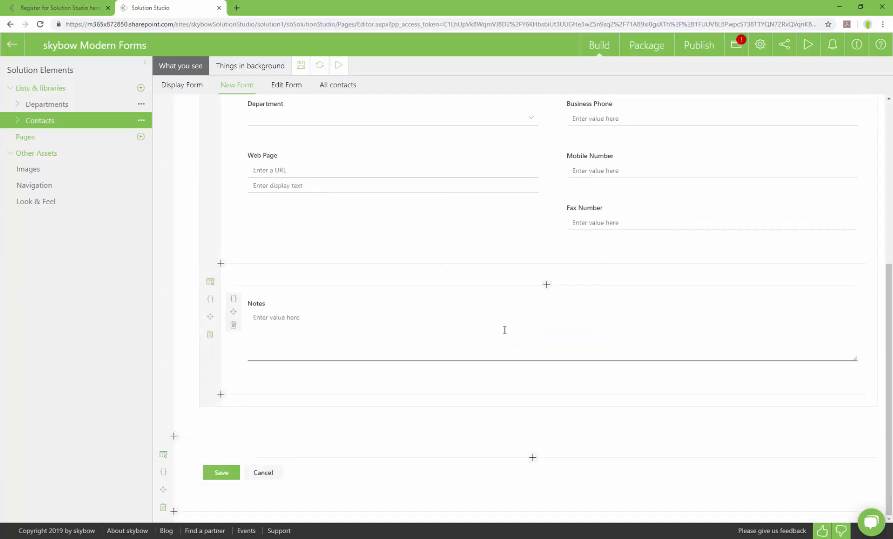
scroll(504, 330, "up", 5)
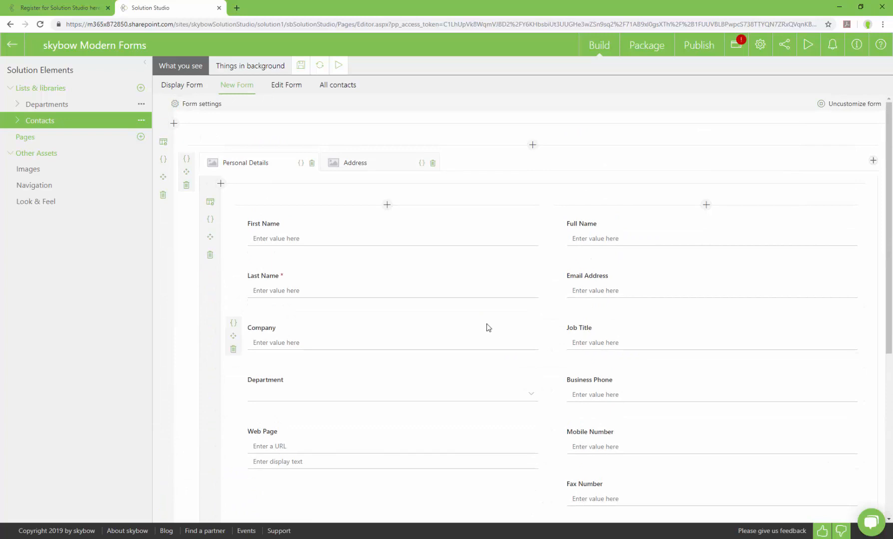
- Upload a user-circle icon from the Simple Line Icons - 24px folder as the Personal Details tab's image
left_click(211, 164)
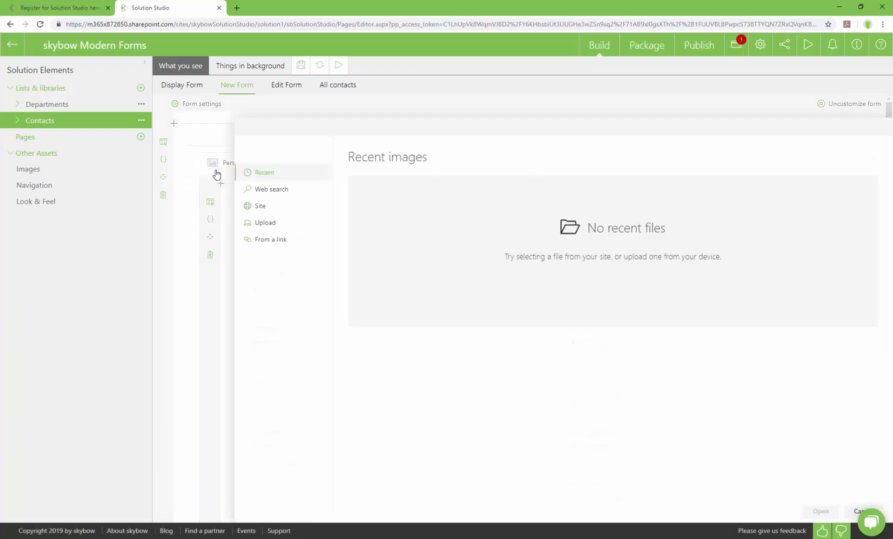
left_click(272, 229)
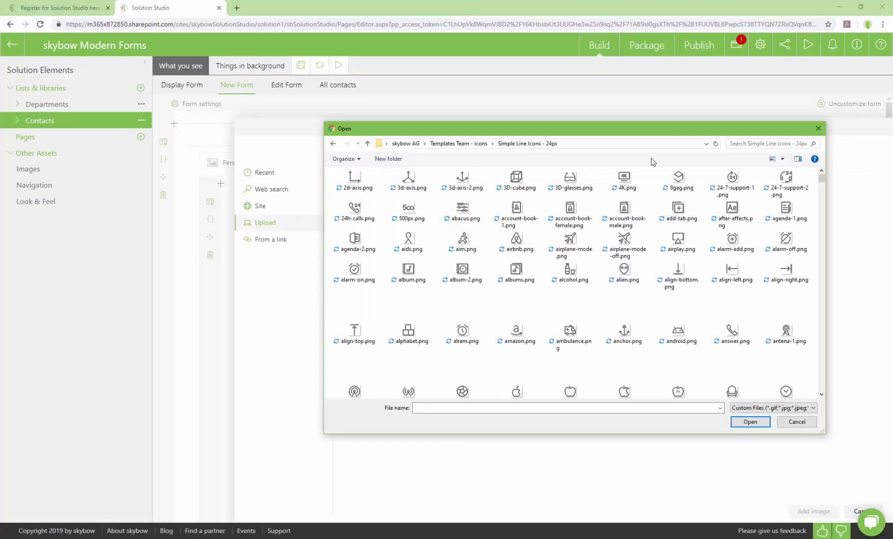
left_click(743, 144)
type("user-circle")
double_click(393, 181)
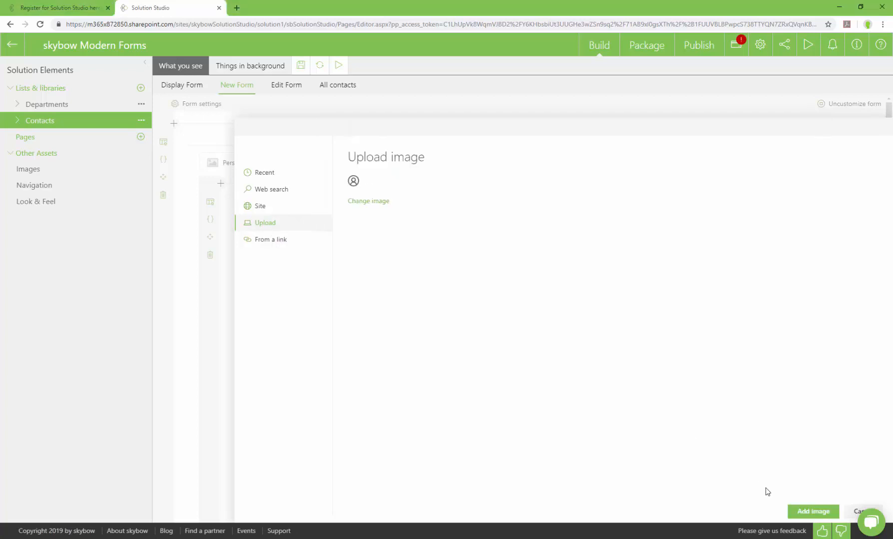
left_click(799, 512)
- Upload a map icon from the Simple Line Icons - 24px folder as the Address tab's image
left_click(333, 166)
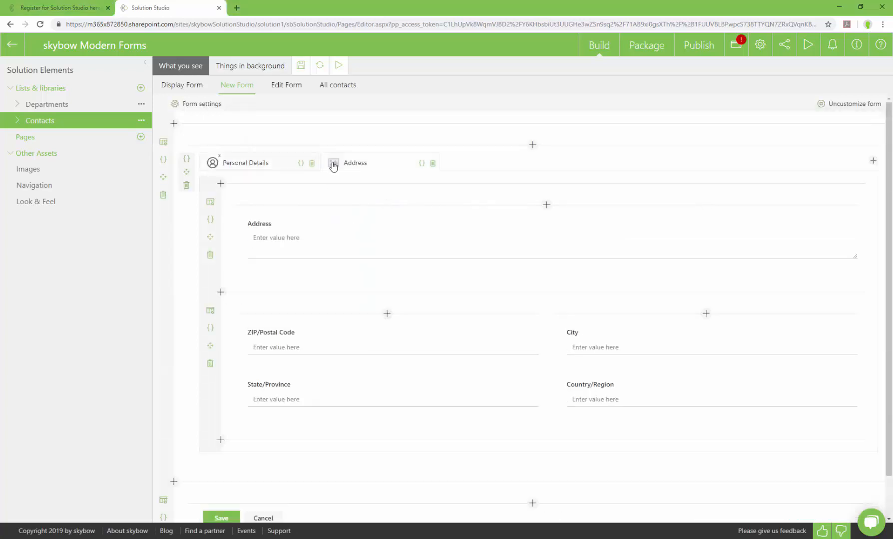
left_click(333, 166)
left_click(266, 223)
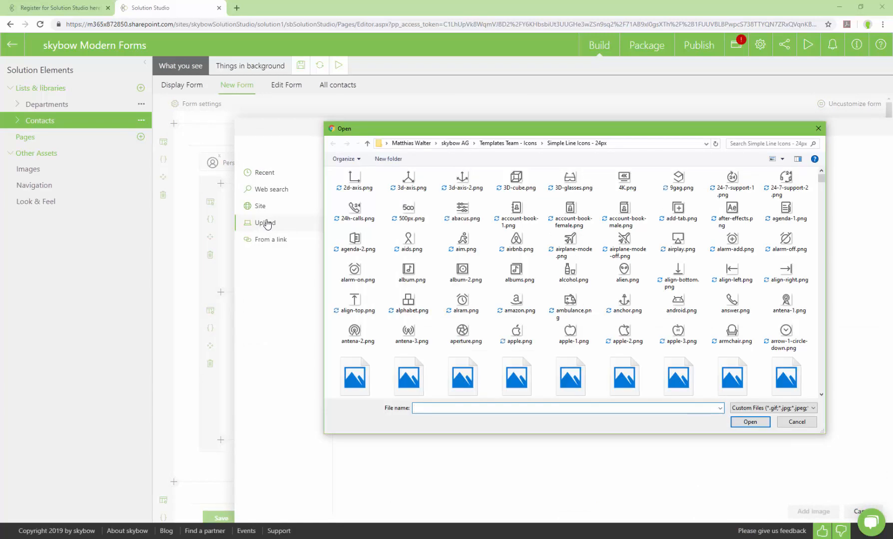
left_click(738, 144)
type("map")
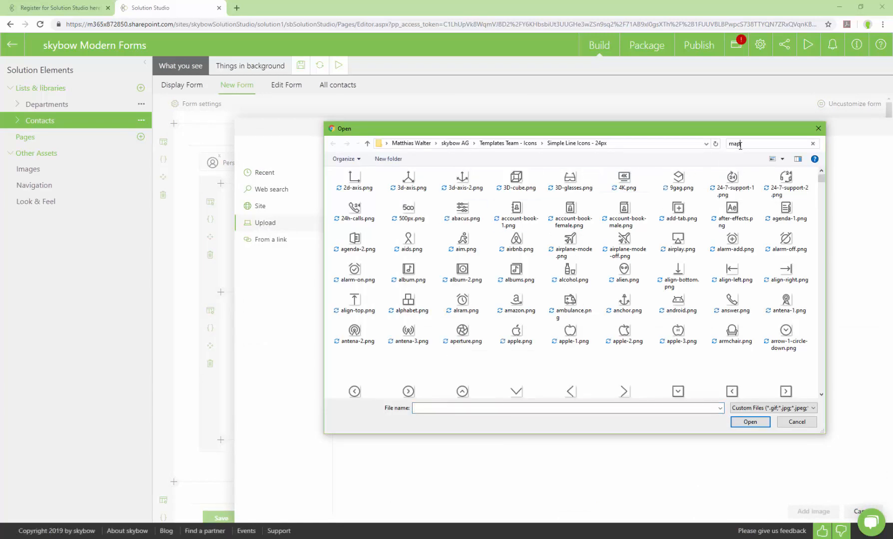
double_click(380, 270)
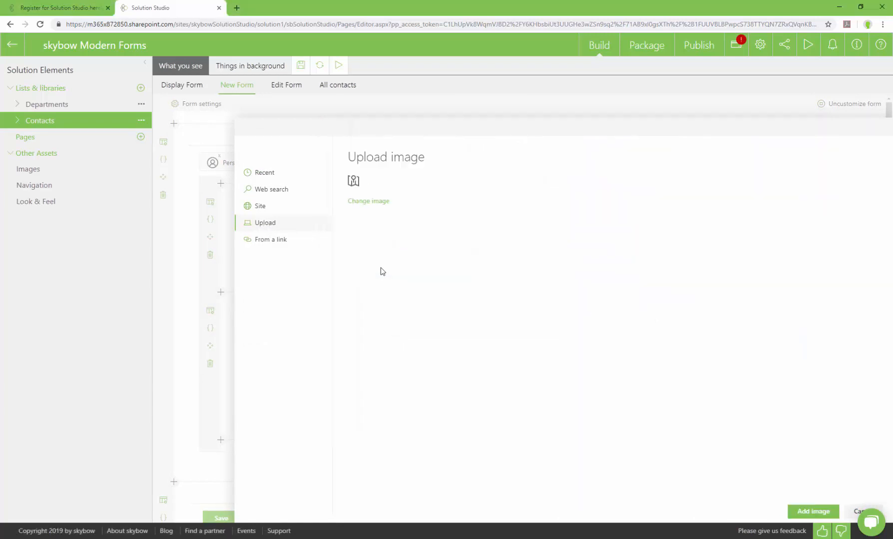
left_click(811, 509)
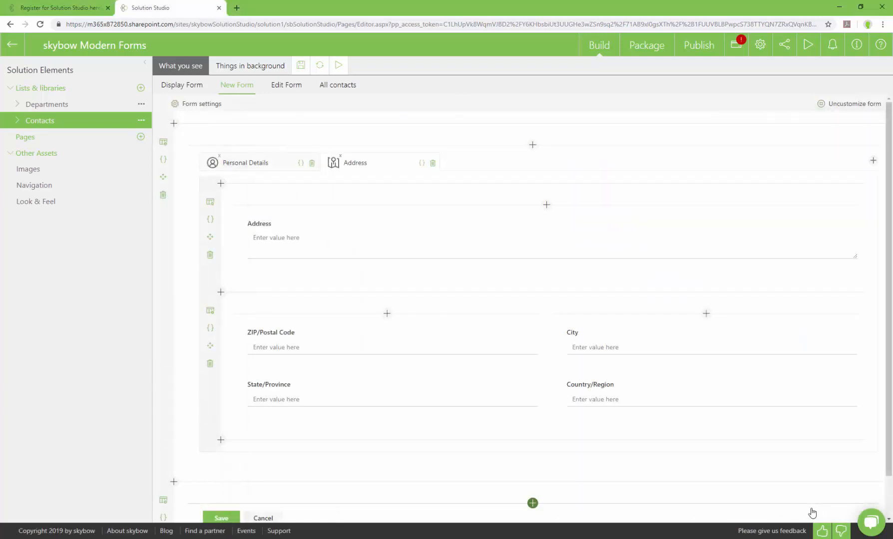
- Give the Full Name field a calculated value using the Template expression [[FirstName]] [[Title]]
left_click(256, 167)
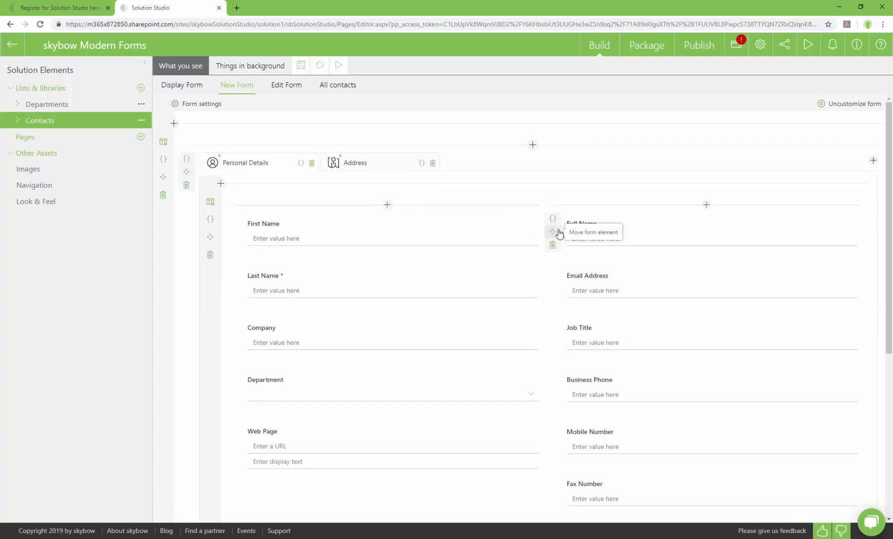
left_click(555, 225)
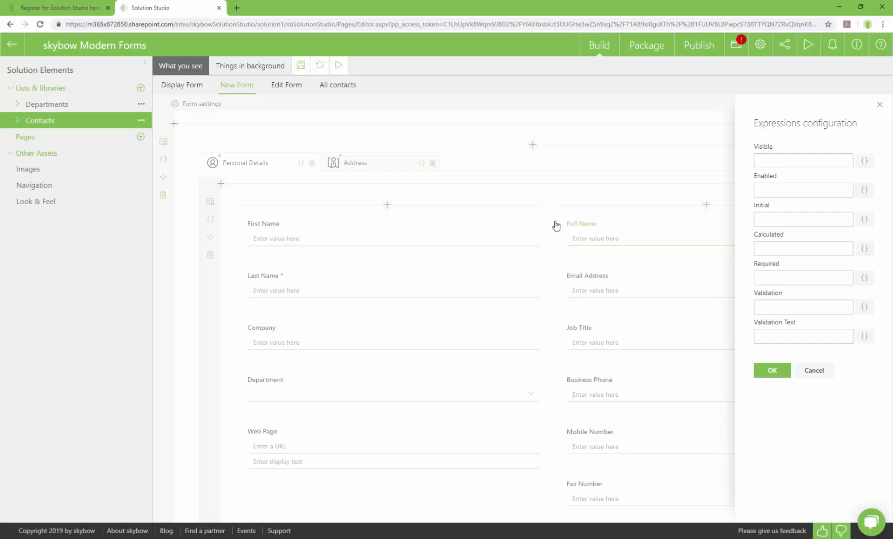
left_click(864, 249)
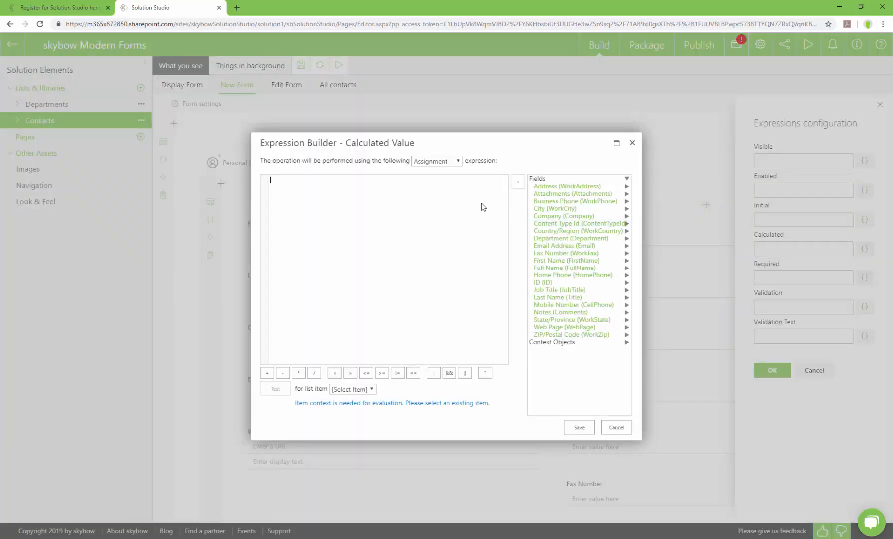
left_click(427, 163)
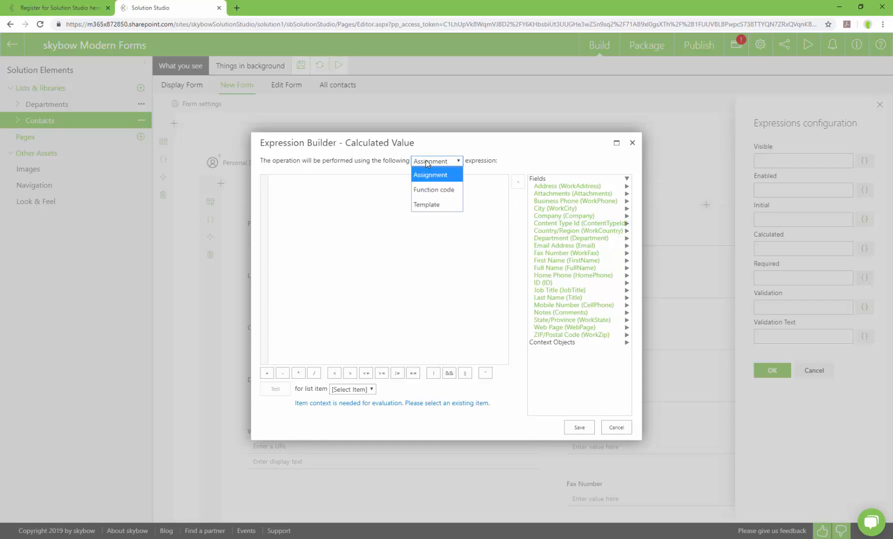
left_click(436, 206)
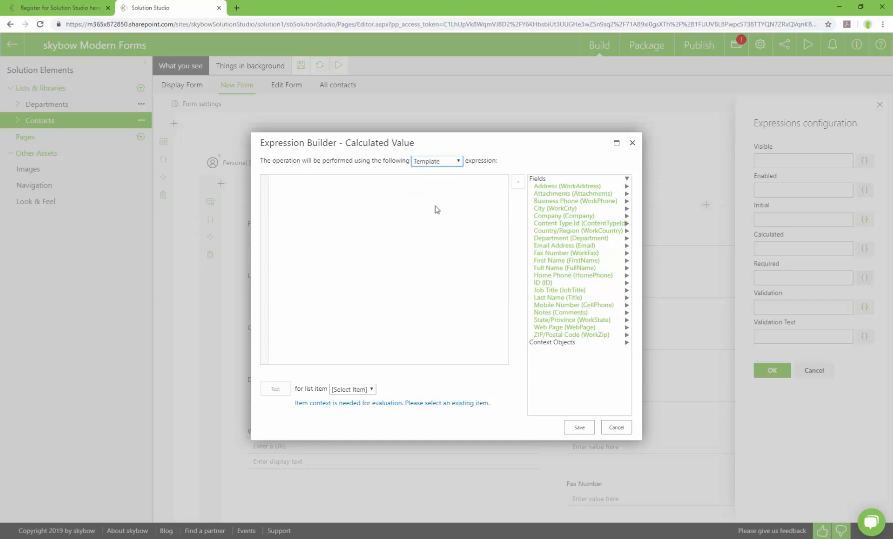
left_click(549, 261)
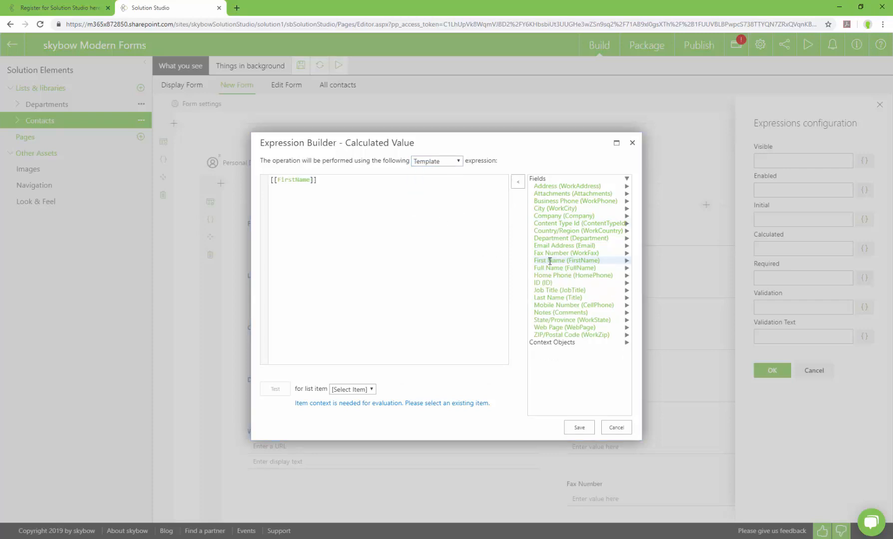
left_click(545, 297)
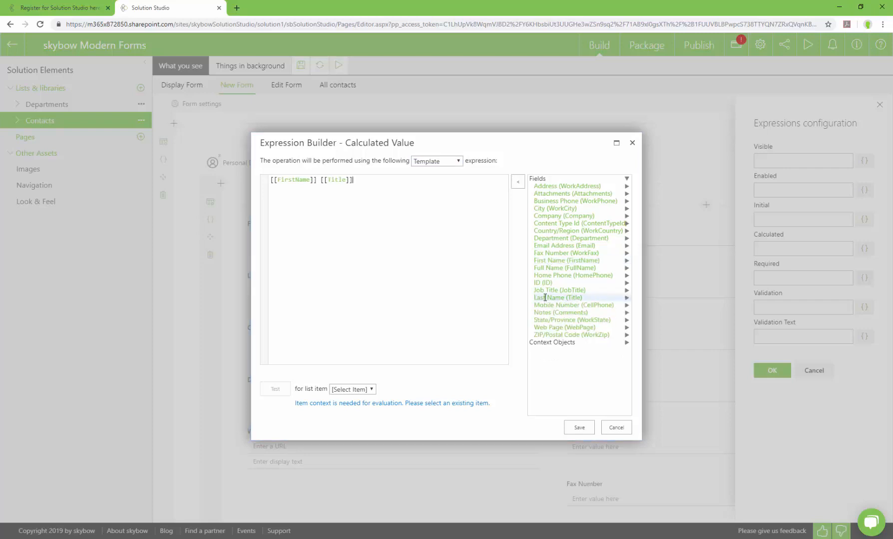
left_click(569, 430)
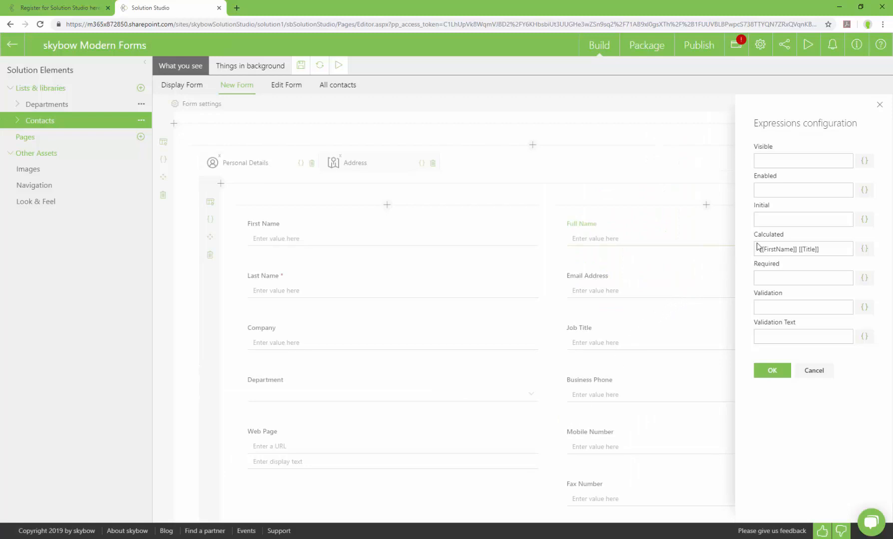
- Set the Full Name field's Enabled condition to false and apply its expressions
left_click(864, 190)
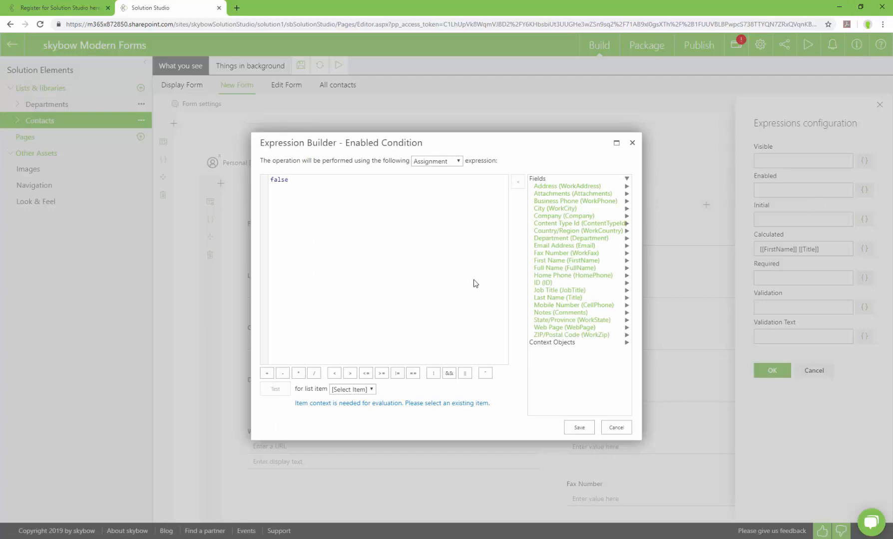
left_click(576, 426)
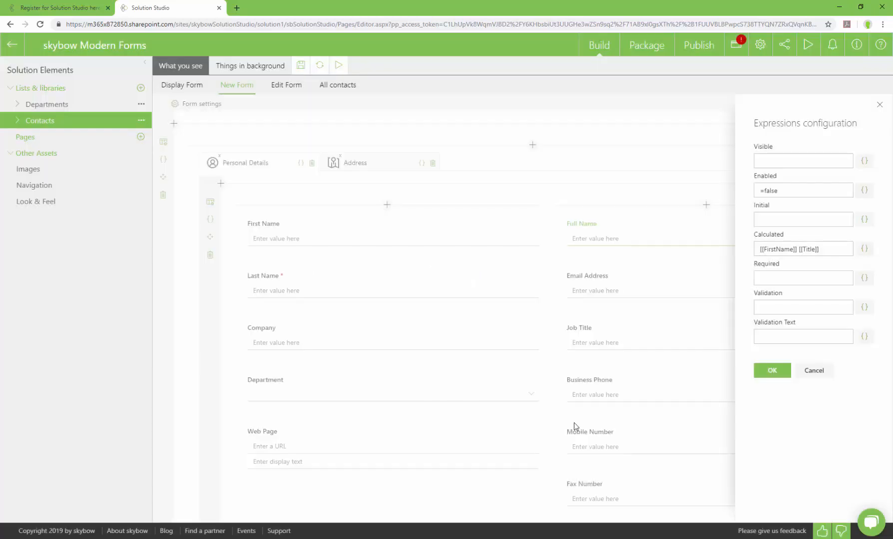
left_click(767, 373)
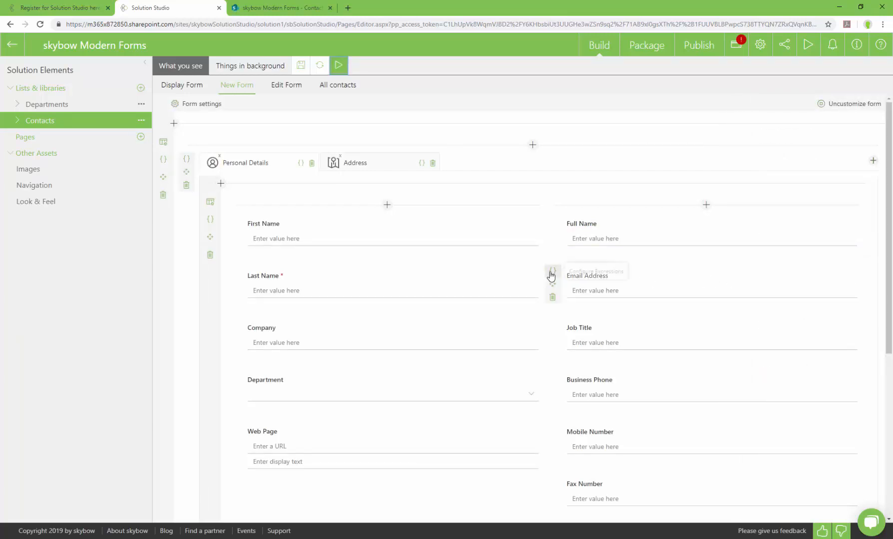
left_click(553, 272)
left_click(803, 221)
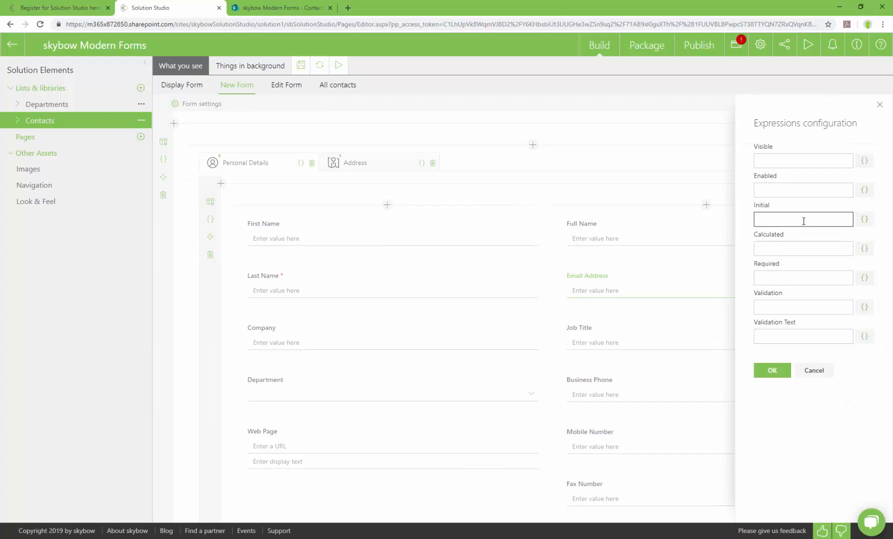
left_click(863, 220)
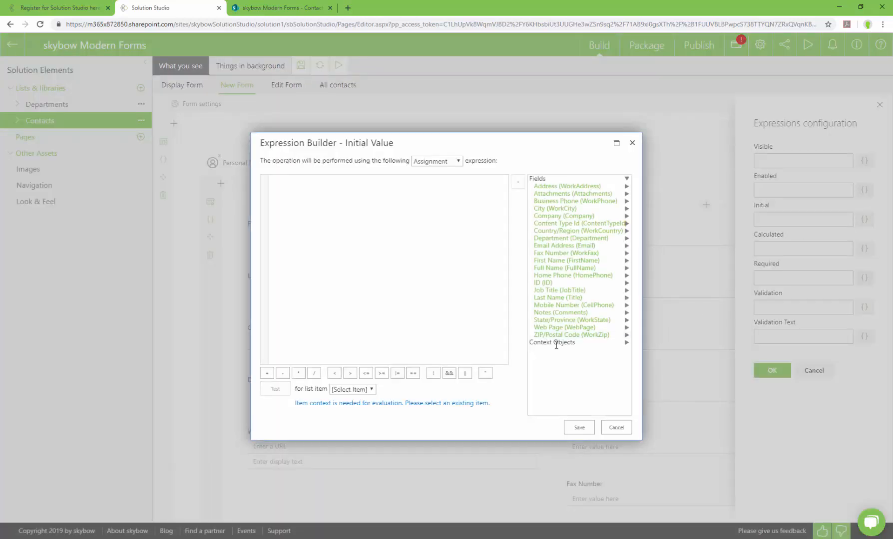
left_click(558, 343)
left_click(541, 373)
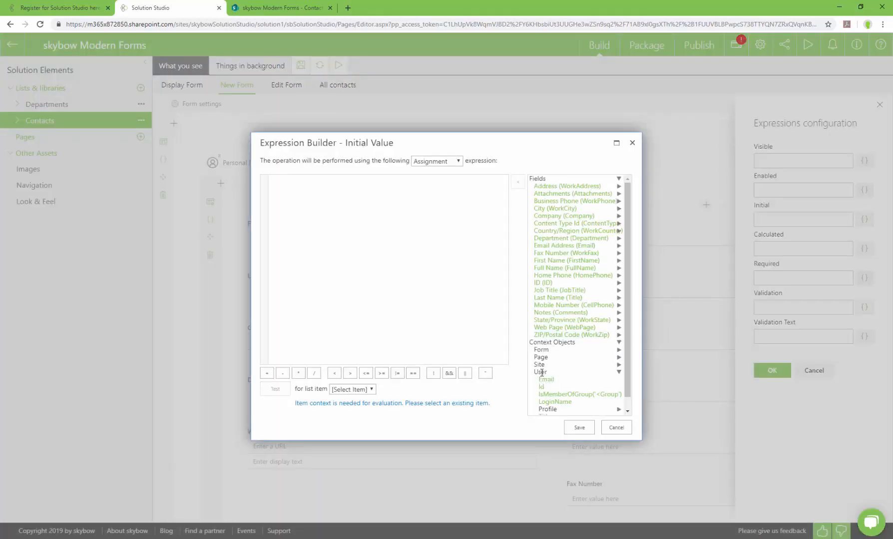
scroll(542, 372, "down", 1)
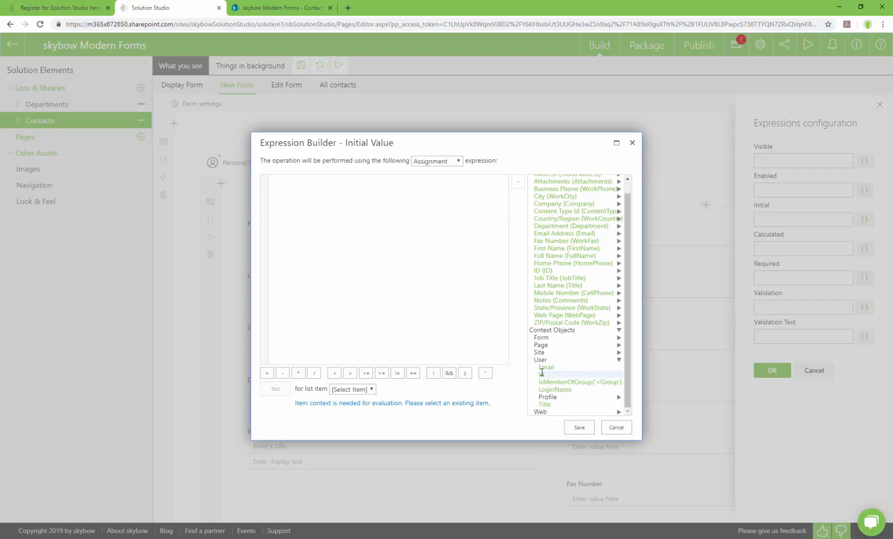
double_click(546, 367)
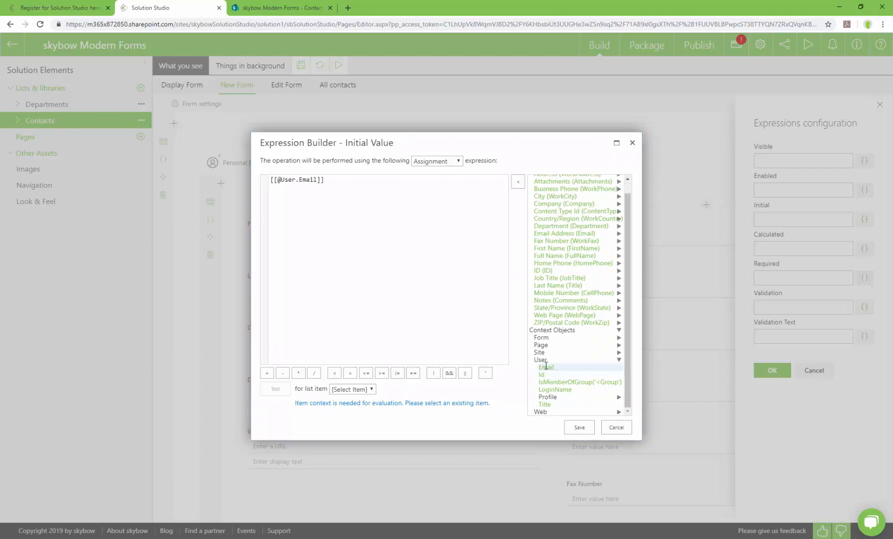
left_click(577, 427)
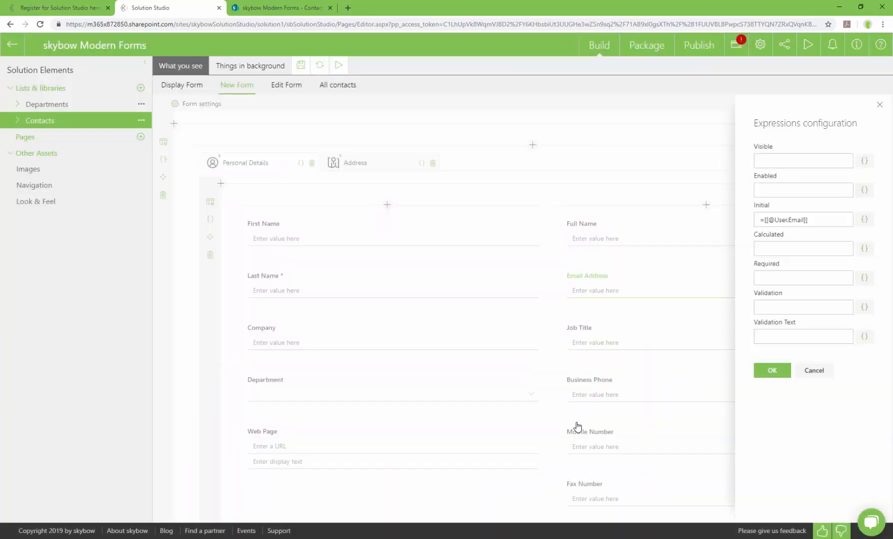
left_click(769, 372)
- Add a Send Mail action between Save Form and Close Form in the form's Save button actions
scroll(763, 375, "down", 5)
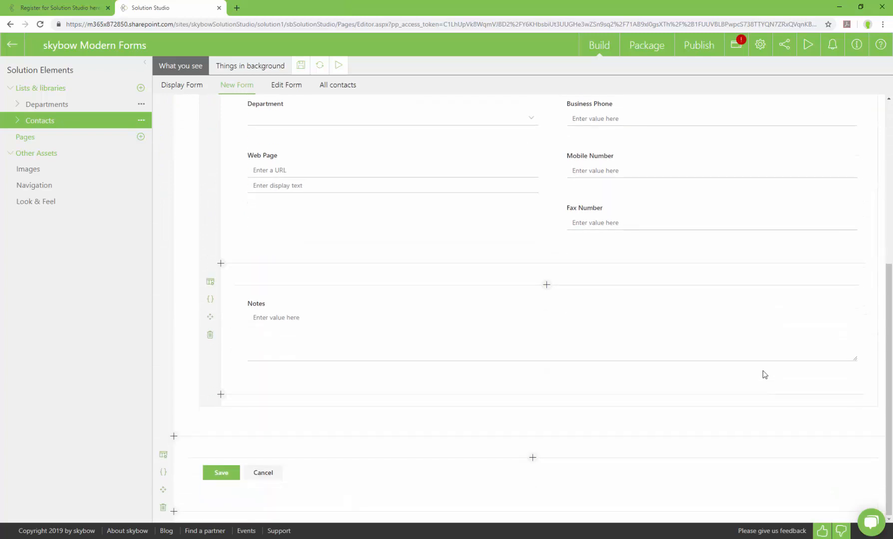
mouse_move(267, 474)
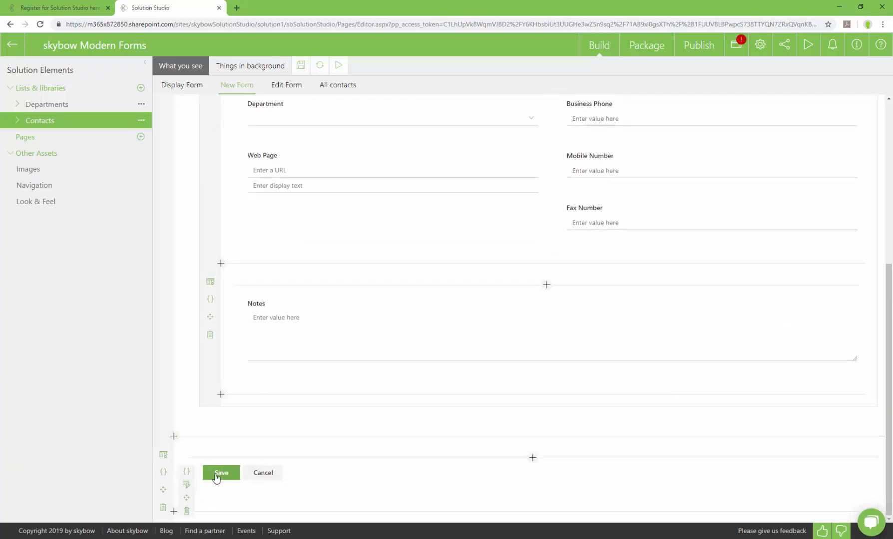
left_click(186, 487)
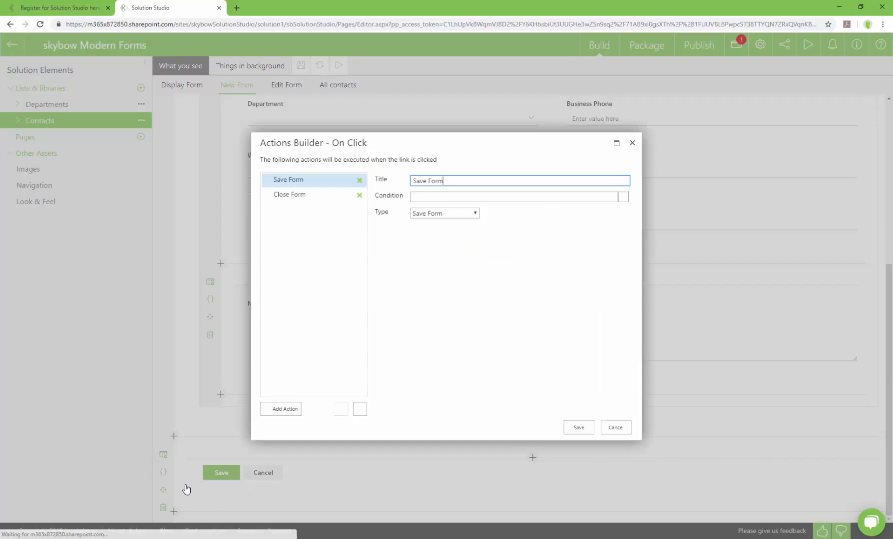
left_click(280, 409)
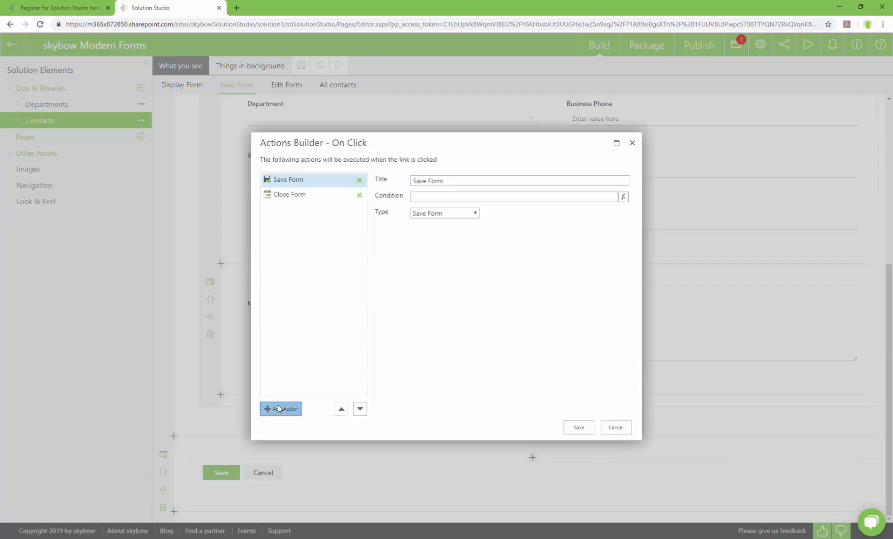
left_click(452, 215)
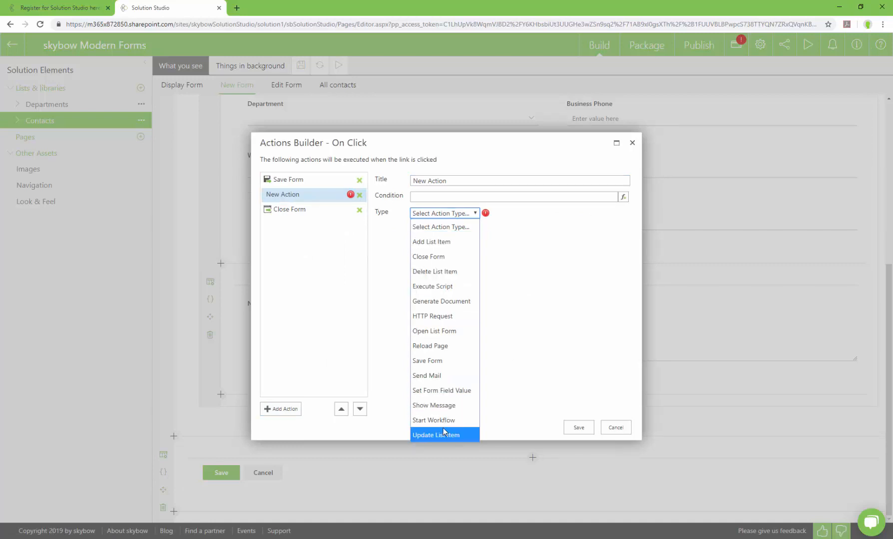
left_click(451, 377)
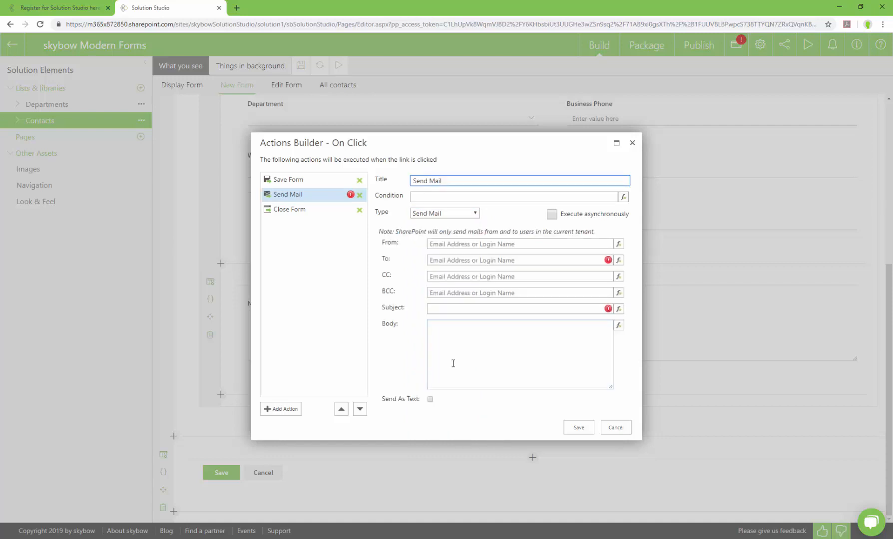
- Address the mail to the Template expression [[Email]] with the subject "You have been added to this SharePoint contact list"
left_click(618, 260)
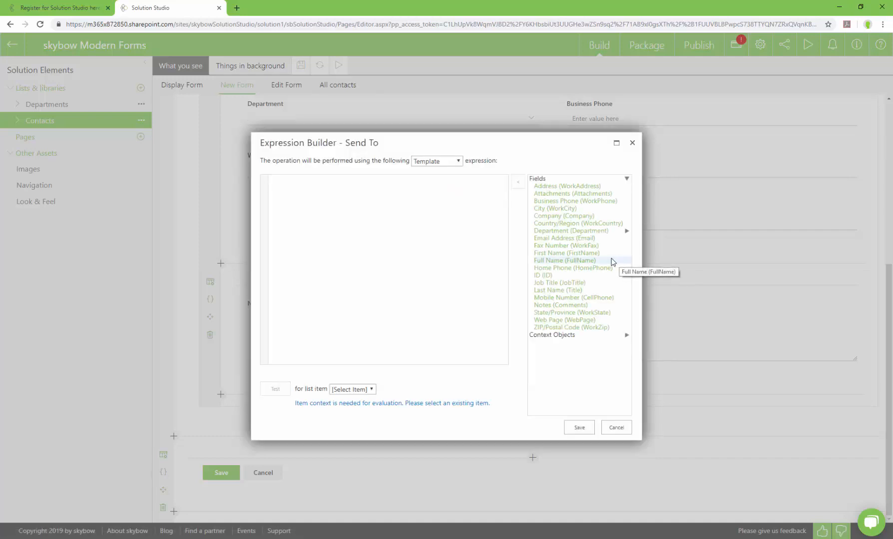
double_click(553, 238)
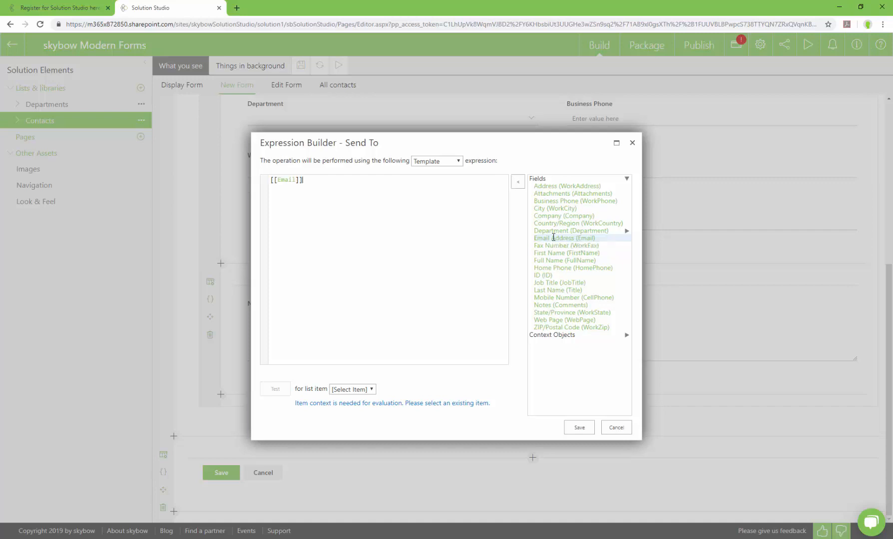
left_click(579, 428)
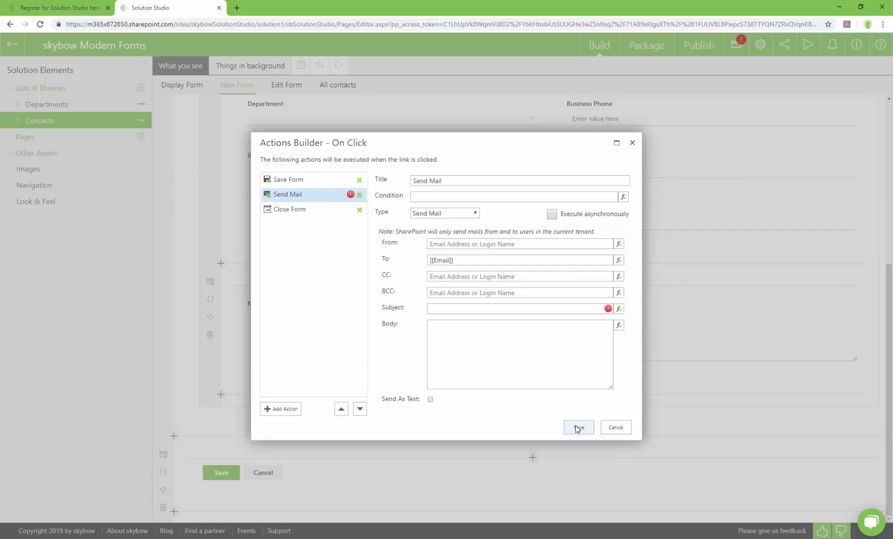
left_click(454, 309)
type("You have")
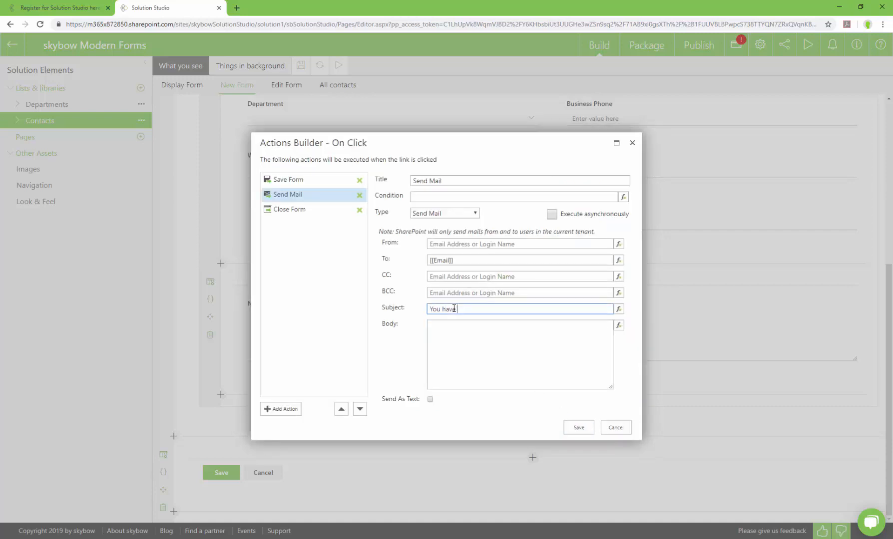
type(" been added to this SharePoint contact ")
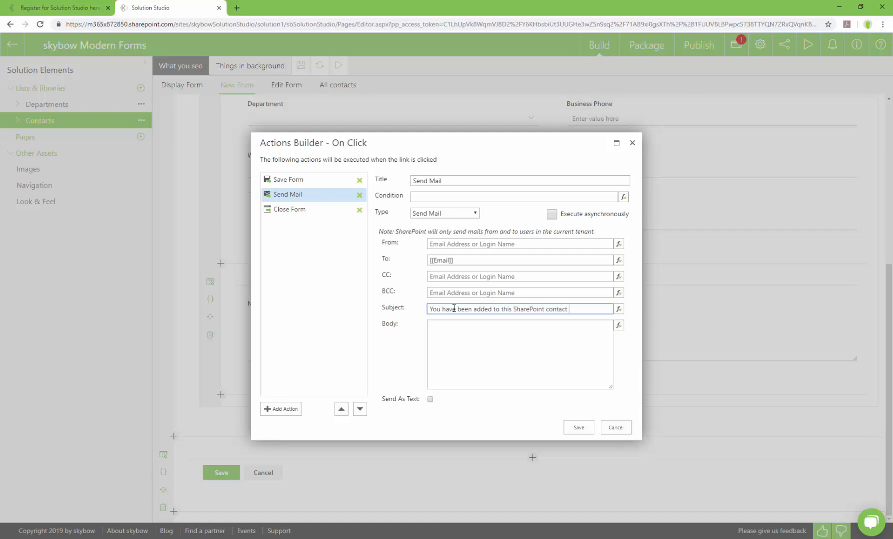
type("list")
left_click(618, 326)
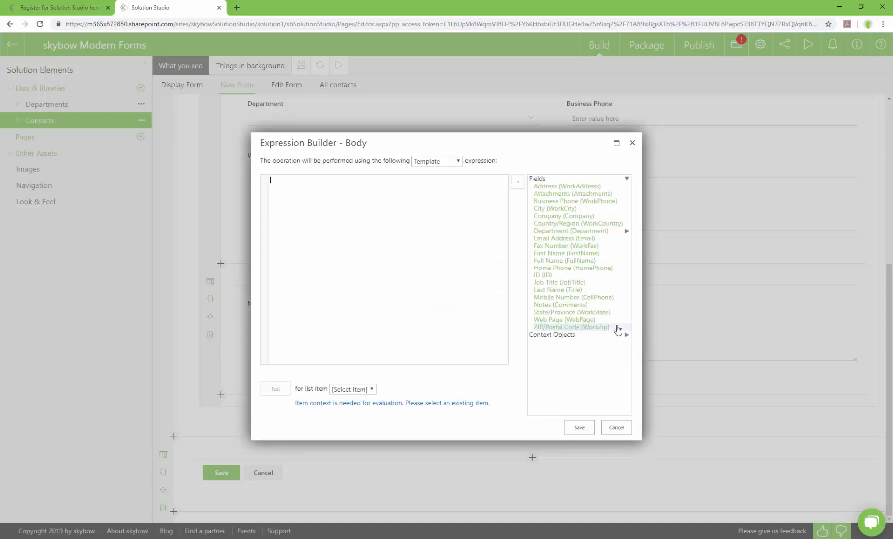
left_click(540, 372)
scroll(539, 374, "down", 1)
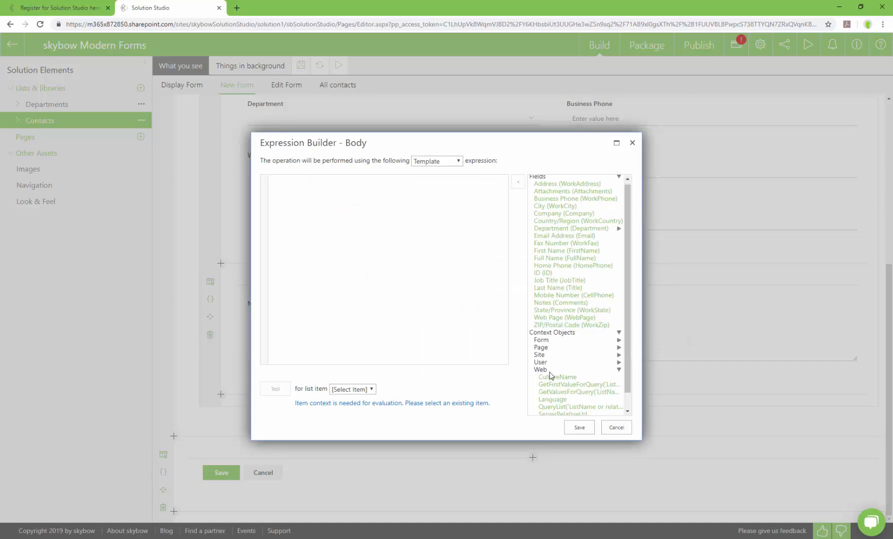
double_click(542, 412)
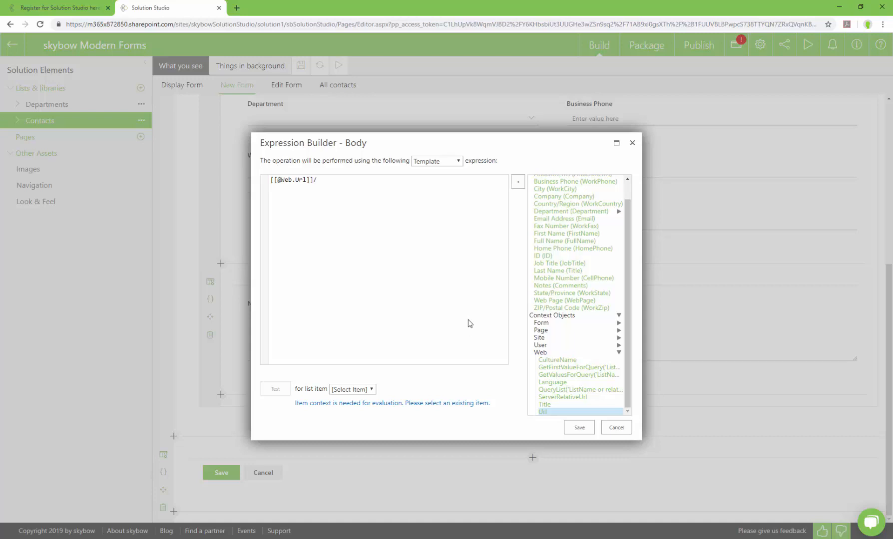
type("/lists/contacts/DispForm.aspx?ID=")
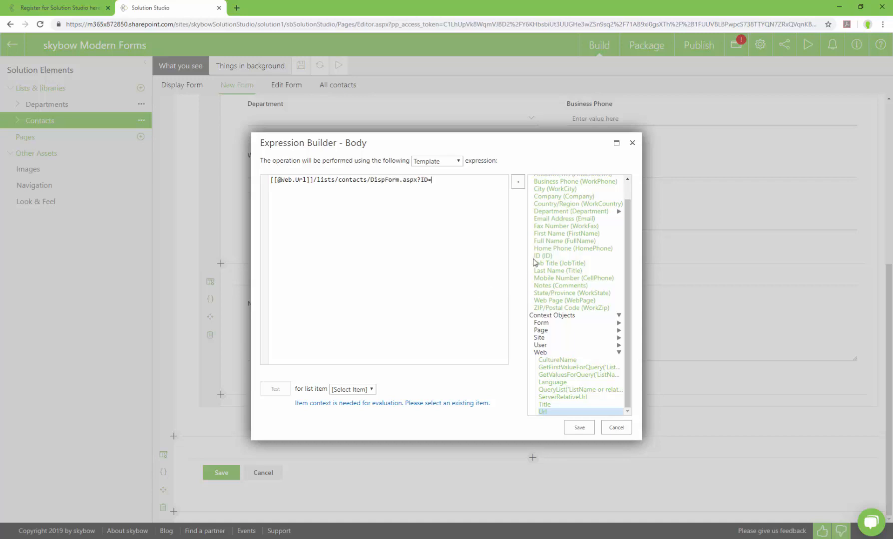
double_click(543, 256)
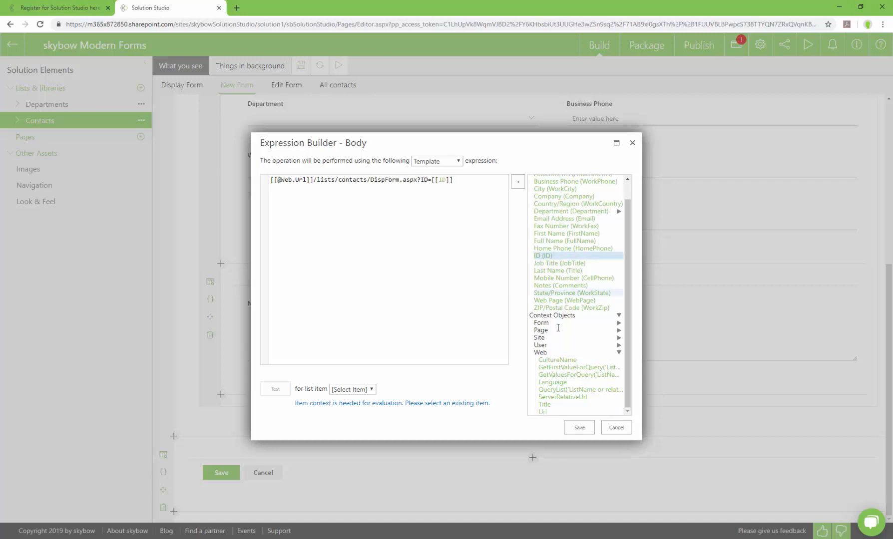
left_click(577, 428)
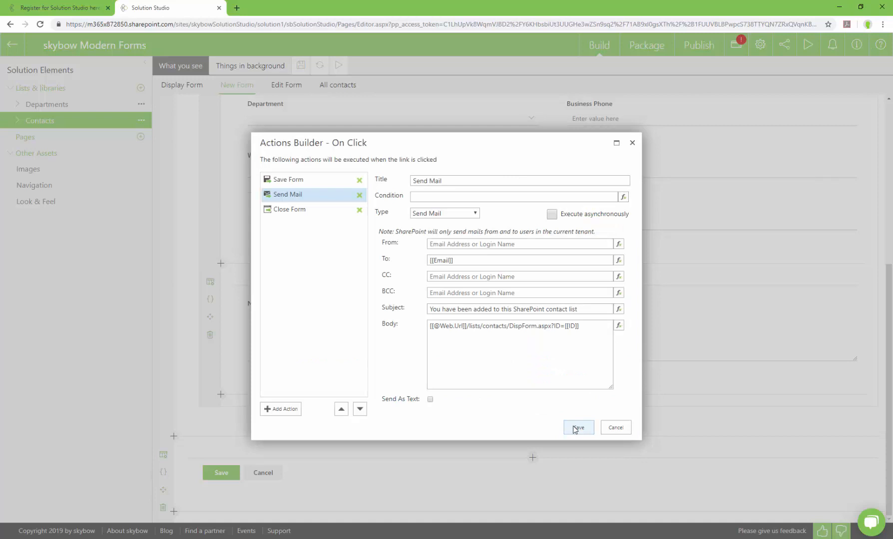
left_click(577, 428)
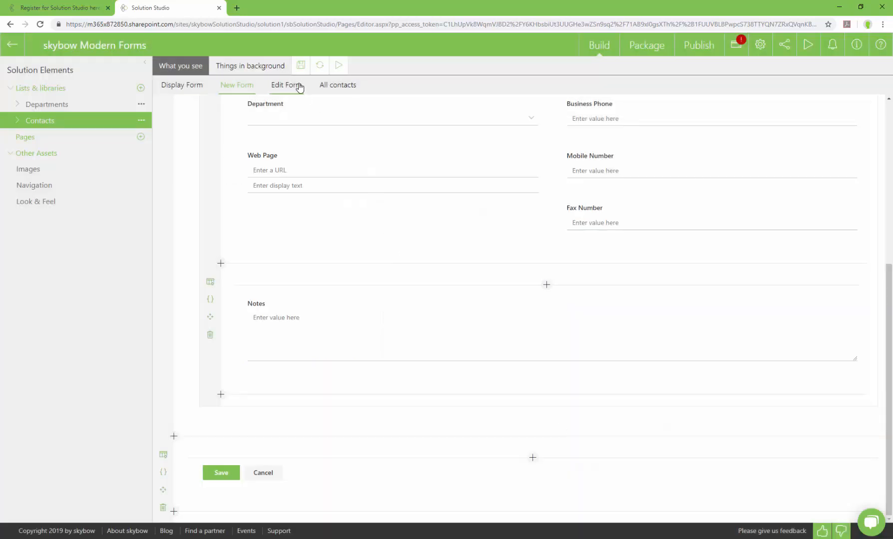
- Save the New Form design and open a new item form in the live Contacts list
left_click(300, 65)
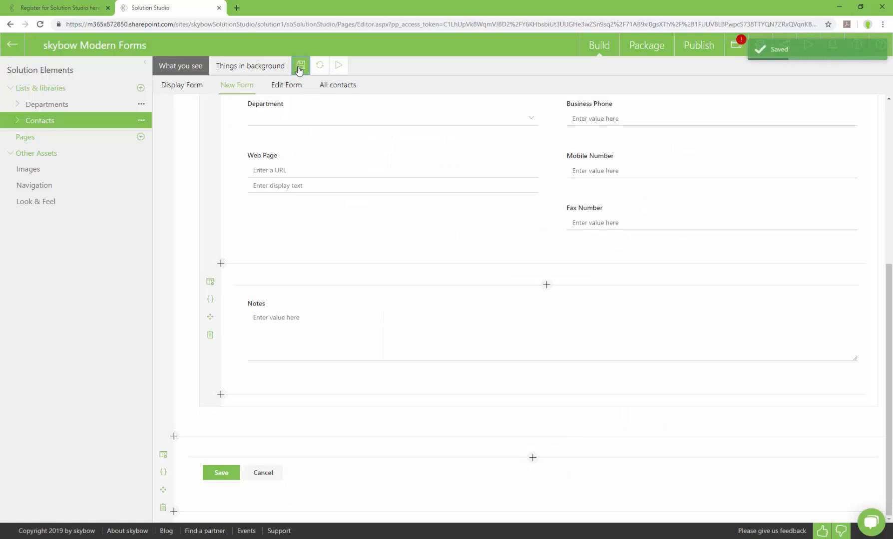
left_click(338, 66)
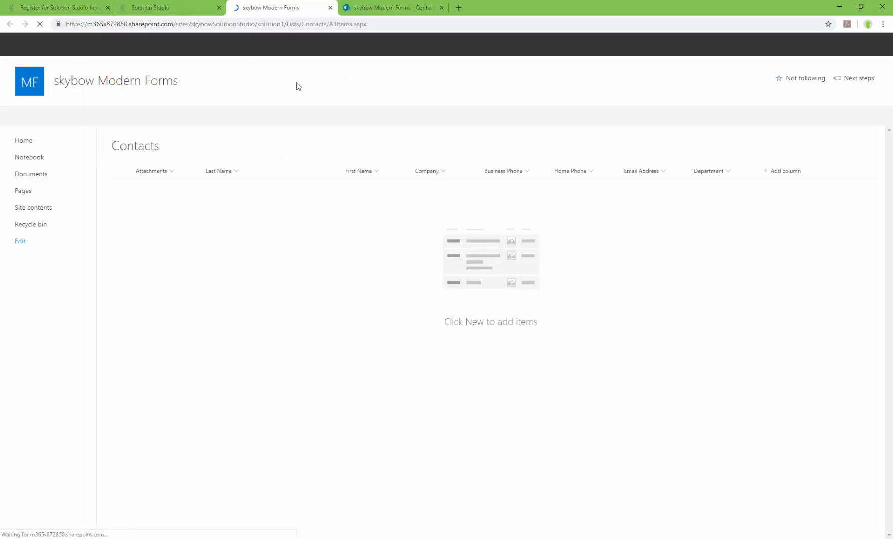
left_click(118, 118)
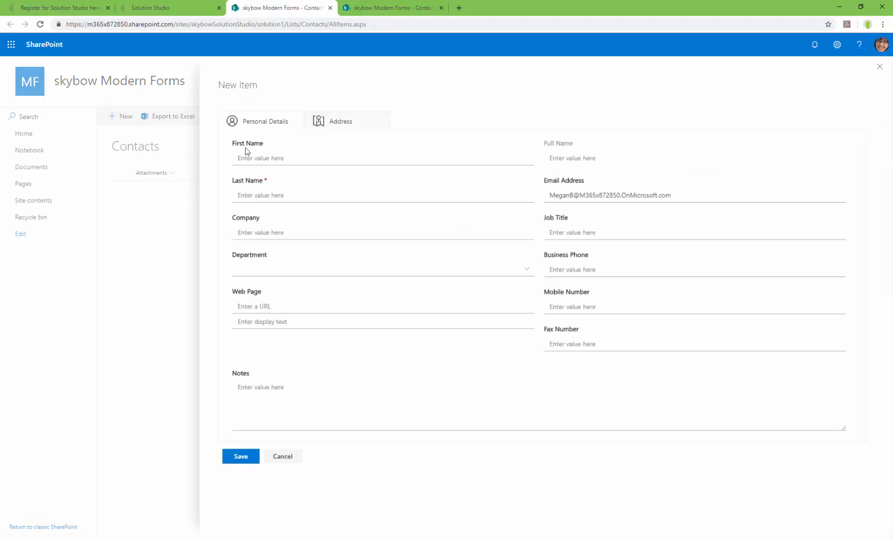
- Enter the contact's first and last name under Personal Details and check the Address tab
left_click(255, 158)
type("Megan")
key("Tab")
type("Bow")
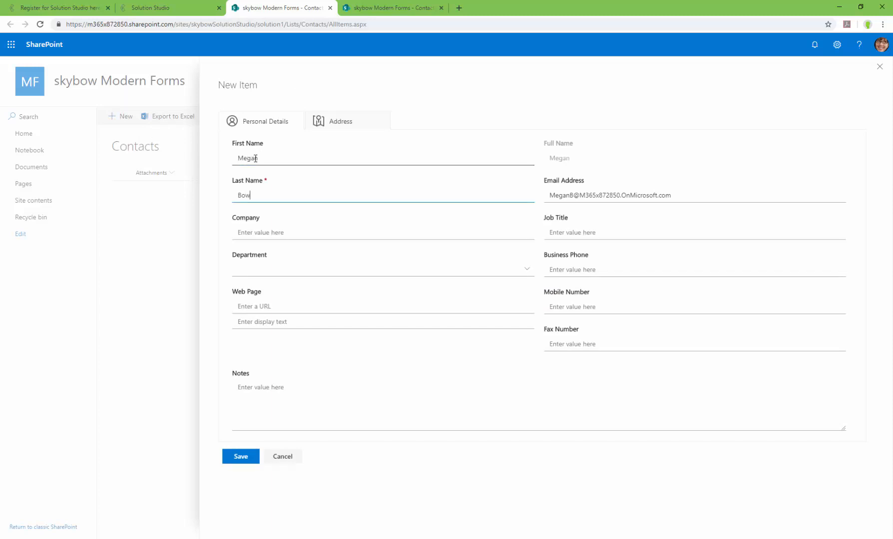
left_click(348, 121)
left_click(259, 126)
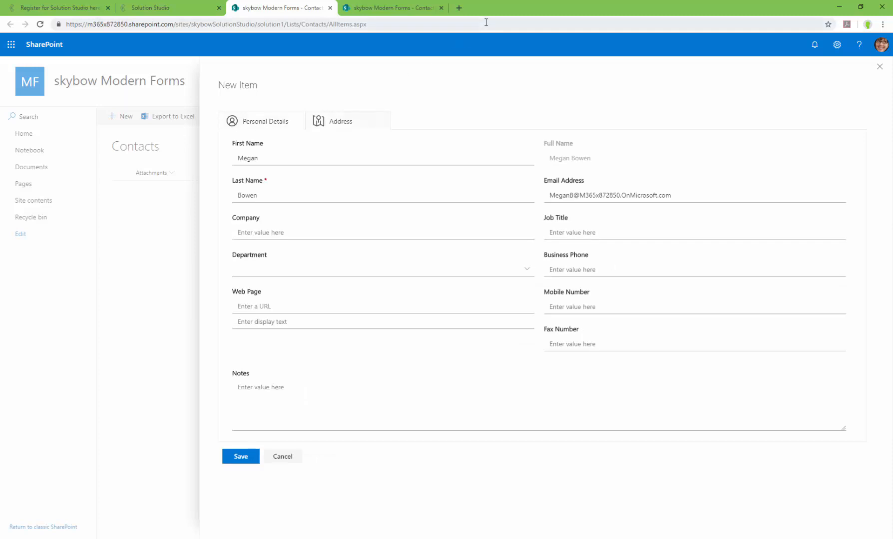
- Examine the form's responsive layout, including the Address section, in a narrow browser window, and restore the window to full size
double_click(508, 8)
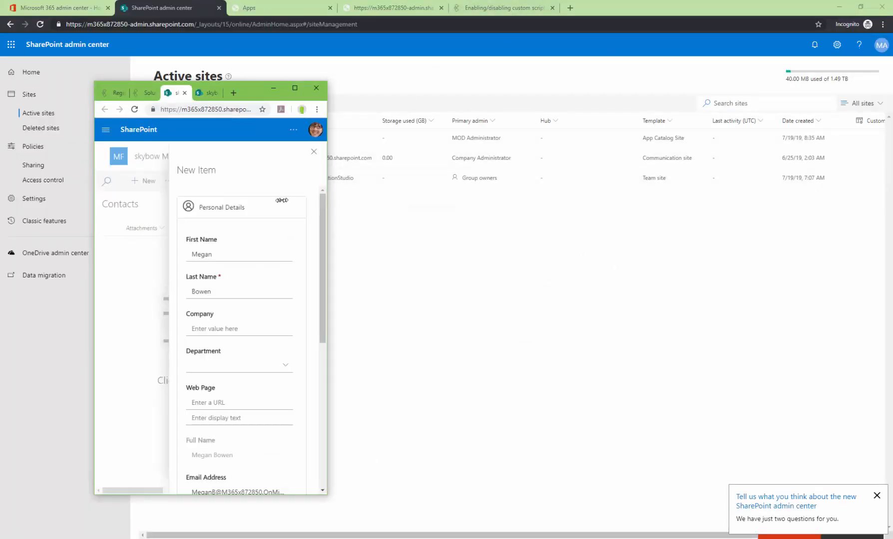
scroll(217, 273, "down", 2)
scroll(217, 274, "down", 5)
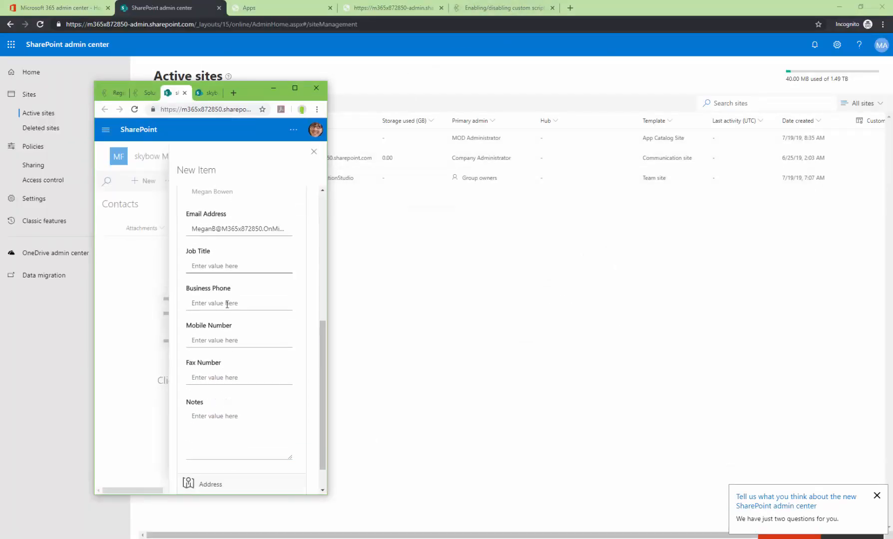
left_click(207, 452)
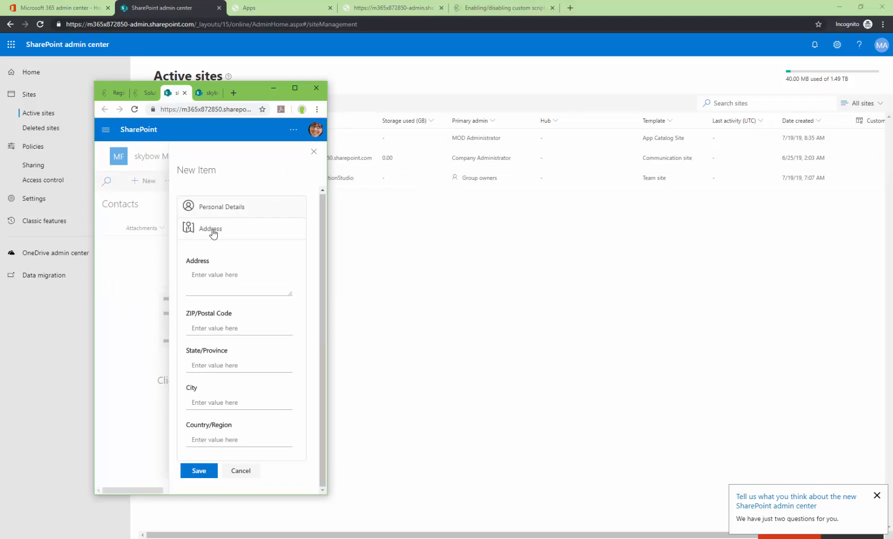
left_click(218, 209)
left_click(295, 89)
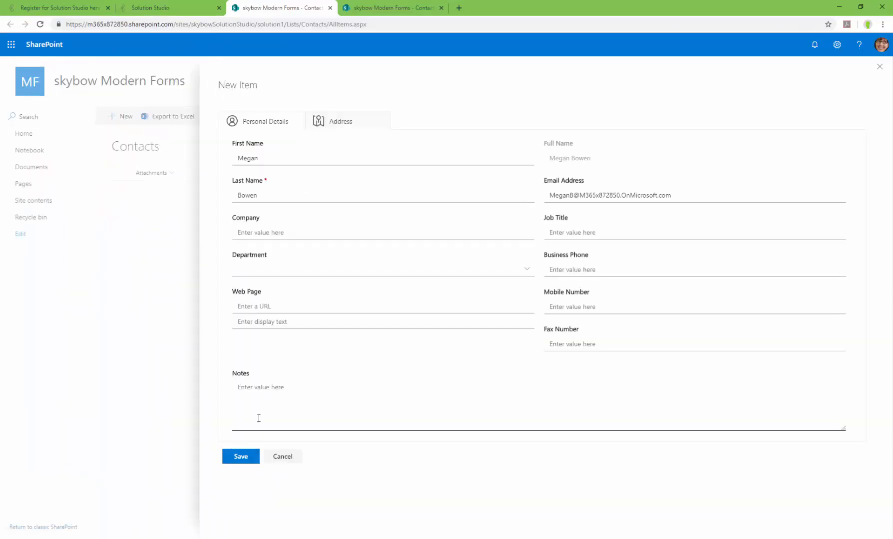
- Save the new contact and open its display form through the link in the notification e-mail
left_click(243, 458)
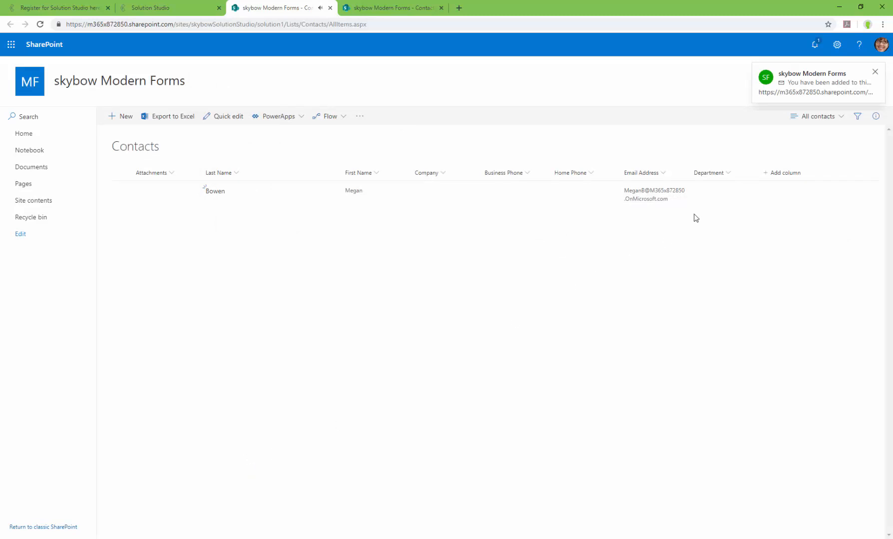
left_click(819, 88)
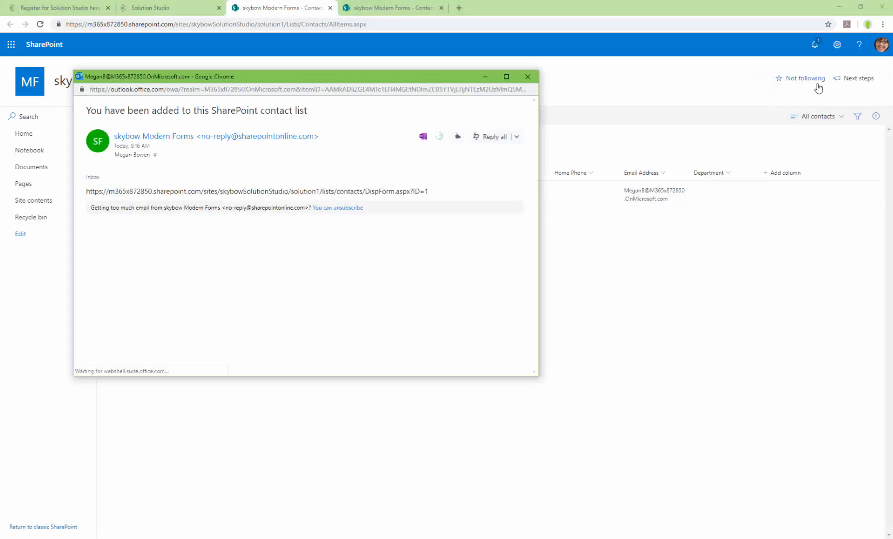
right_click(308, 192)
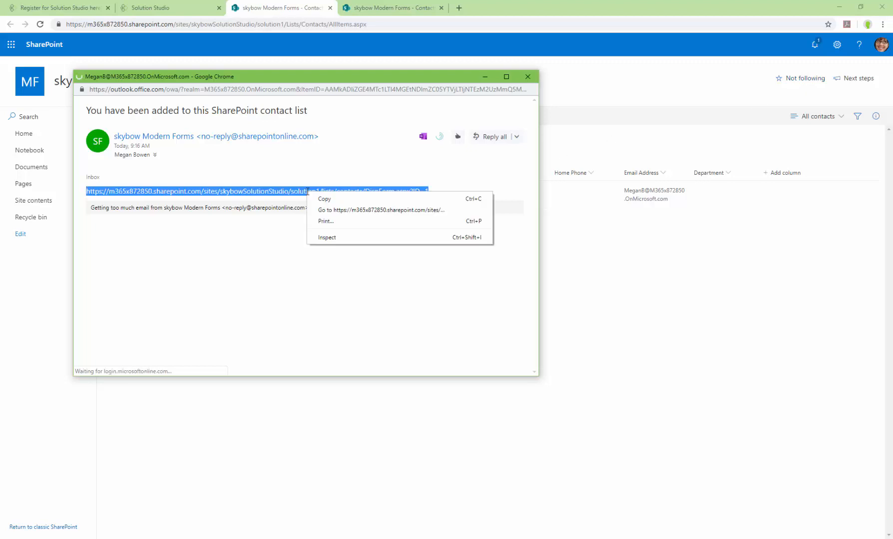
left_click(351, 211)
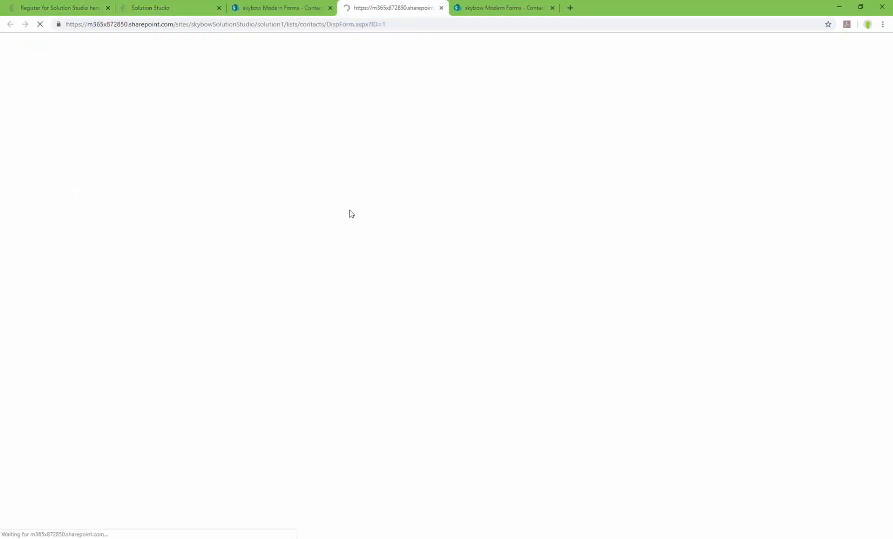